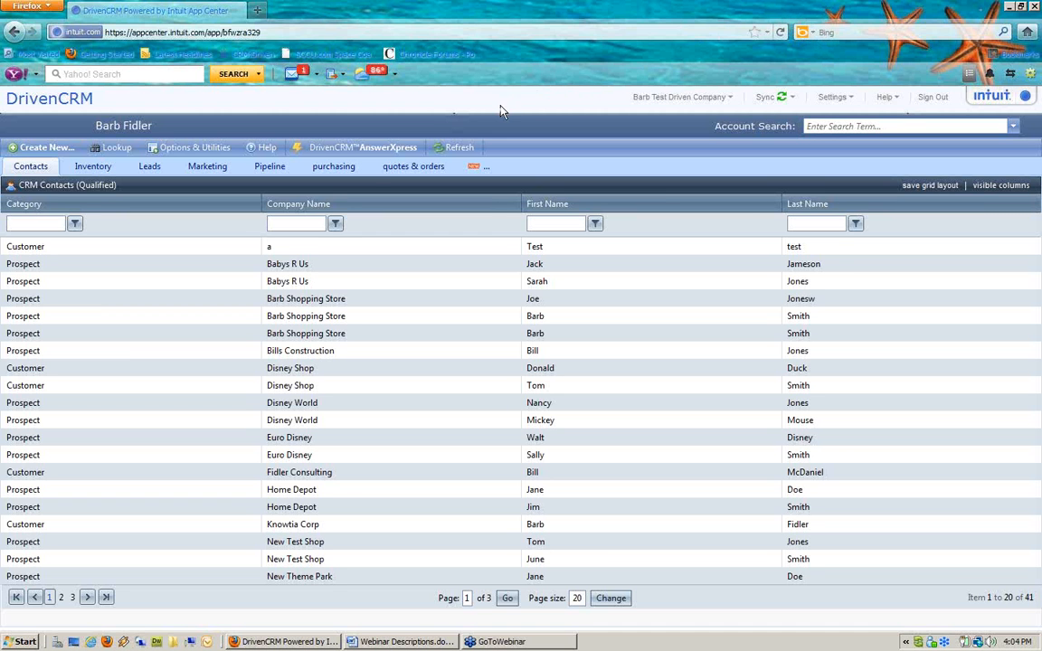
Open the Item Research lookup and show the details of the Custom inventory item.
{"action": "mouse_move", "coordinate": [131, 152]}
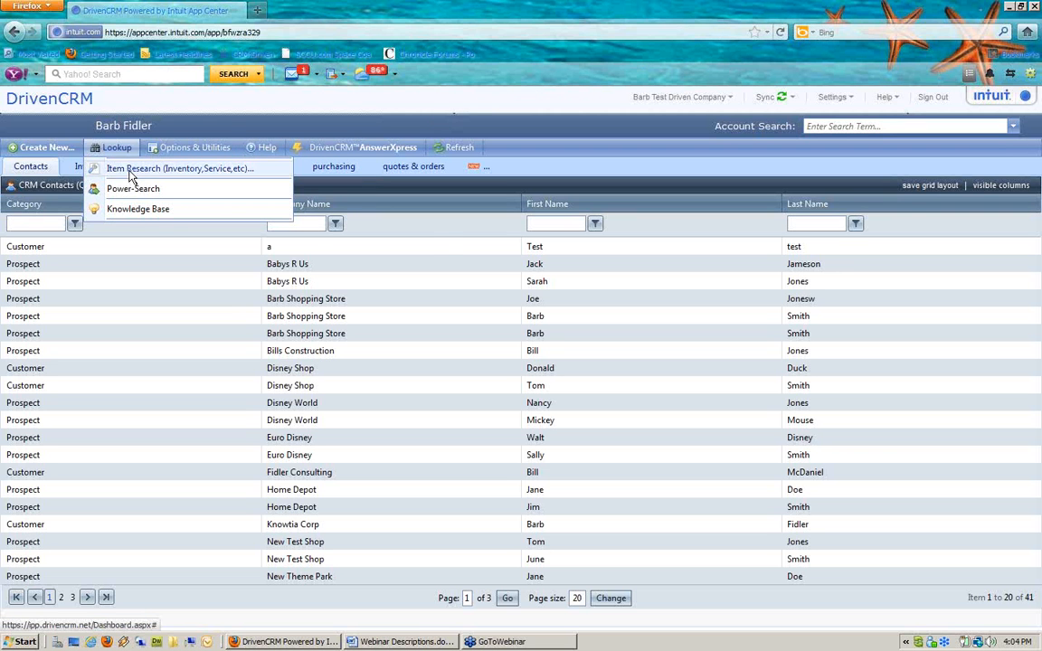
{"action": "left_click", "coordinate": [131, 169]}
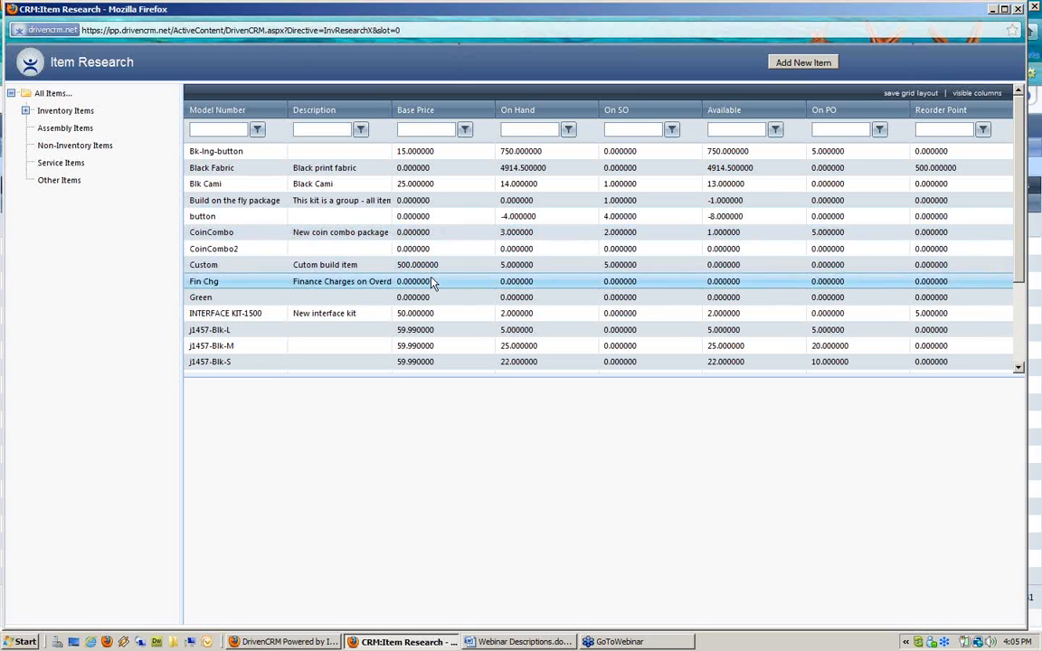
{"action": "left_click", "coordinate": [303, 268]}
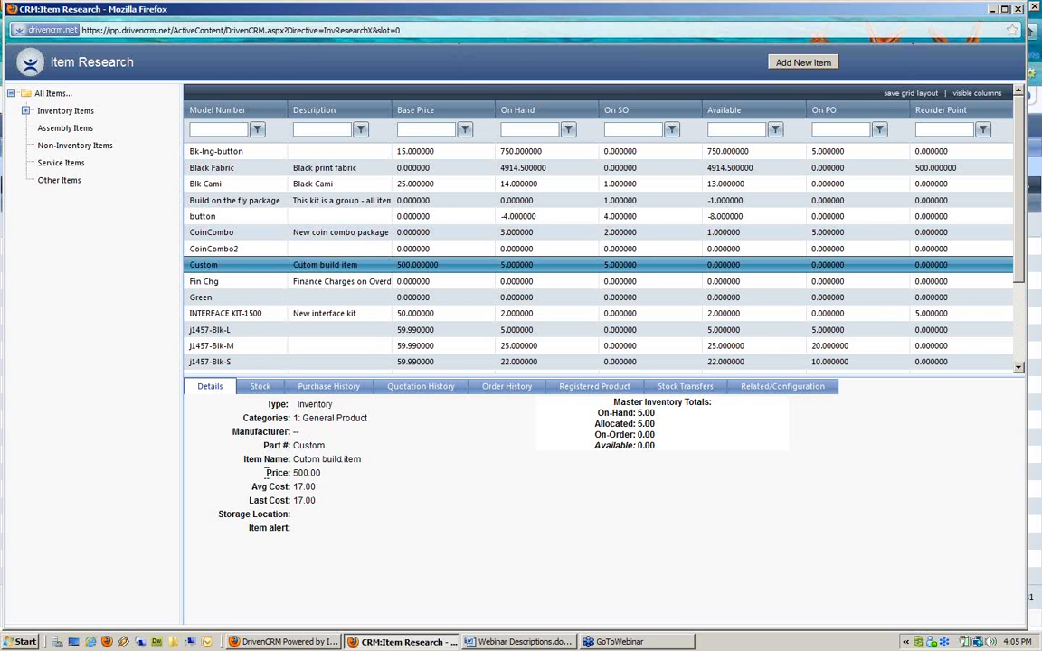
Examine the Custom item's detail fields, including price, categories, manufacturer, part number, item name, storage location and item alert.
{"action": "left_click_drag", "start_coordinate": [291, 473], "coordinate": [335, 482]}
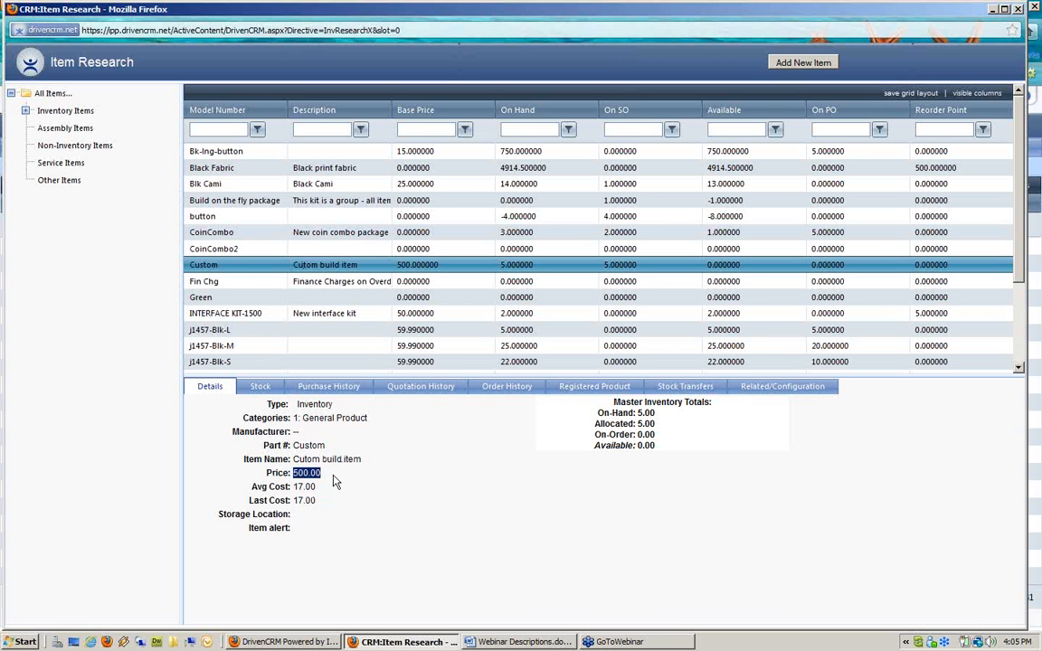
{"action": "left_click", "coordinate": [249, 488]}
{"action": "left_click_drag", "start_coordinate": [246, 418], "coordinate": [391, 423]}
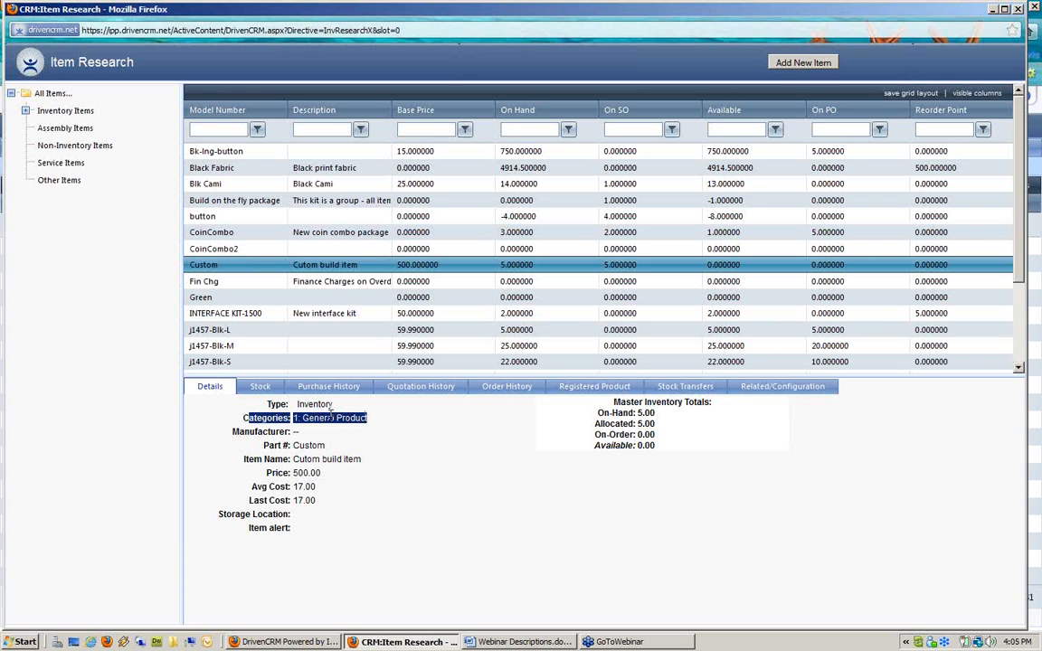
{"action": "mouse_move", "coordinate": [300, 445]}
{"action": "left_mouse_down"}
{"action": "mouse_move", "coordinate": [295, 436]}
{"action": "mouse_move", "coordinate": [315, 438]}
{"action": "left_mouse_up"}
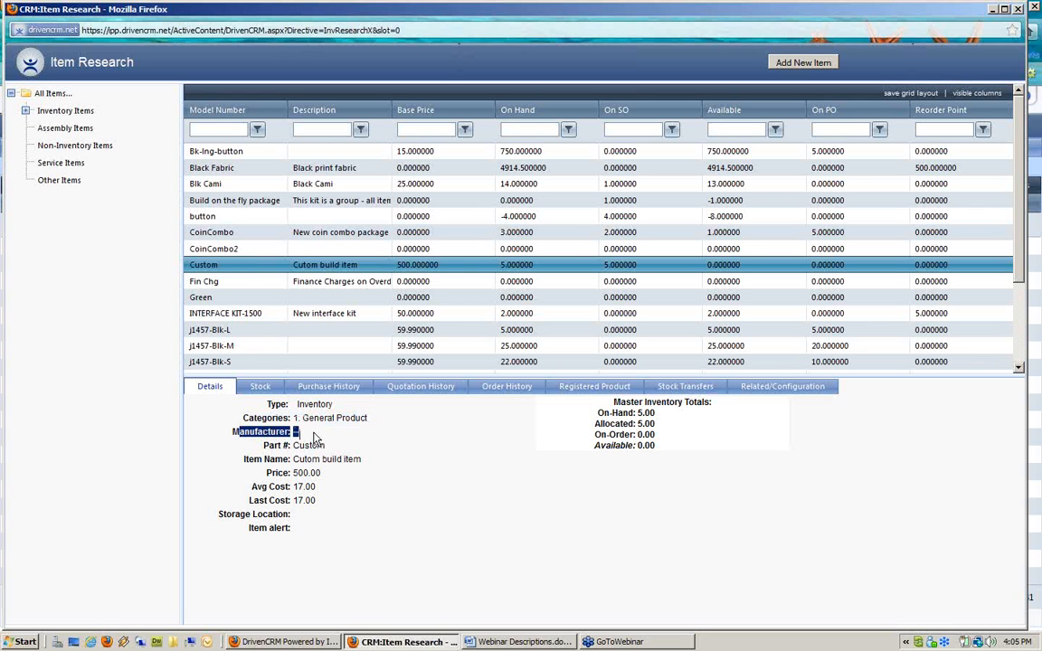
{"action": "left_click", "coordinate": [266, 445]}
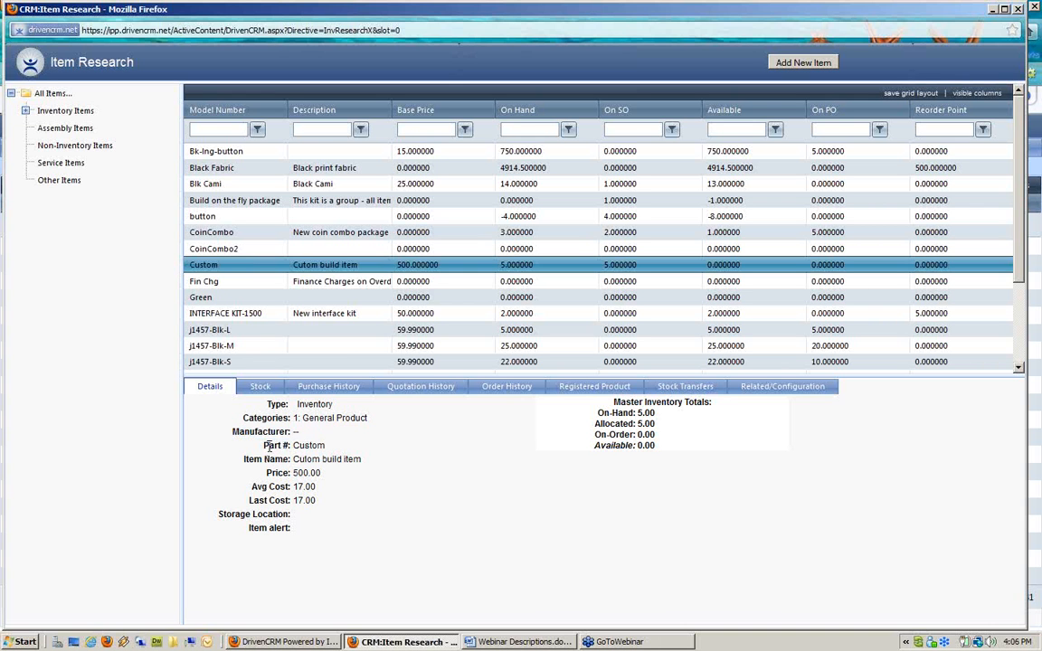
{"action": "left_click_drag", "start_coordinate": [267, 445], "coordinate": [338, 450]}
{"action": "left_click_drag", "start_coordinate": [266, 459], "coordinate": [355, 461]}
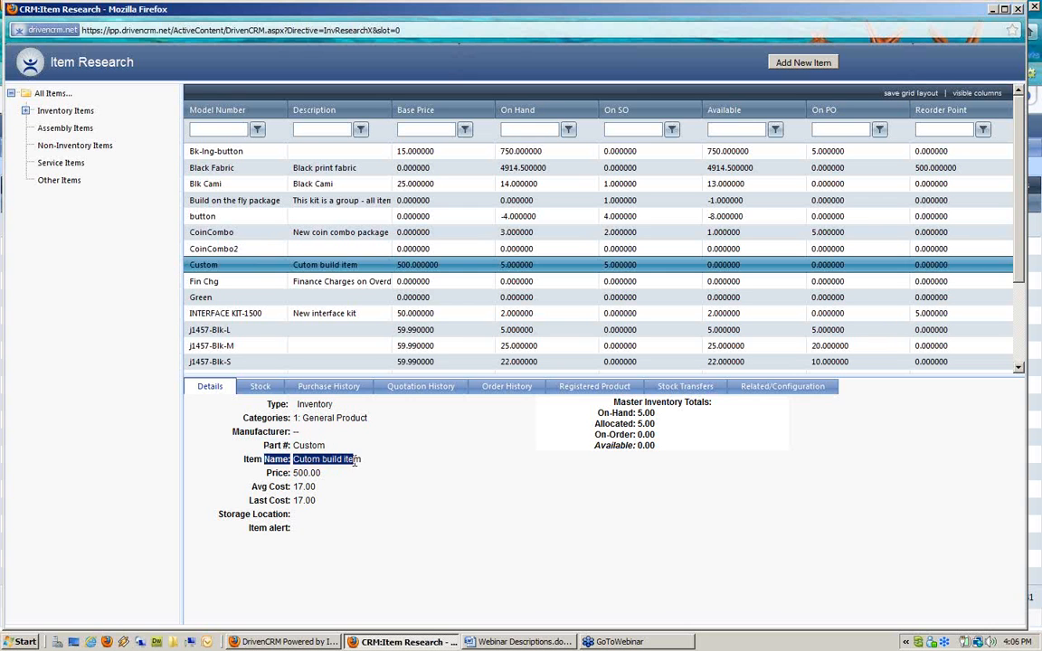
{"action": "left_click", "coordinate": [220, 515]}
{"action": "left_click_drag", "start_coordinate": [220, 515], "coordinate": [316, 540]}
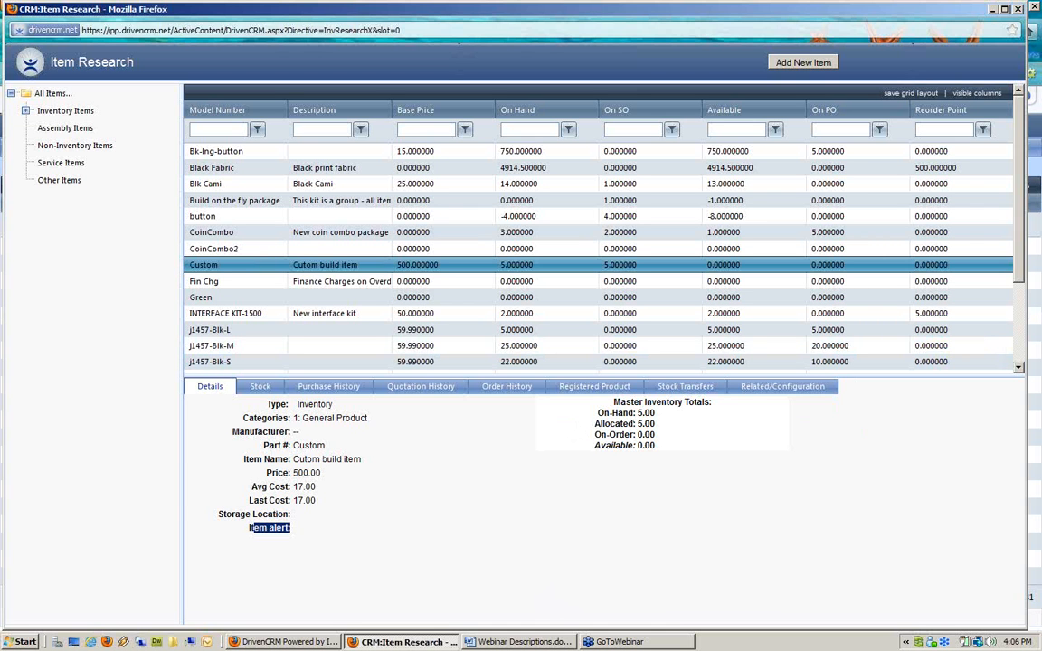
Examine the Custom item's master inventory totals for on-hand, allocated, available and on-order quantities.
{"action": "left_click", "coordinate": [651, 434]}
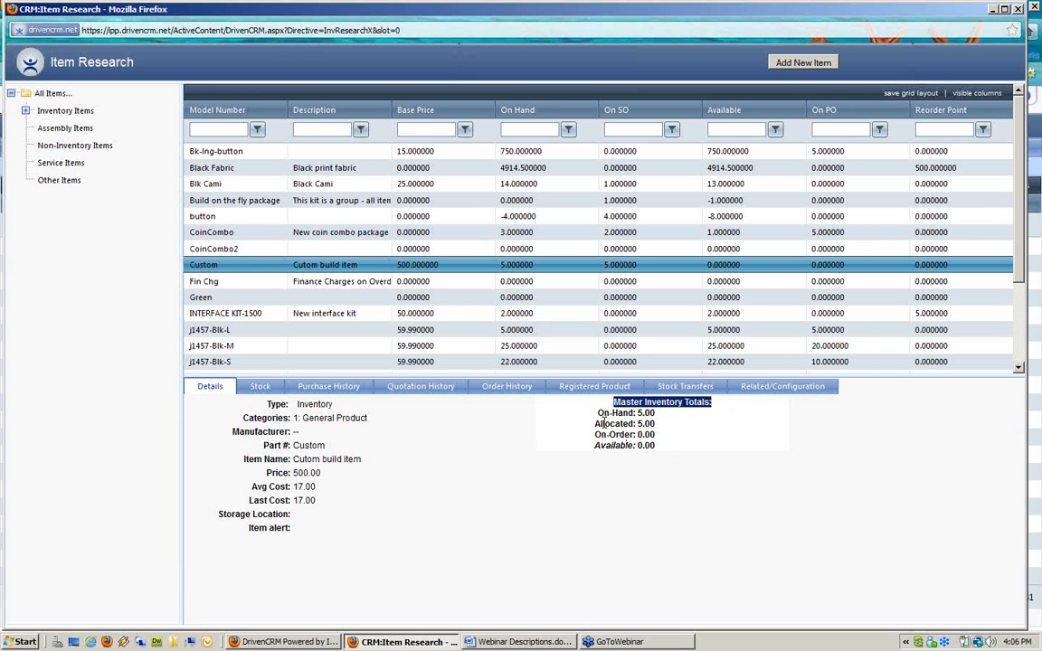
{"action": "left_click_drag", "start_coordinate": [598, 413], "coordinate": [660, 425]}
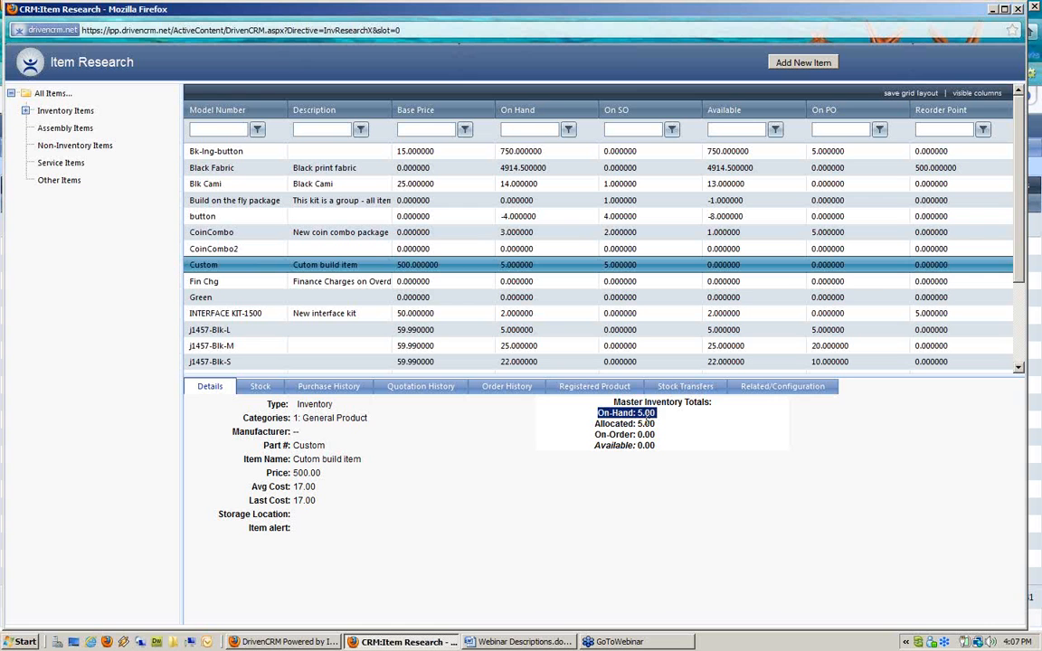
{"action": "left_click", "coordinate": [646, 423]}
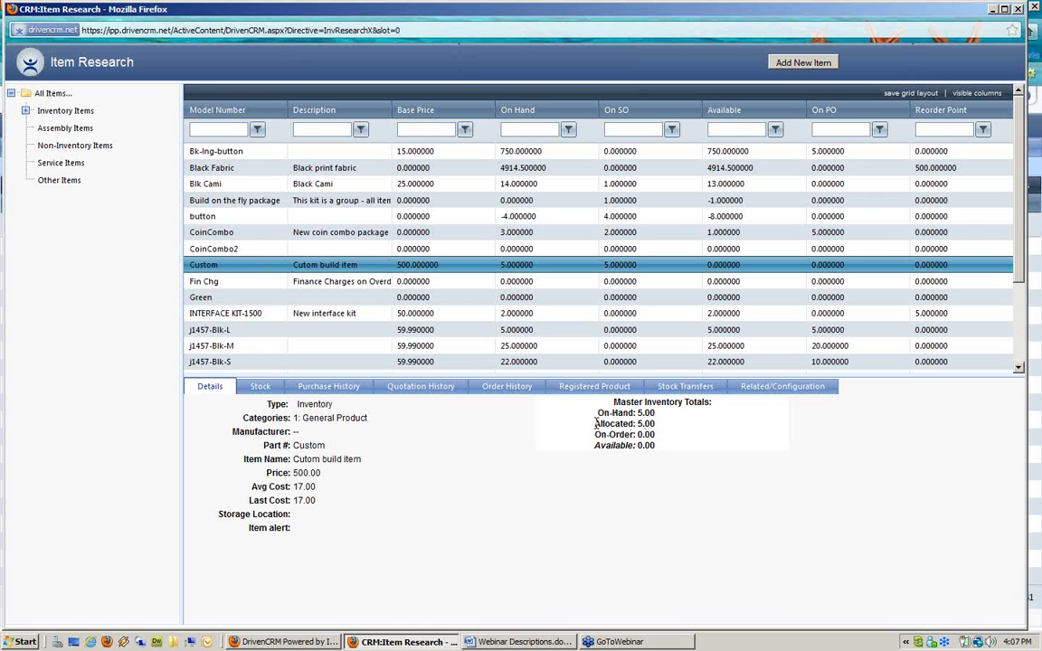
{"action": "left_click_drag", "start_coordinate": [596, 423], "coordinate": [666, 429]}
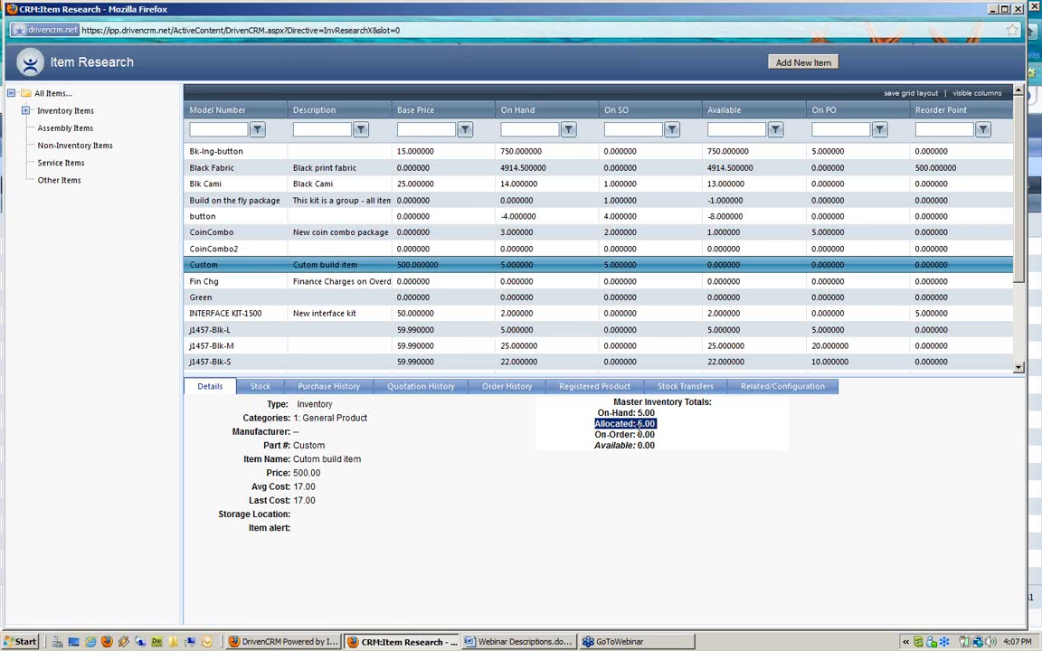
{"action": "left_click_drag", "start_coordinate": [593, 445], "coordinate": [663, 446]}
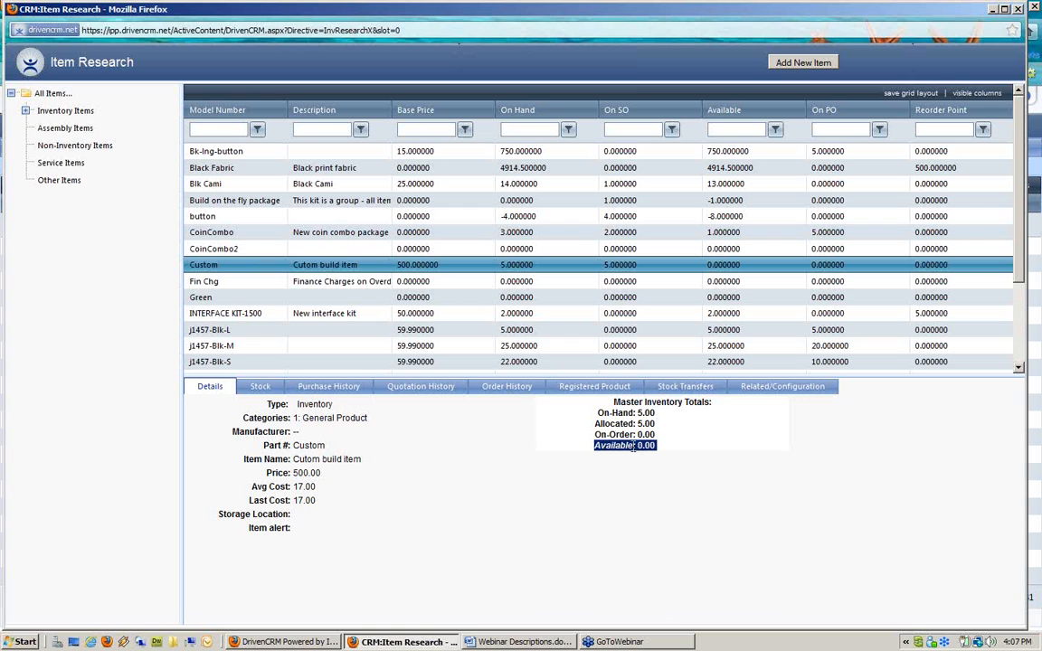
{"action": "left_click", "coordinate": [601, 435]}
{"action": "left_click_drag", "start_coordinate": [596, 435], "coordinate": [681, 441]}
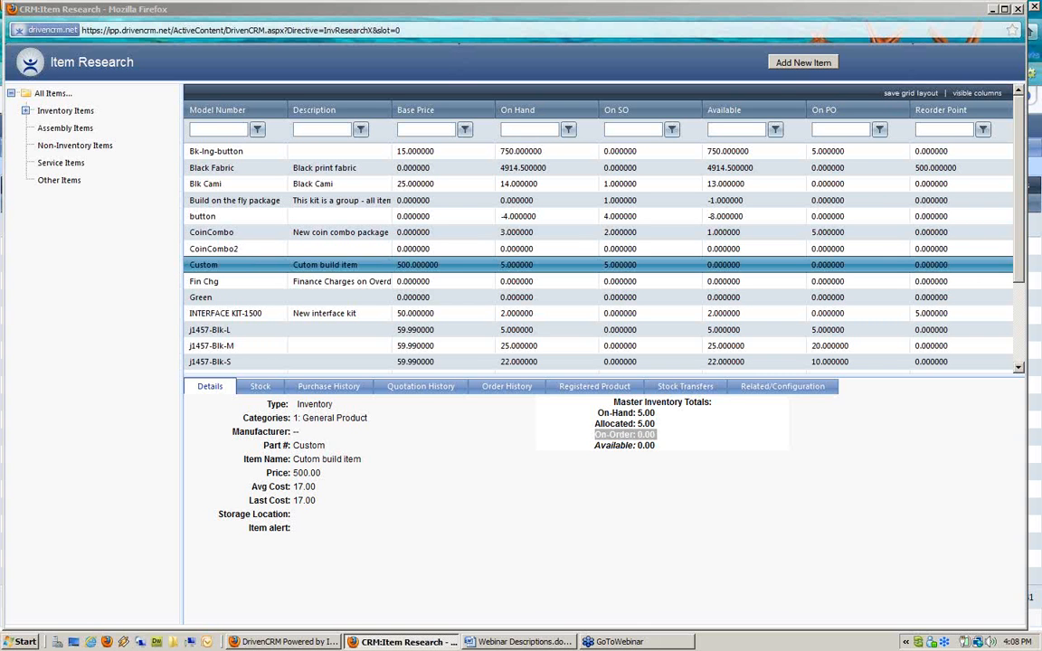
{"action": "left_click", "coordinate": [674, 489]}
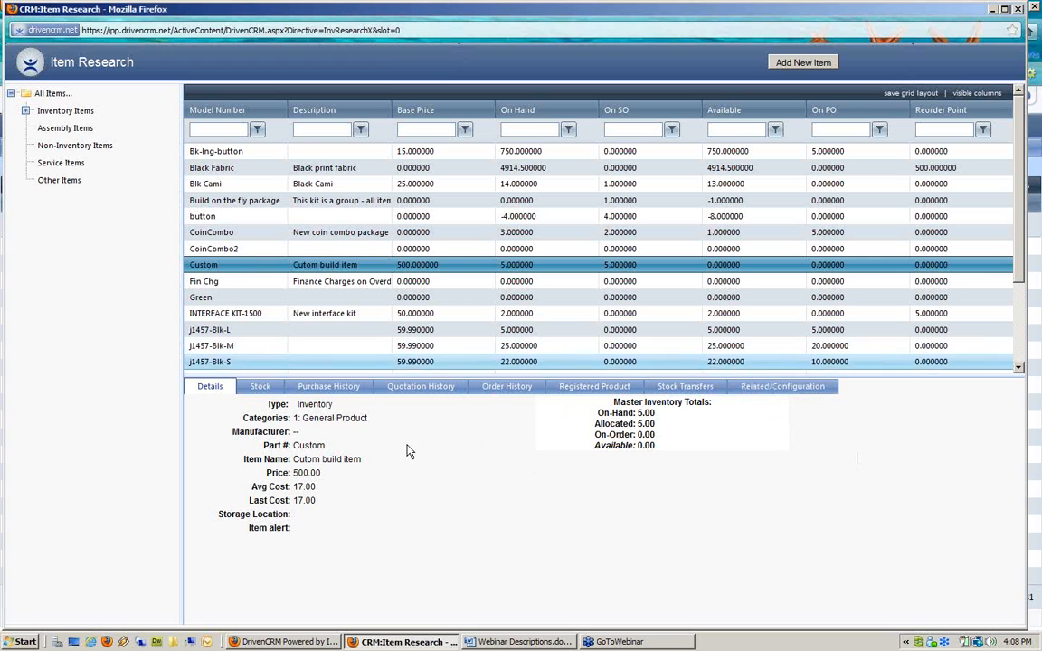
Review the Custom item's stock by warehouse, comparing the on-hand, sales order and purchase order quantities.
{"action": "left_click", "coordinate": [260, 388]}
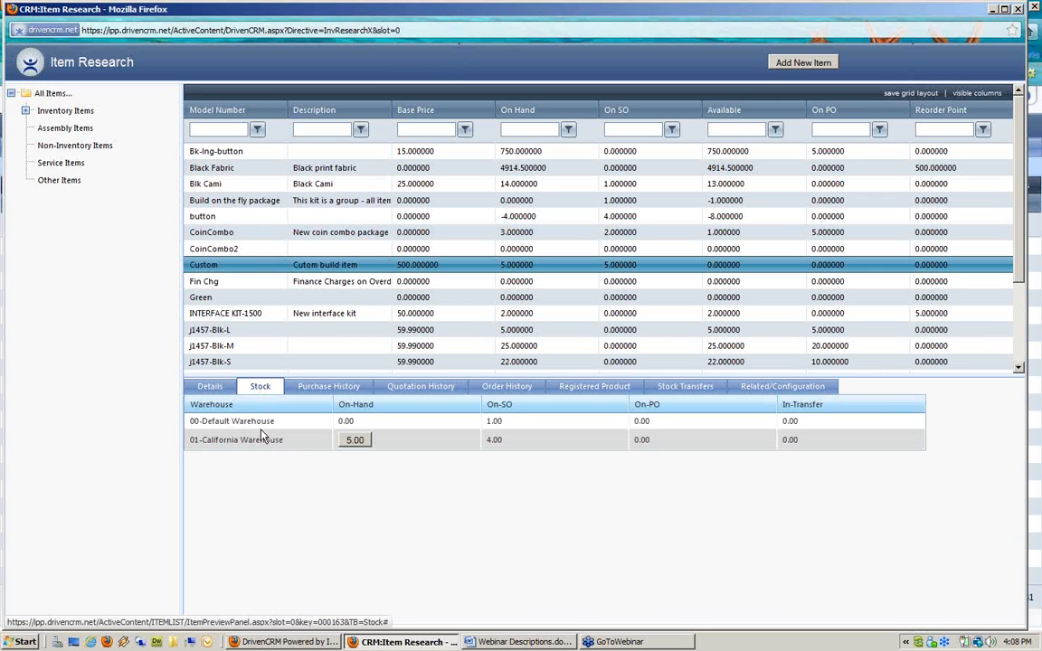
{"action": "left_click", "coordinate": [263, 438]}
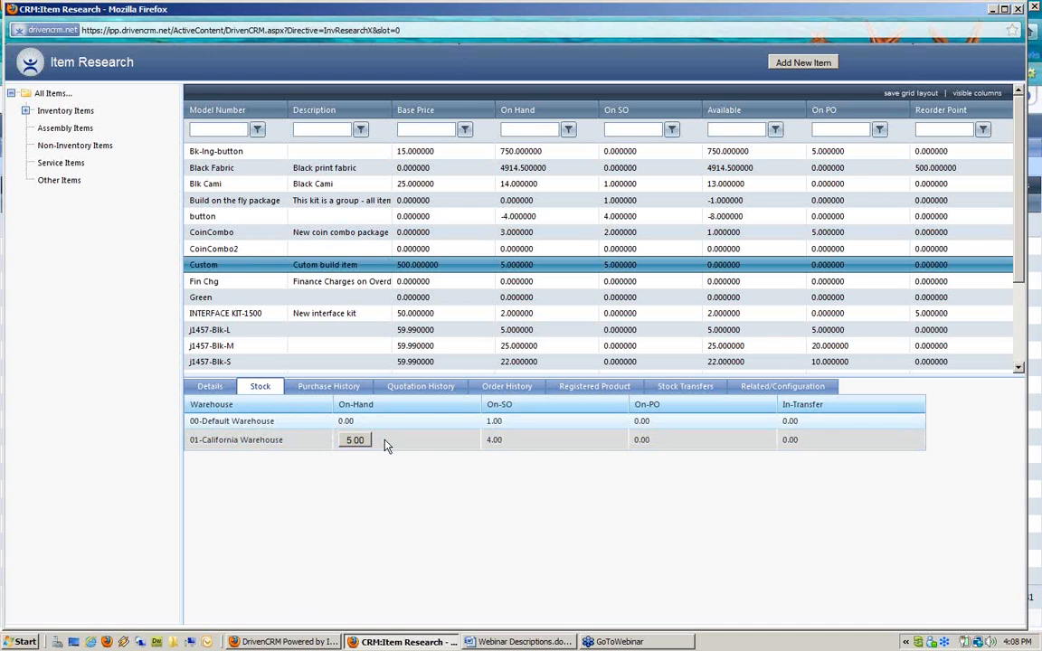
{"action": "left_click_drag", "start_coordinate": [518, 443], "coordinate": [476, 444]}
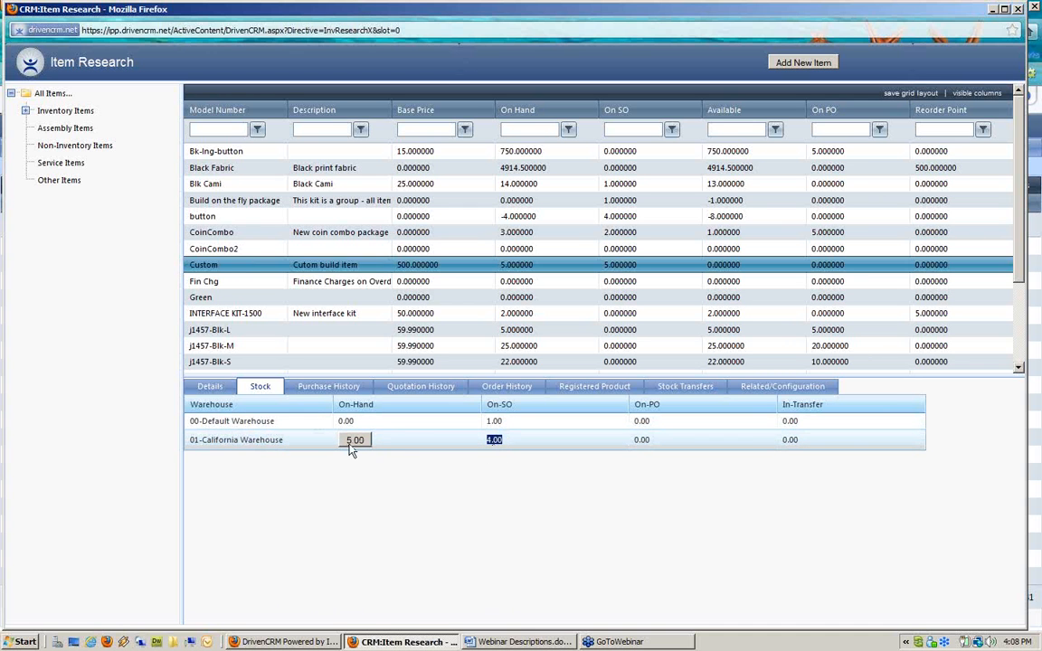
{"action": "left_click", "coordinate": [494, 421]}
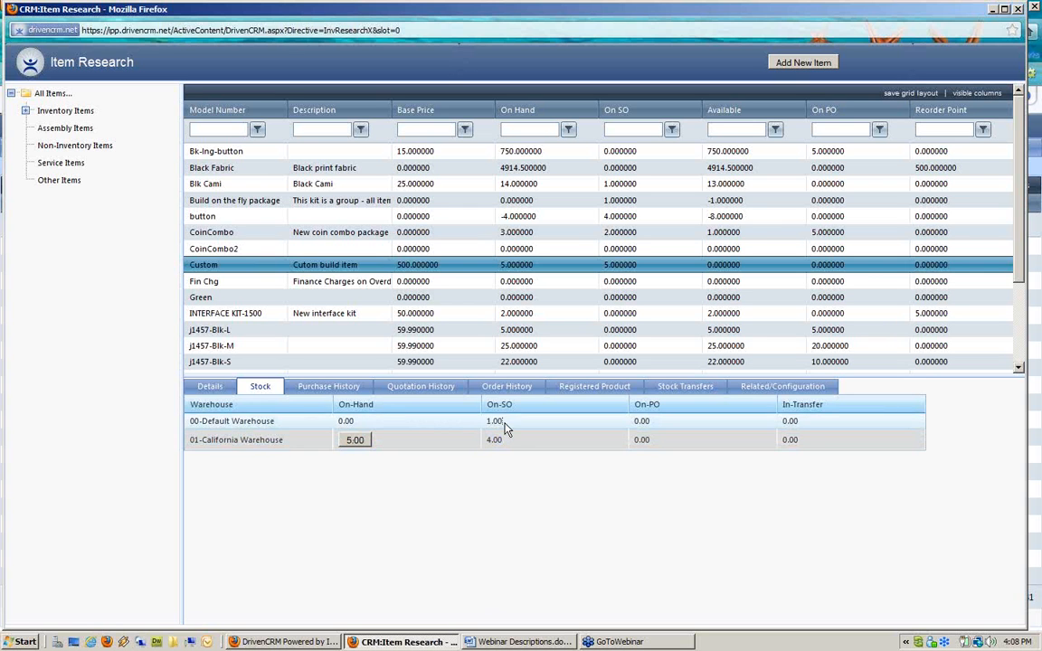
{"action": "left_click", "coordinate": [365, 426]}
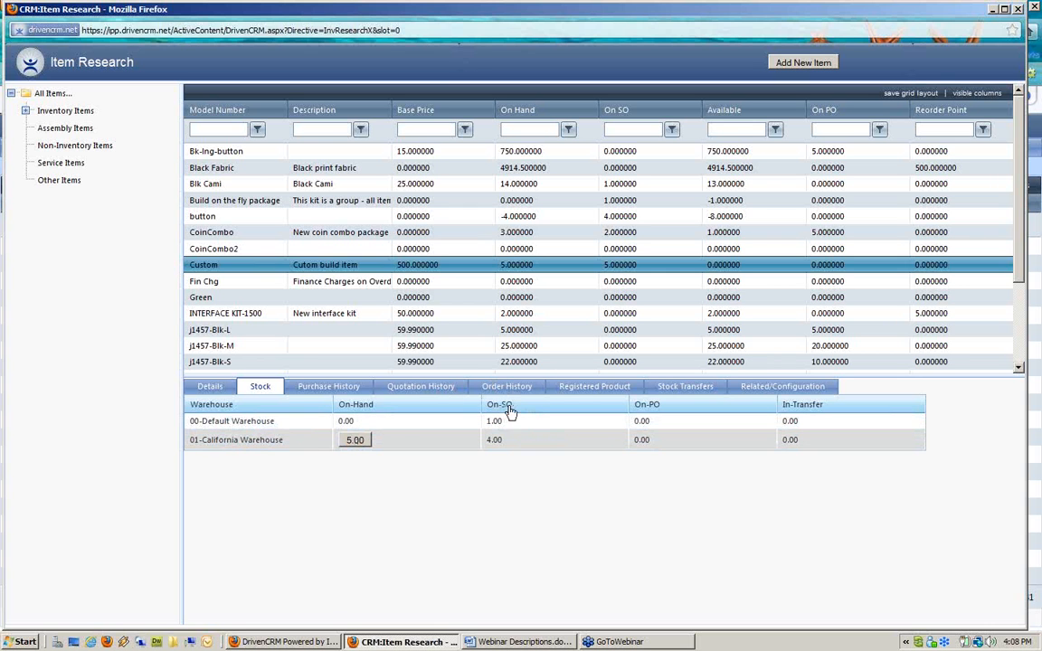
{"action": "left_click_drag", "start_coordinate": [503, 408], "coordinate": [488, 408]}
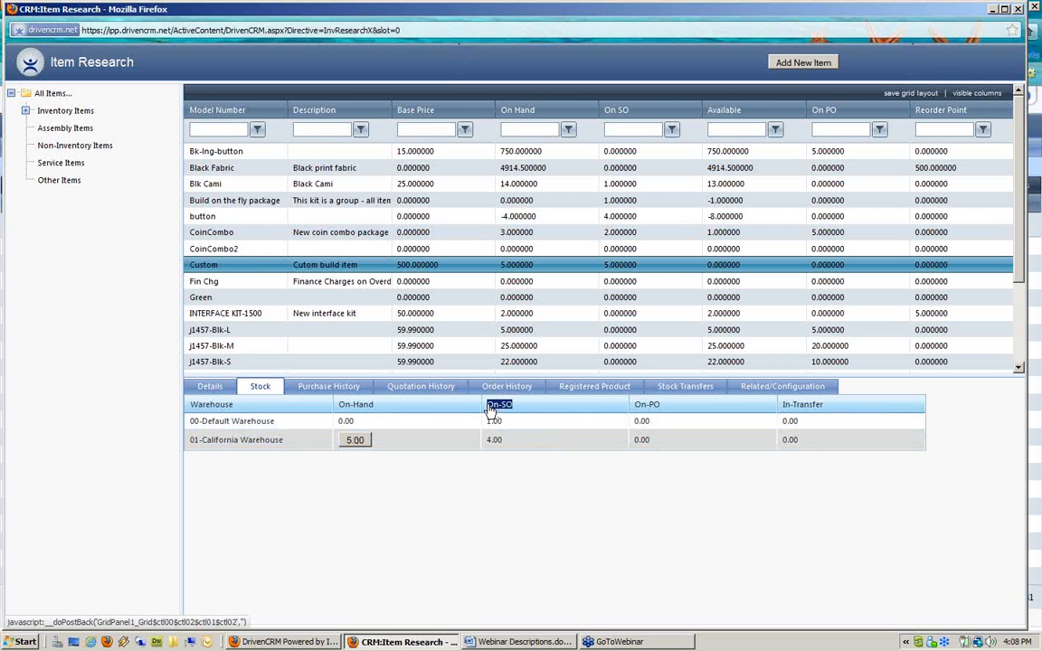
{"action": "left_click_drag", "start_coordinate": [490, 409], "coordinate": [644, 418]}
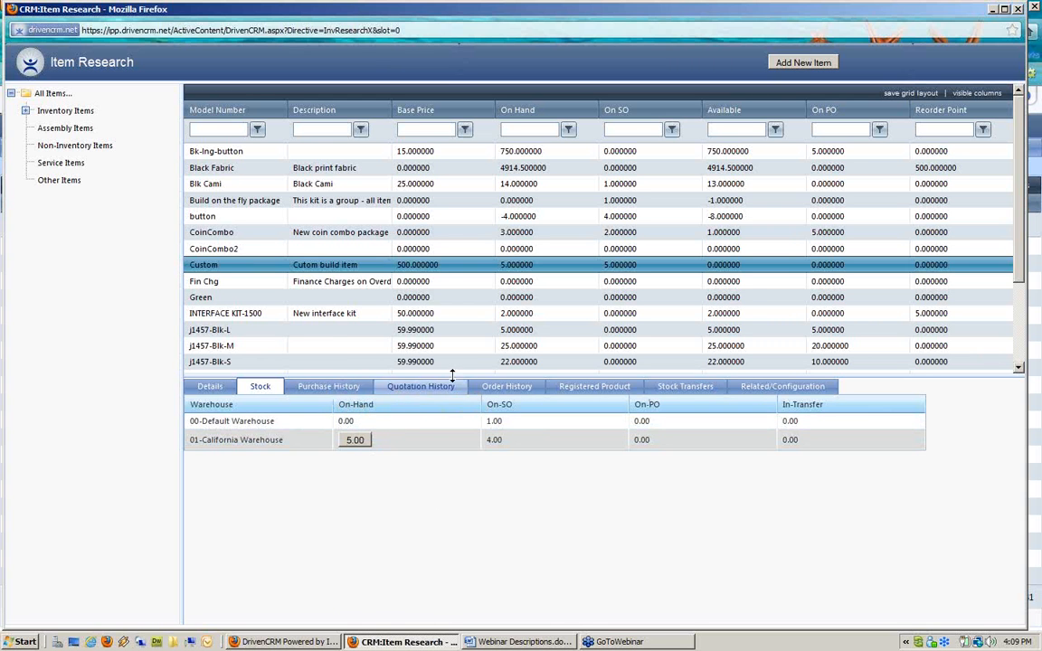
Review the Custom item's purchase history with its expected ship date, and its quotation history.
{"action": "left_click", "coordinate": [356, 389]}
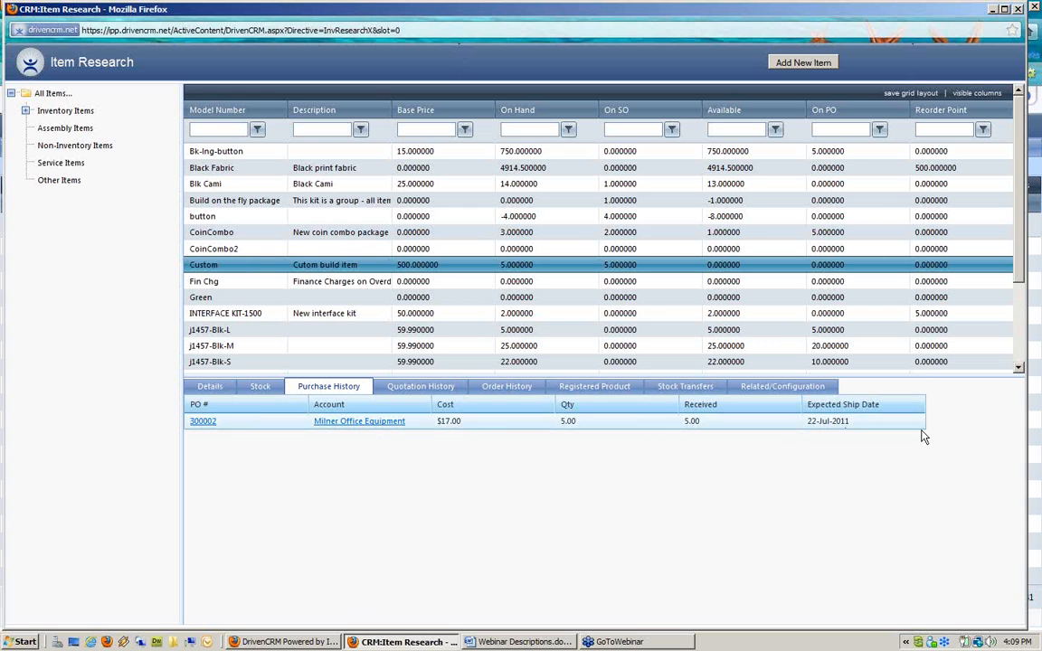
{"action": "left_click", "coordinate": [819, 406]}
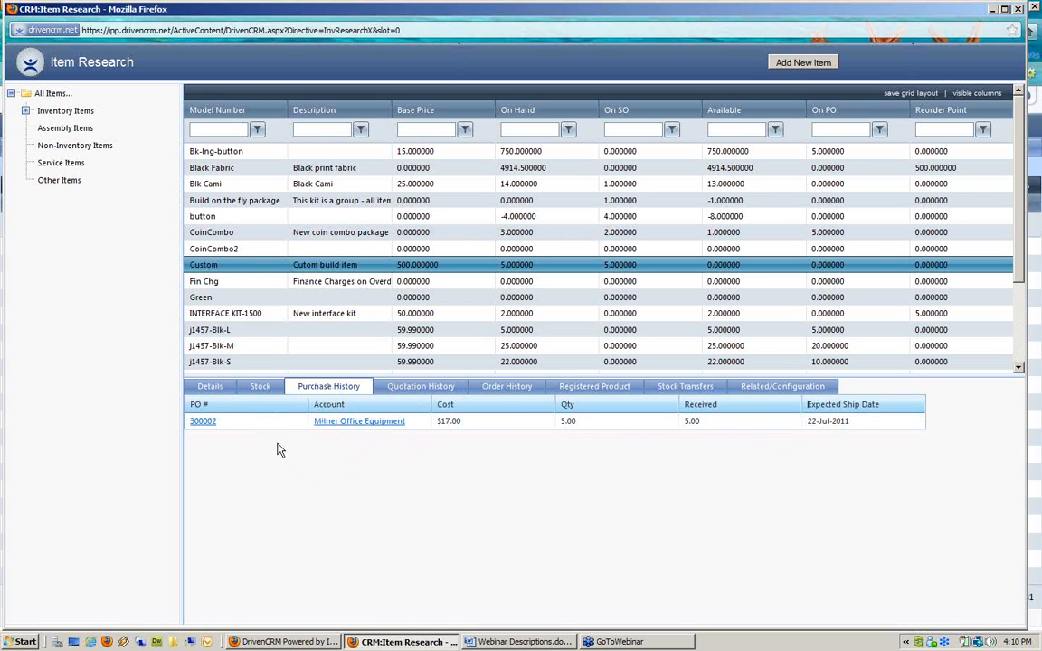
{"action": "left_click", "coordinate": [417, 390]}
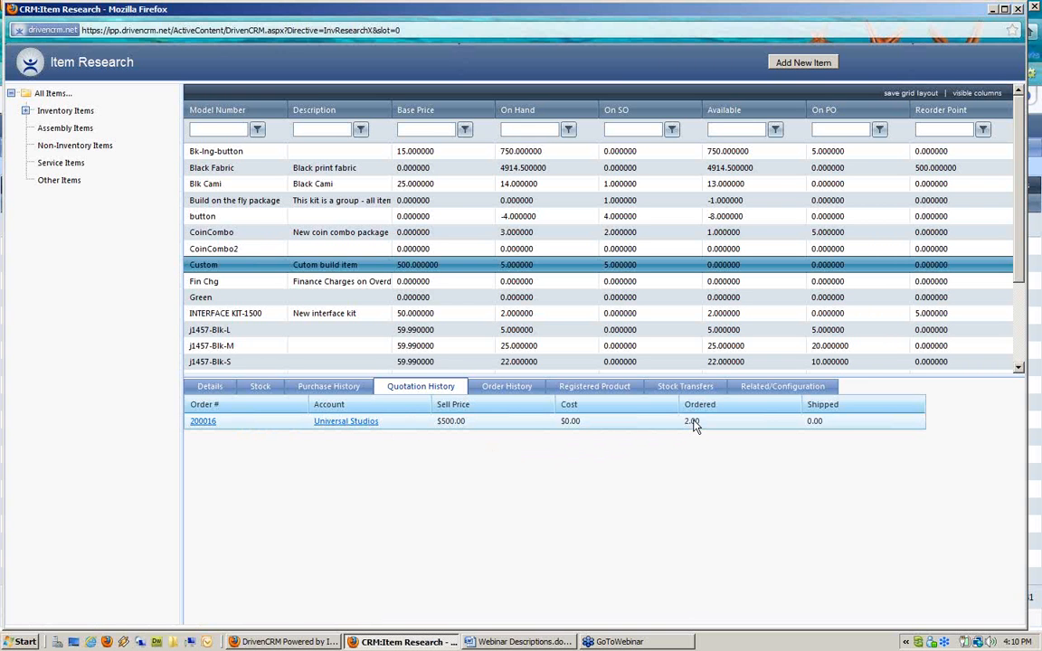
Review the Custom item's order history, checking the ordered and shipped quantities for each account.
{"action": "left_click", "coordinate": [499, 387]}
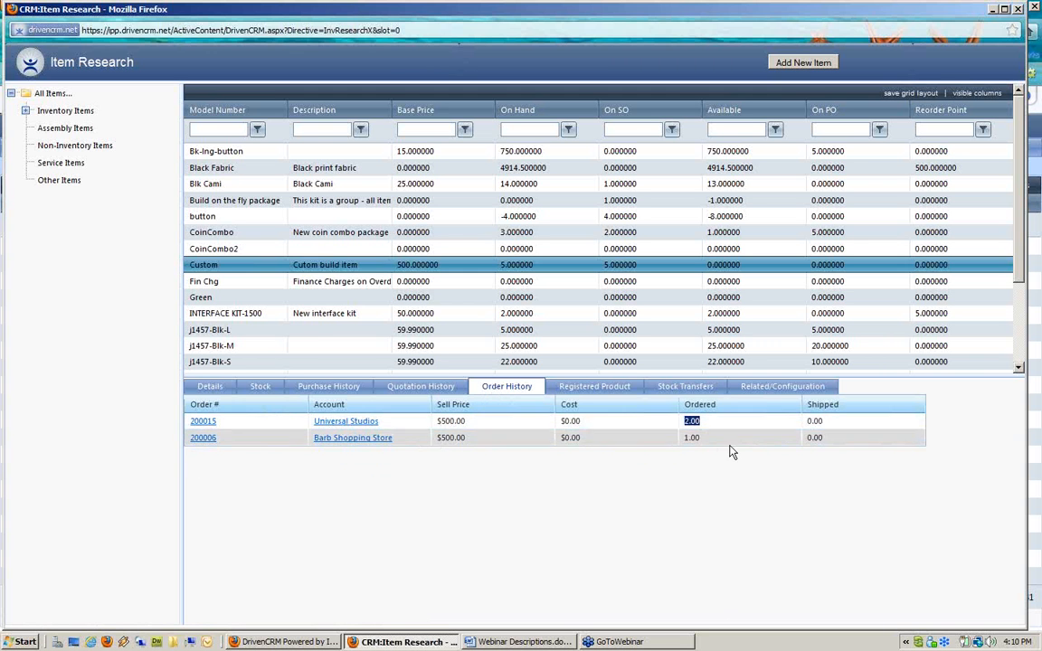
{"action": "type", "text": "2"}
{"action": "key", "text": "Tab"}
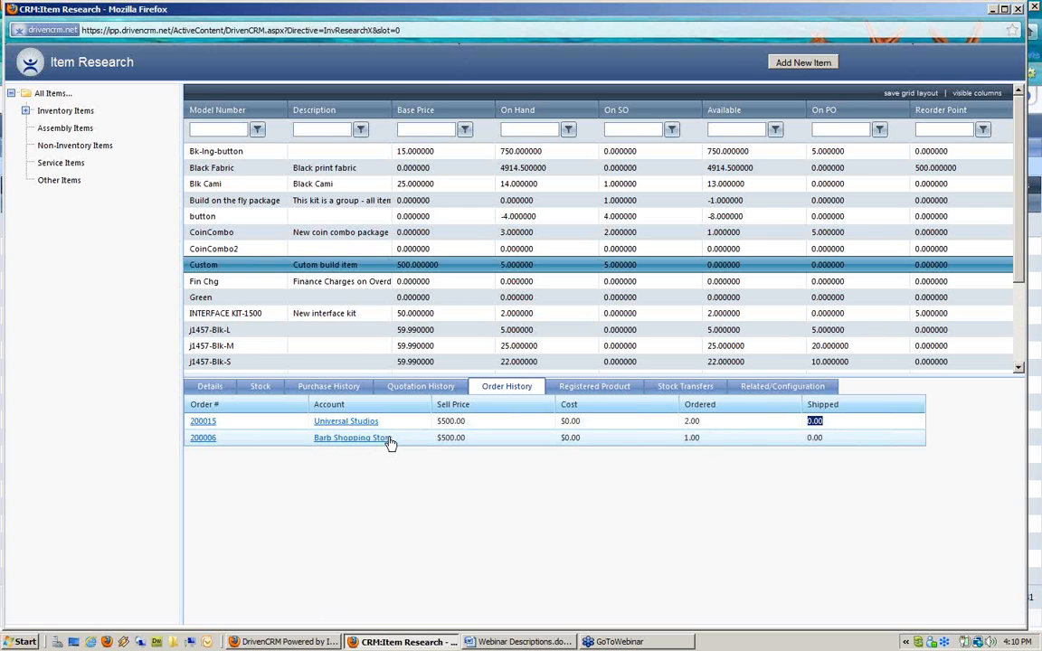
{"action": "left_click", "coordinate": [689, 438]}
{"action": "key", "text": "Tab"}
Check the registered product records for the Custom item and for the Black Fabric item.
{"action": "left_click", "coordinate": [628, 389]}
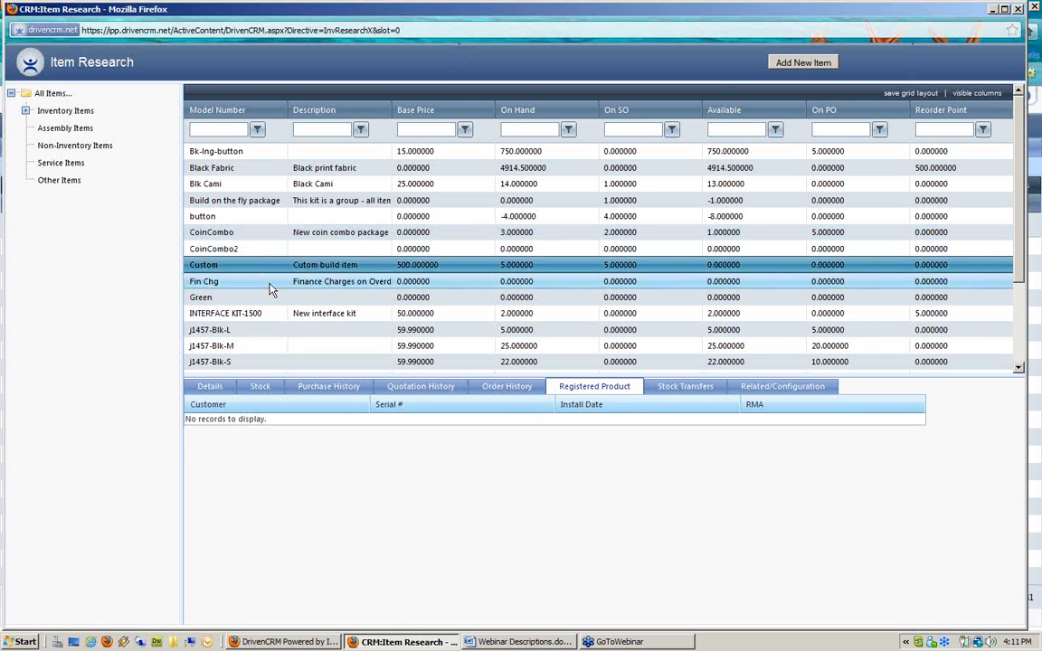
{"action": "left_click", "coordinate": [232, 172]}
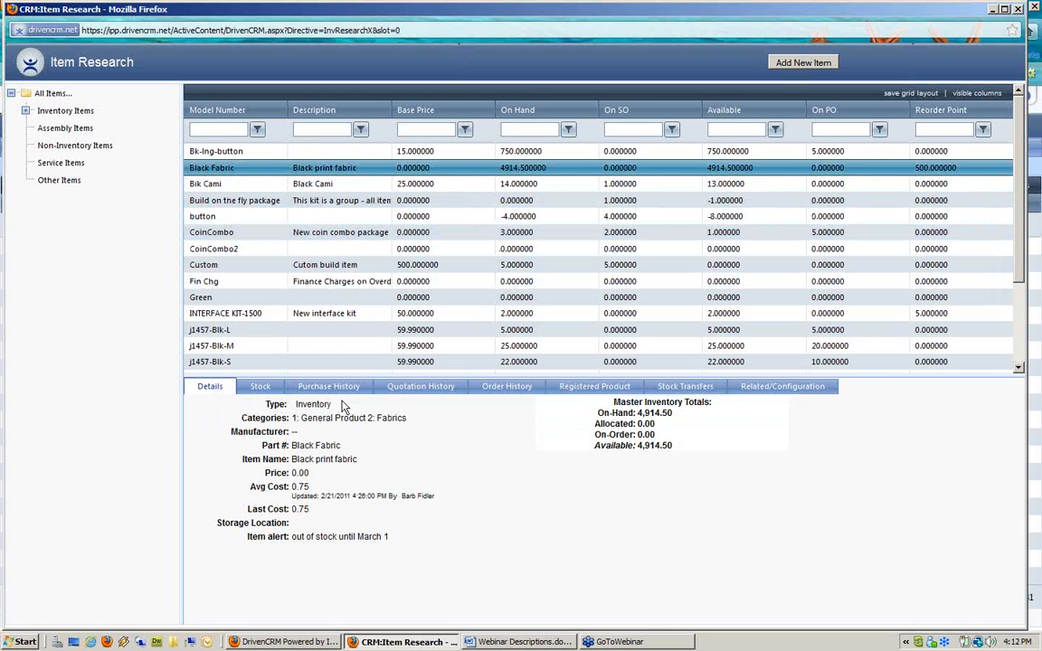
{"action": "left_click", "coordinate": [592, 387]}
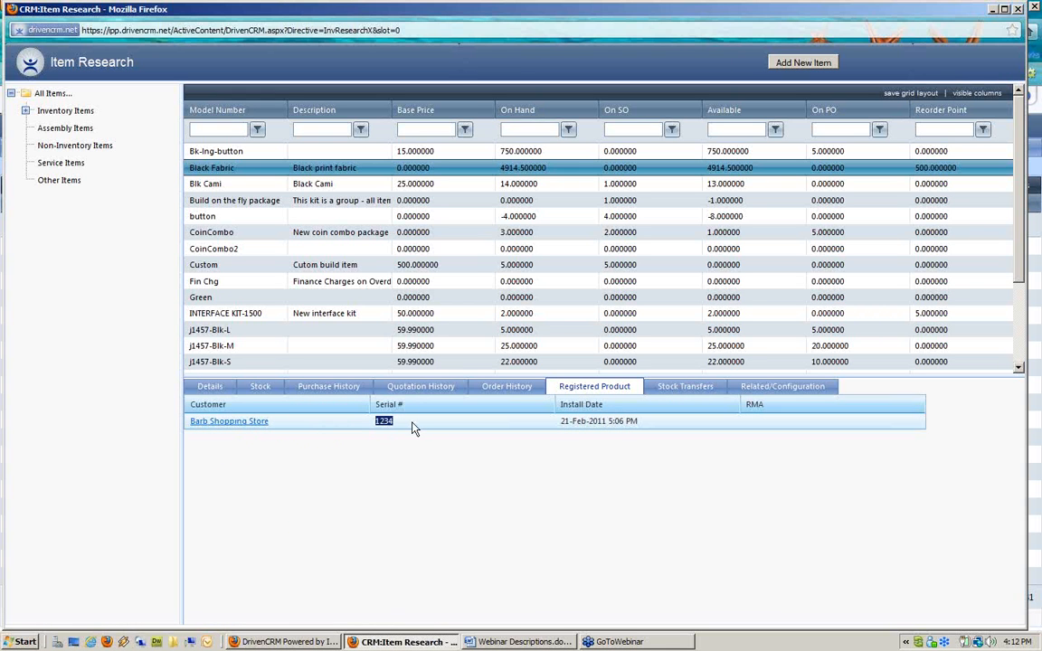
{"action": "left_click", "coordinate": [370, 172]}
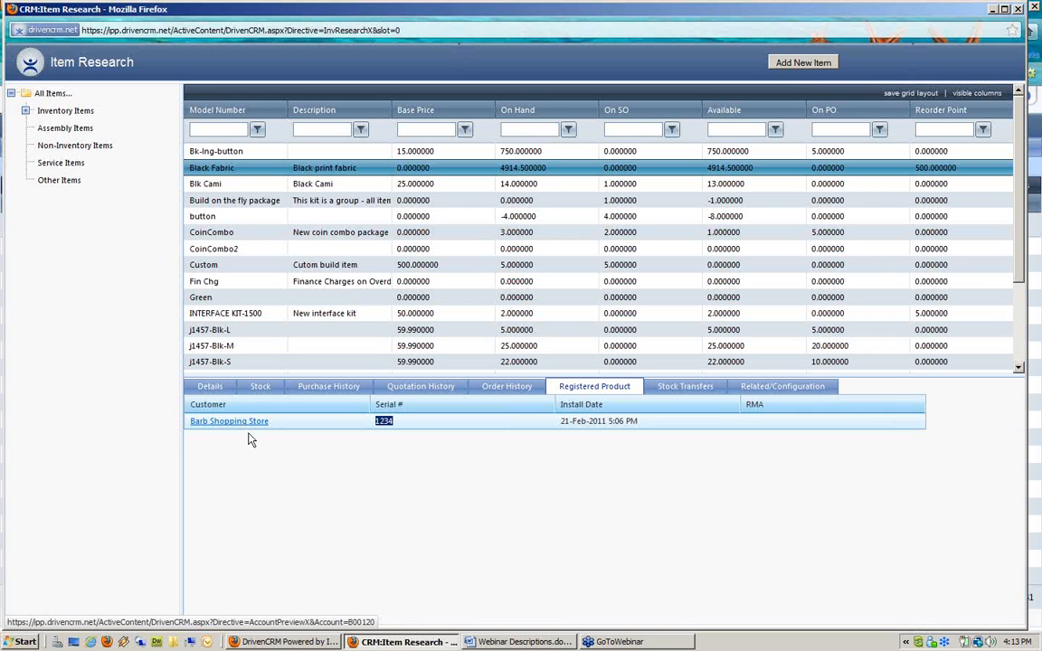
Check the stock transfers for Black Fabric and return to the Custom item's details.
{"action": "left_click", "coordinate": [681, 394]}
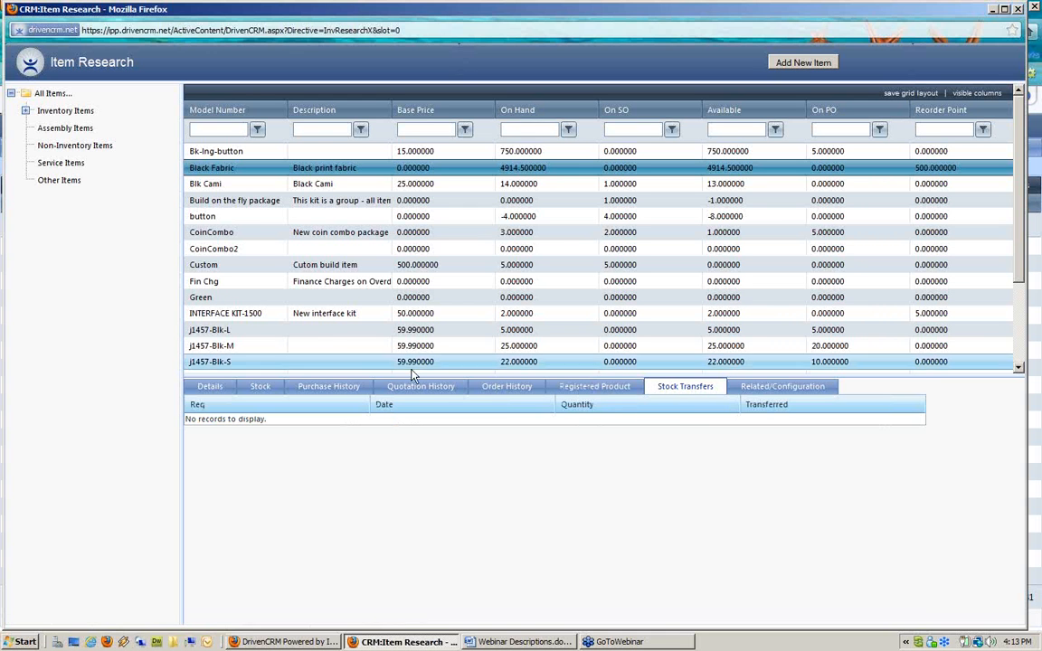
{"action": "left_click", "coordinate": [331, 268]}
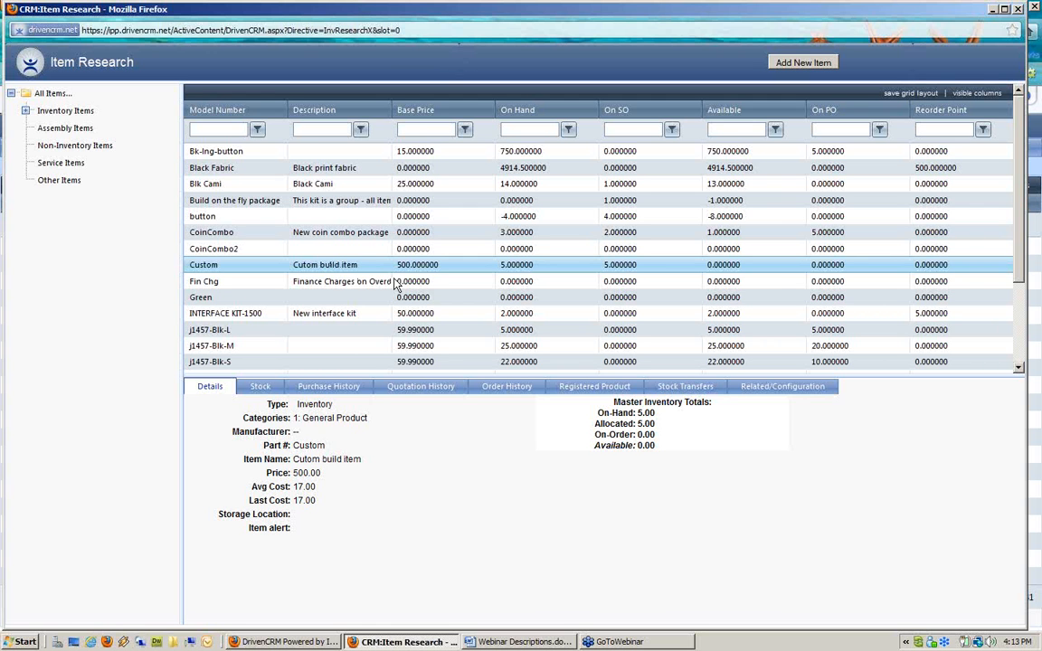
{"action": "left_click", "coordinate": [331, 267]}
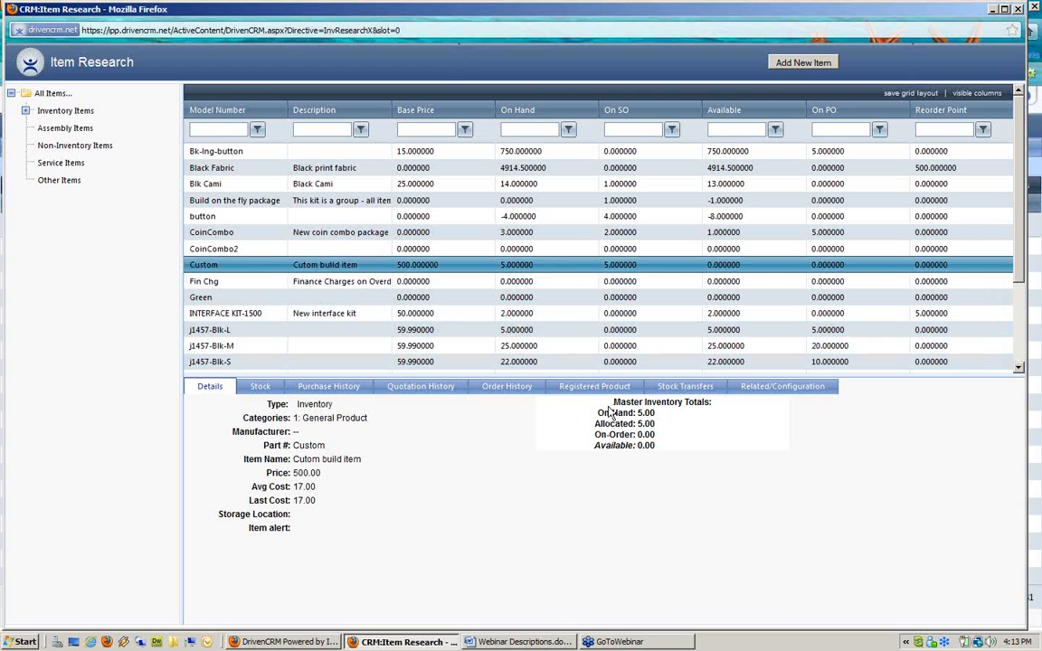
Check the Custom item's stock transfers and compare them with its per-warehouse stock, including the in-transfer quantities.
{"action": "left_click", "coordinate": [686, 387]}
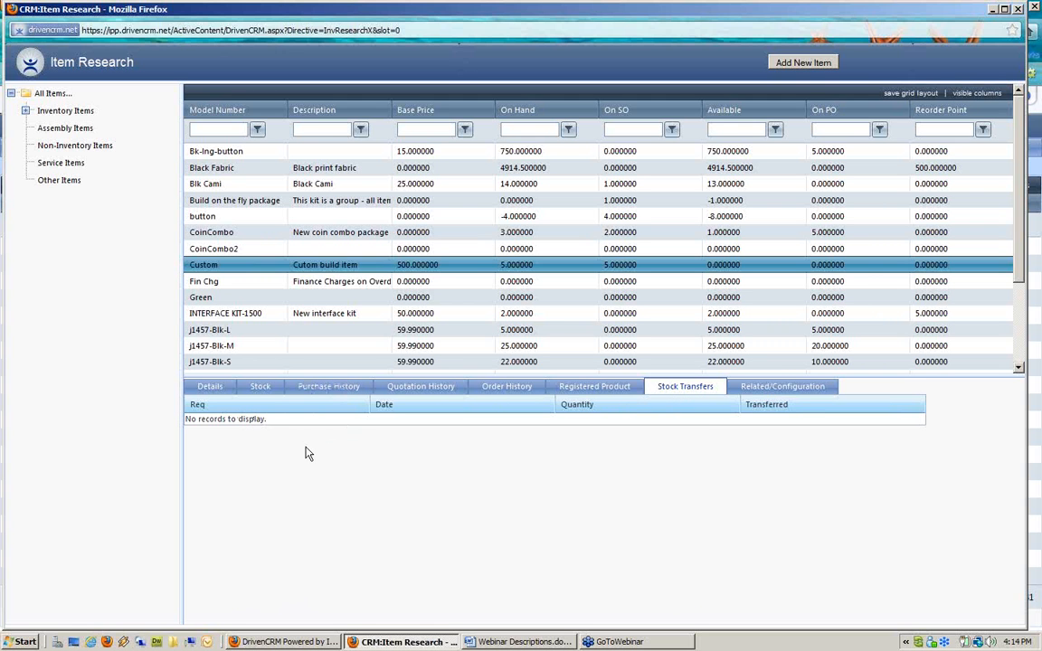
{"action": "left_click", "coordinate": [263, 391]}
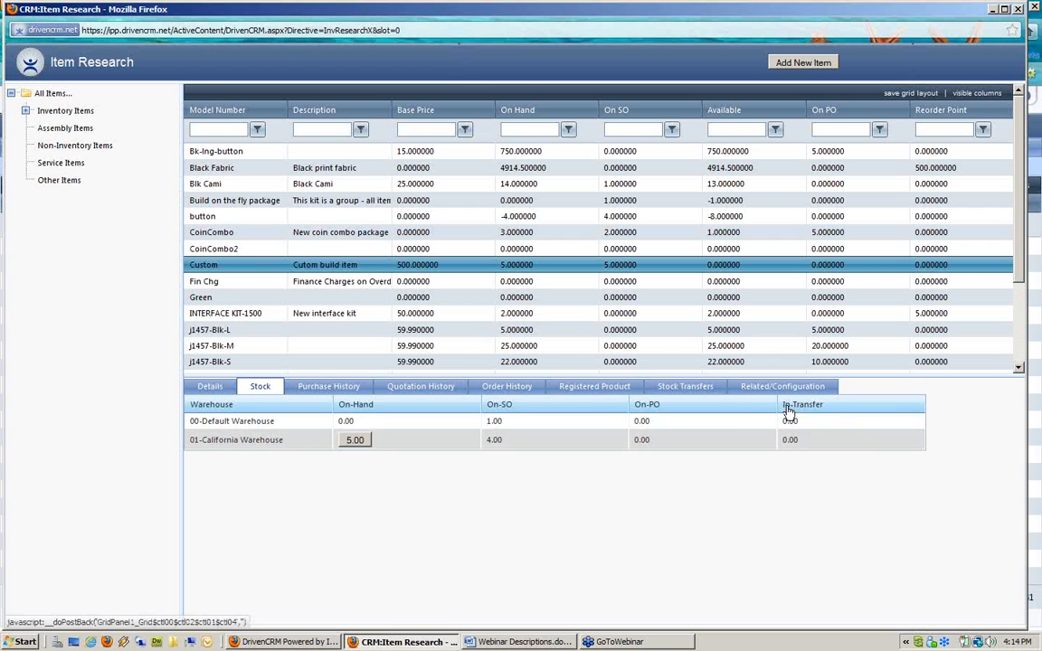
{"action": "left_click", "coordinate": [669, 390]}
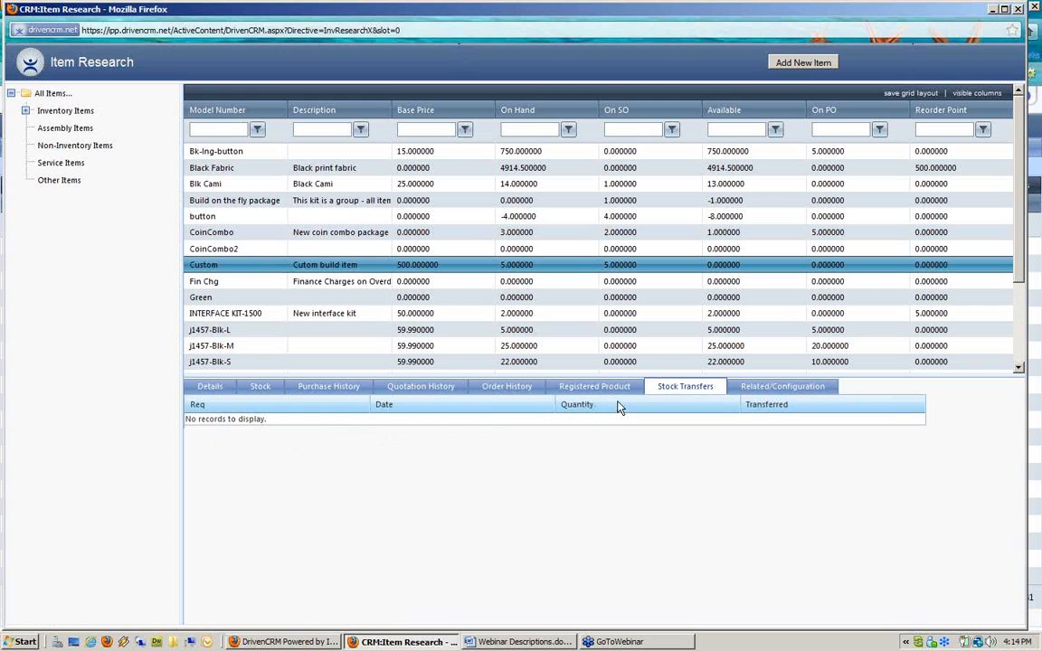
Review the Custom item's related/configuration records, checking the part numbers and descriptions of components P64 and P66.
{"action": "left_click", "coordinate": [787, 391]}
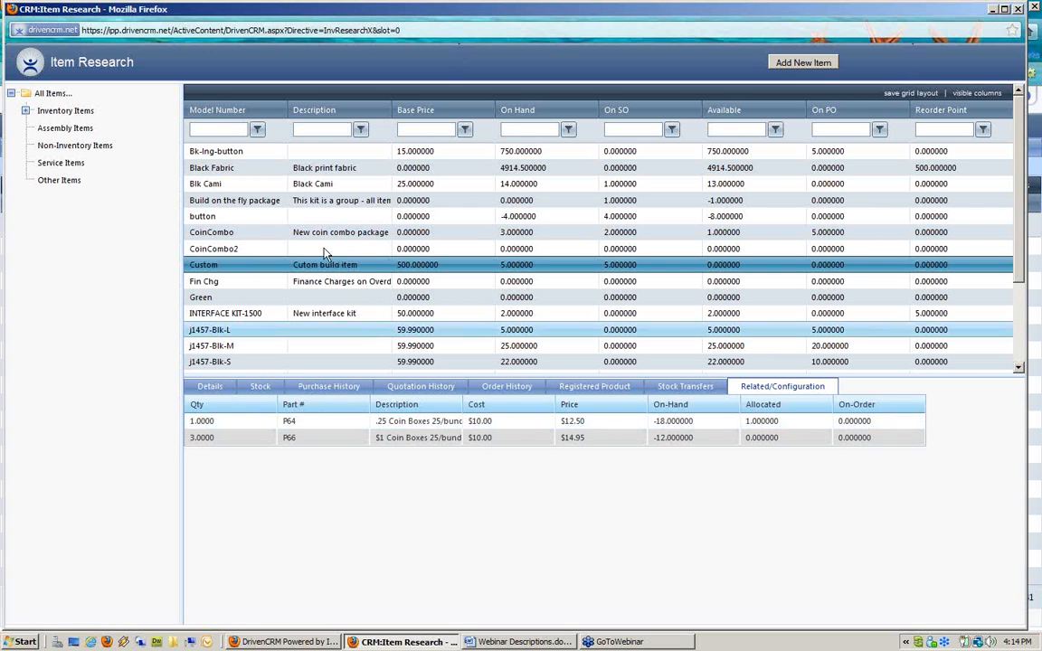
{"action": "double_click", "coordinate": [286, 422]}
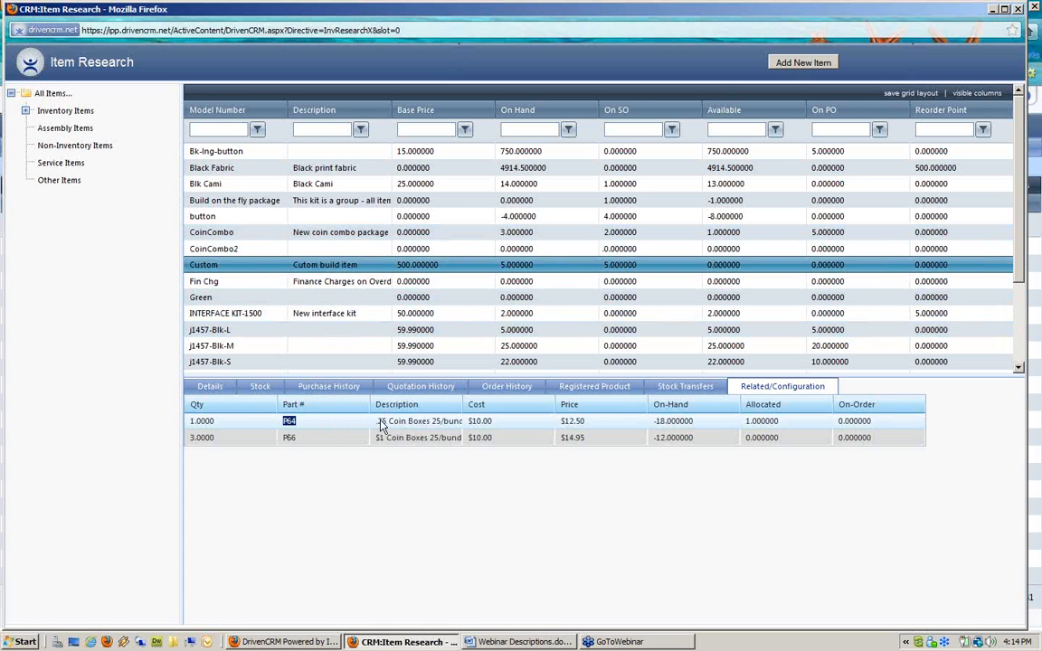
{"action": "left_click", "coordinate": [242, 440]}
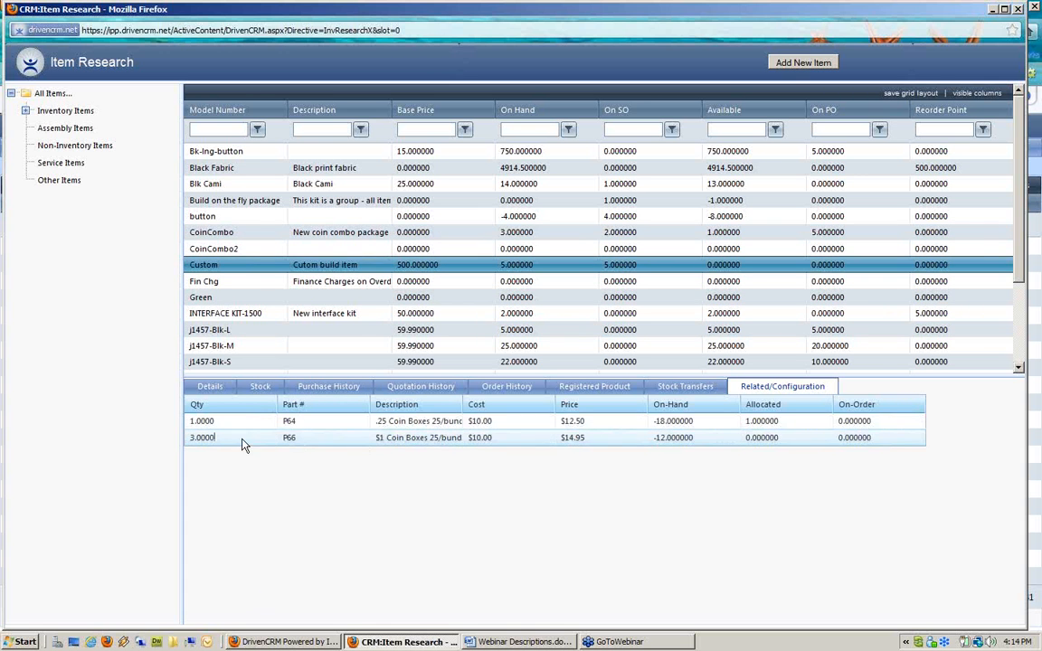
{"action": "double_click", "coordinate": [403, 438]}
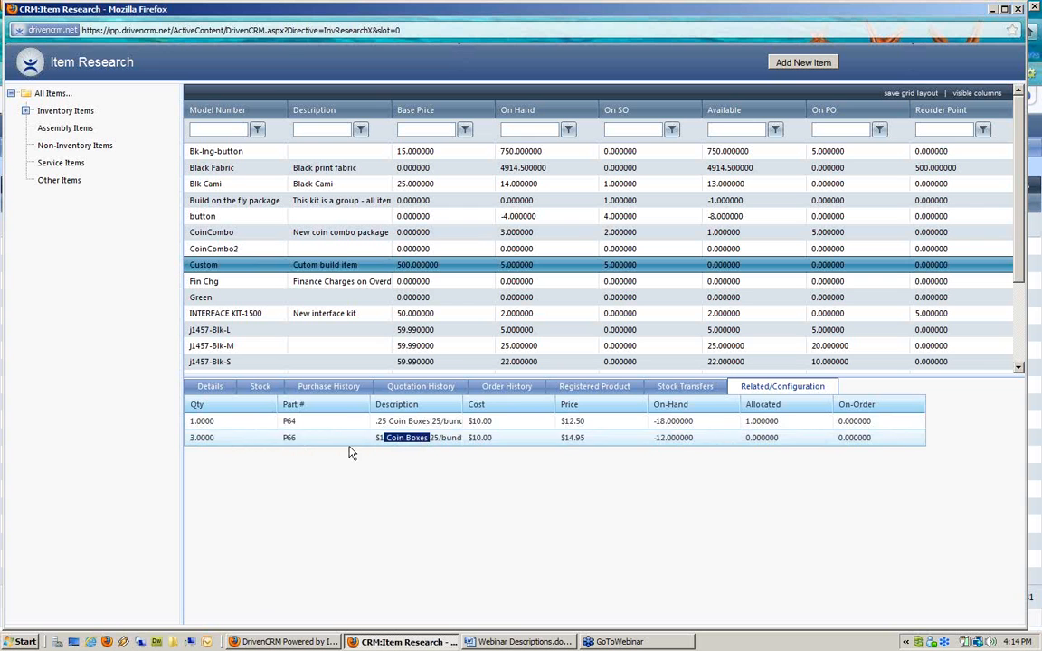
{"action": "double_click", "coordinate": [291, 439]}
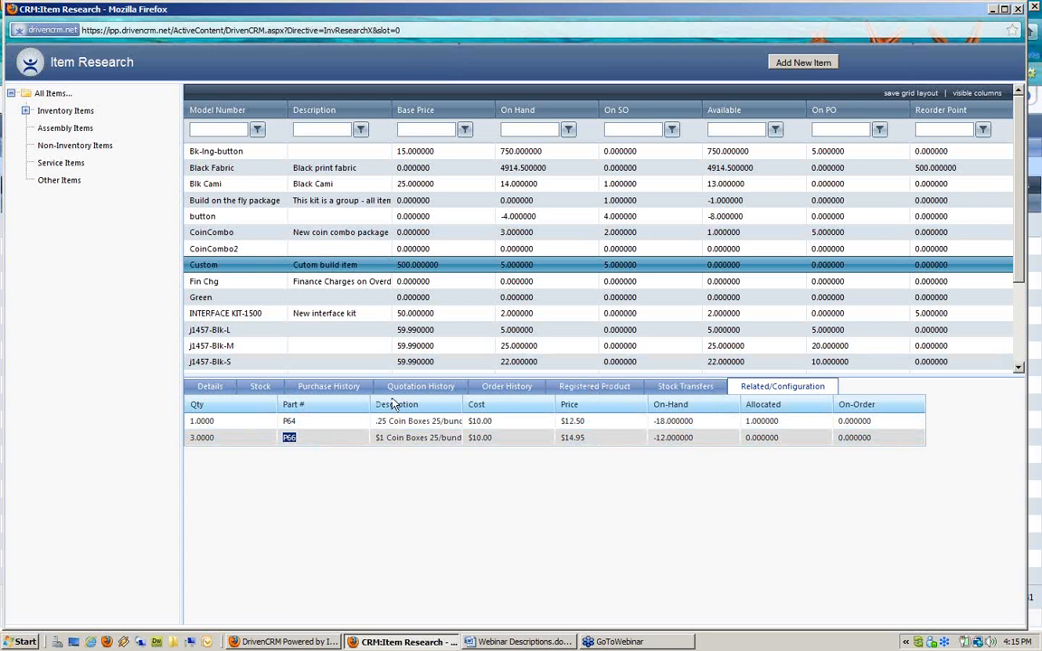
Compare the required quantities of the Custom item's components with their on-hand stock.
{"action": "left_click", "coordinate": [224, 423]}
{"action": "left_click_drag", "start_coordinate": [217, 439], "coordinate": [204, 440]}
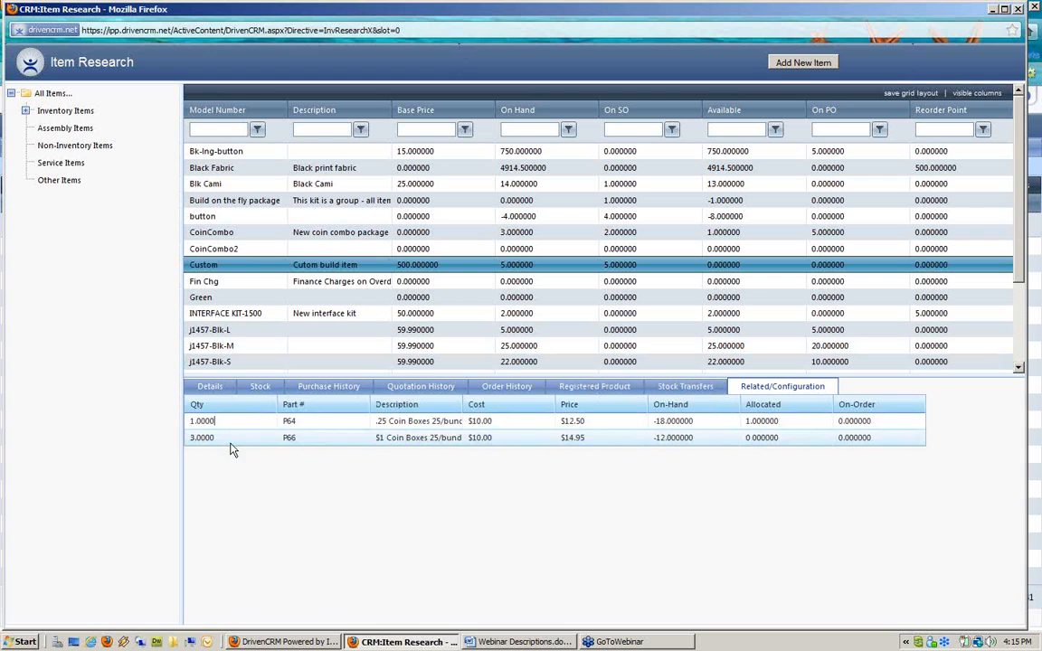
{"action": "left_click", "coordinate": [667, 420]}
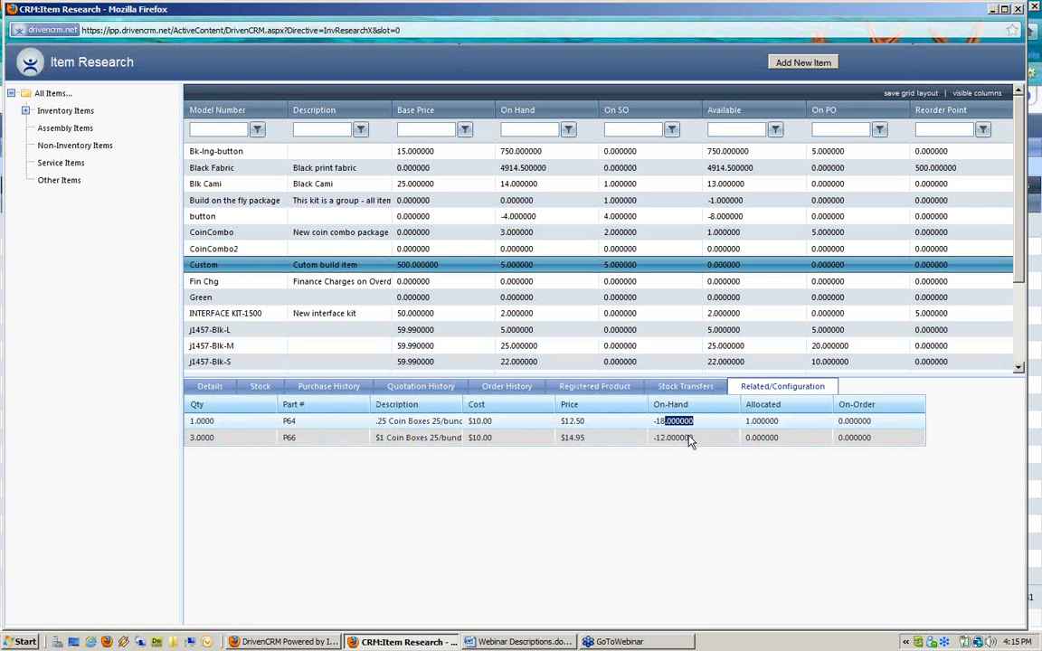
{"action": "left_click", "coordinate": [693, 442]}
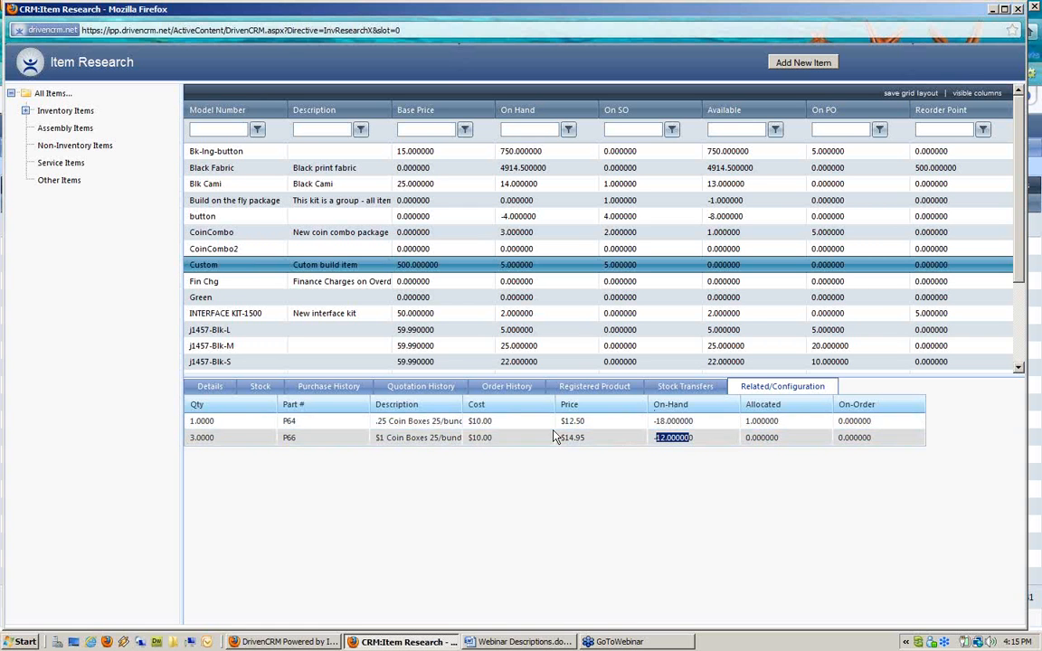
{"action": "left_click", "coordinate": [337, 268]}
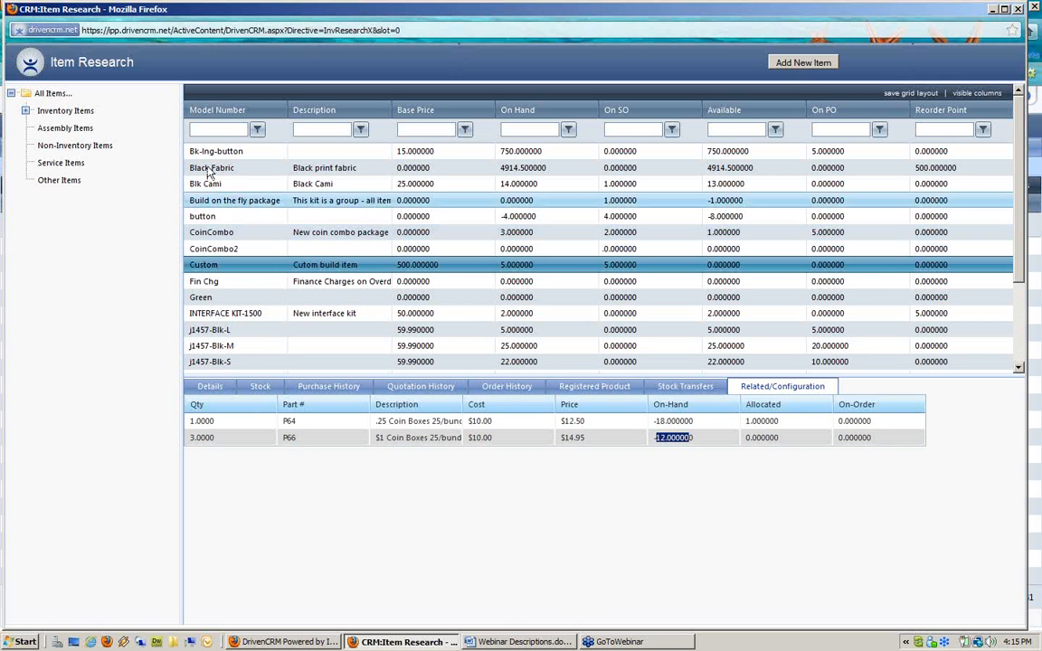
List the assembly items and review the details and component parts of INTERFACE KIT-1500.
{"action": "left_click", "coordinate": [64, 129]}
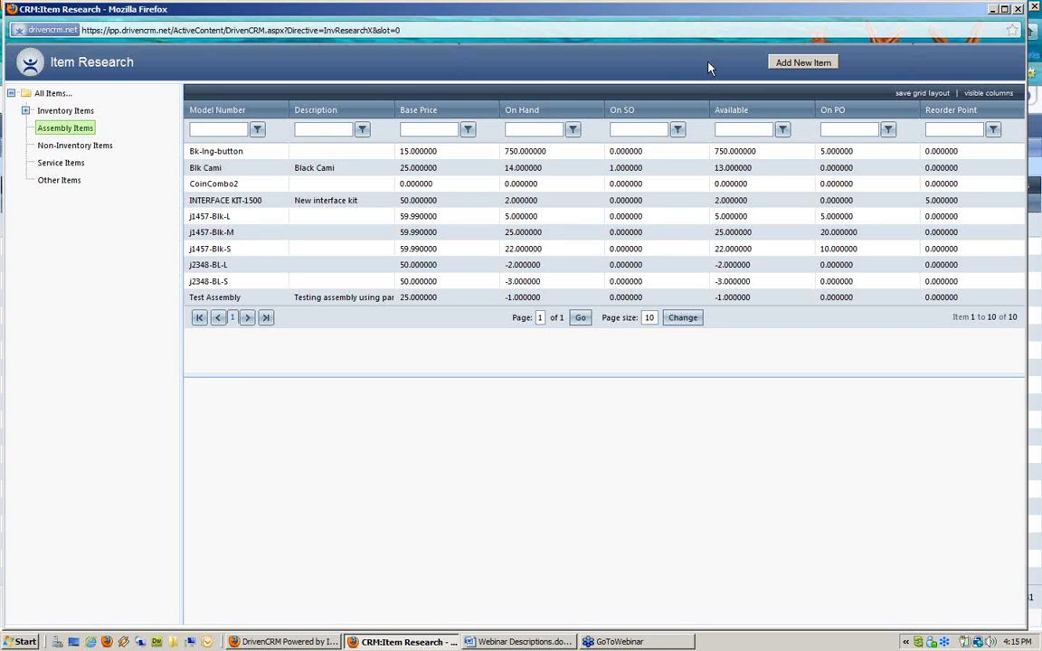
{"action": "left_click", "coordinate": [343, 202]}
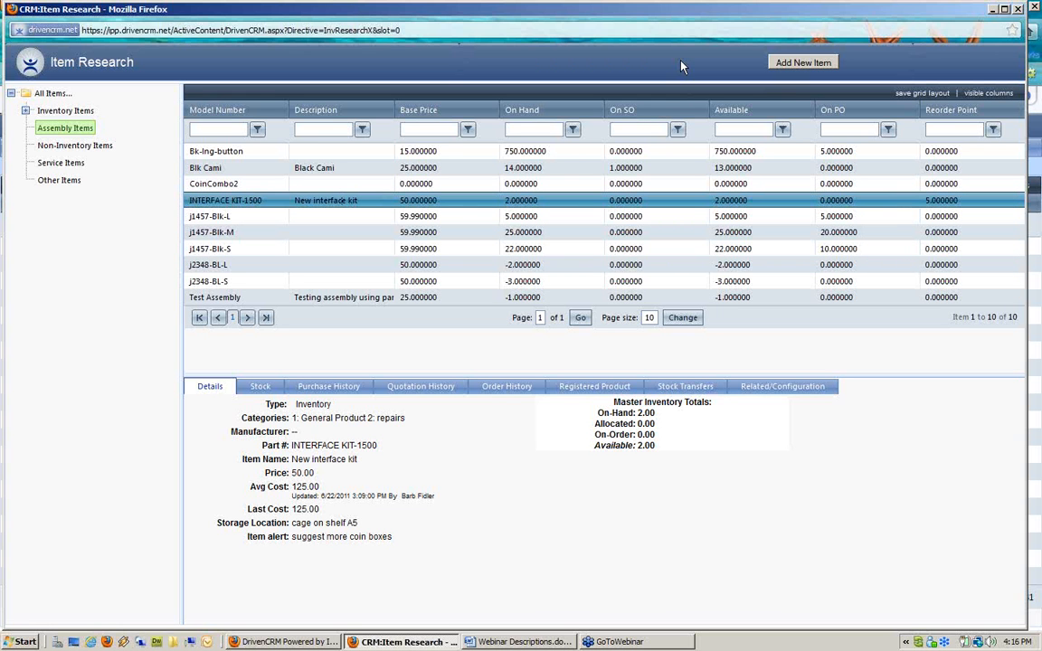
{"action": "left_click", "coordinate": [796, 387]}
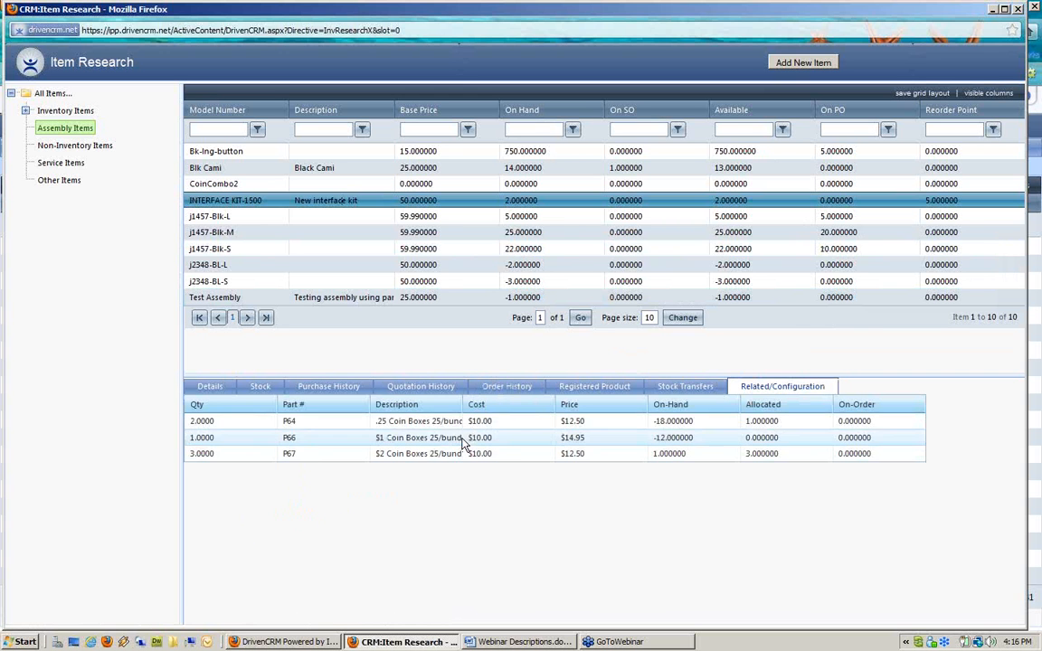
{"action": "left_click", "coordinate": [345, 204]}
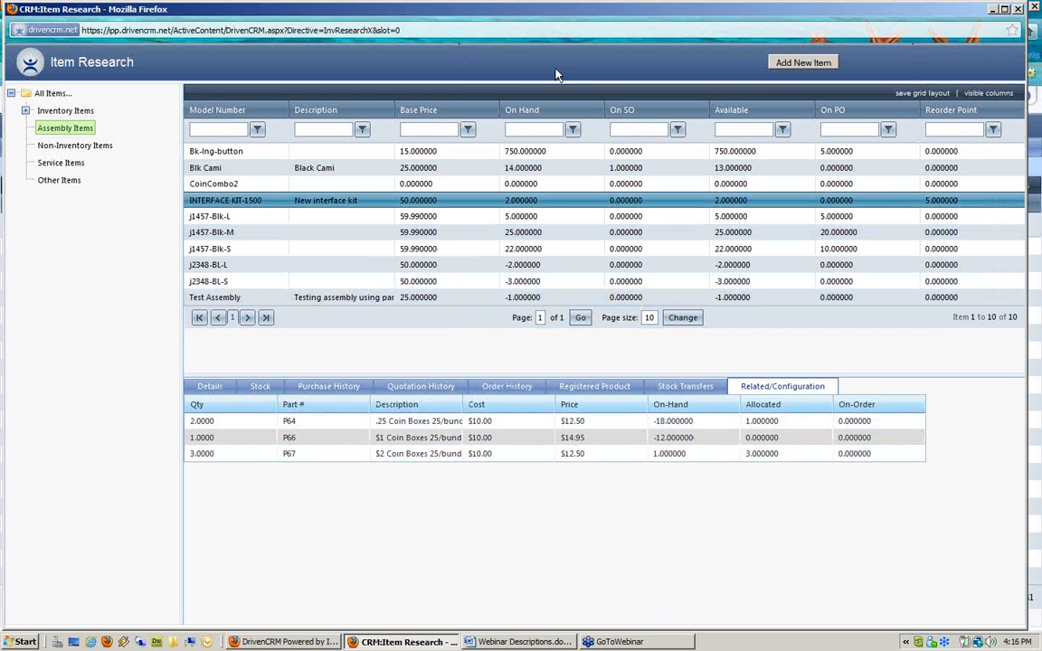
Open INTERFACE KIT-1500 for maintenance and review the available item types, keeping Inventory as the type.
{"action": "double_click", "coordinate": [257, 201]}
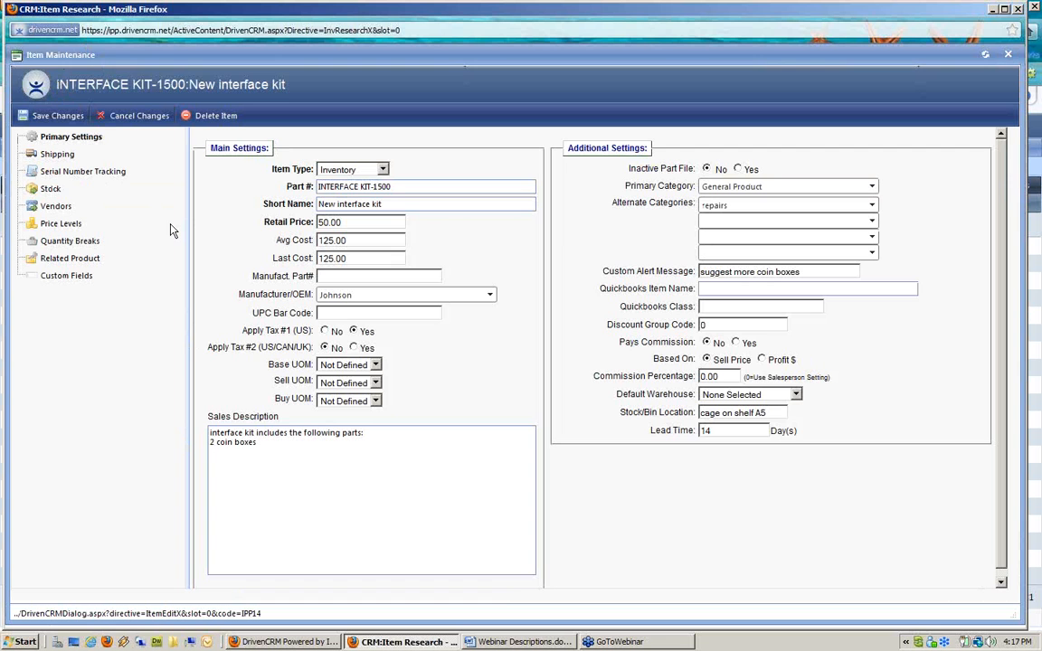
{"action": "left_click_drag", "start_coordinate": [394, 205], "coordinate": [299, 201]}
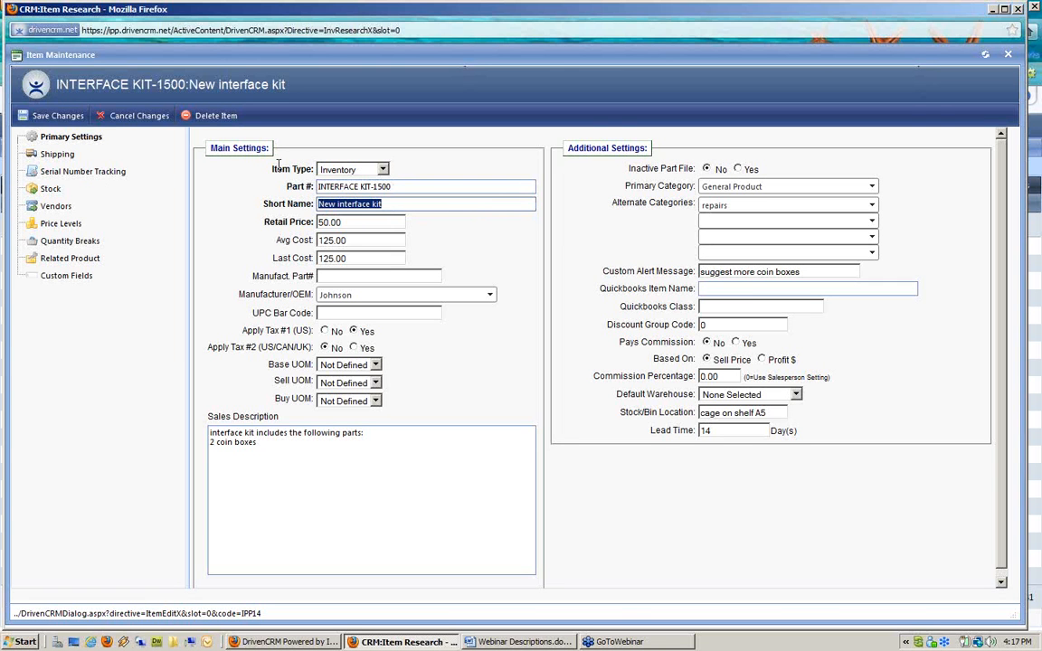
{"action": "left_click", "coordinate": [362, 171]}
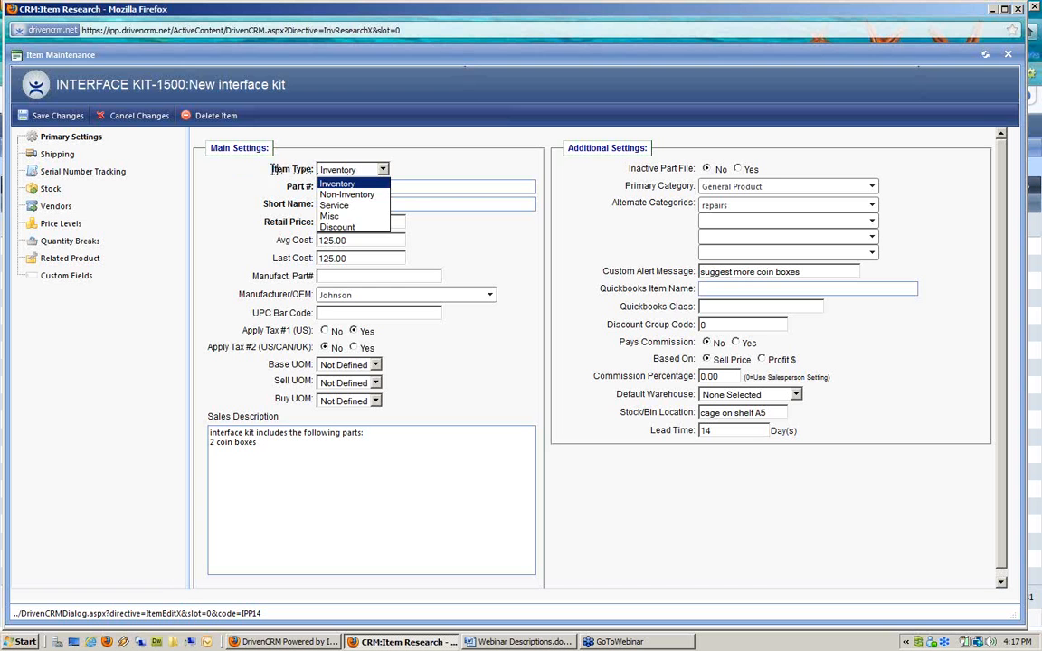
{"action": "left_click", "coordinate": [314, 170]}
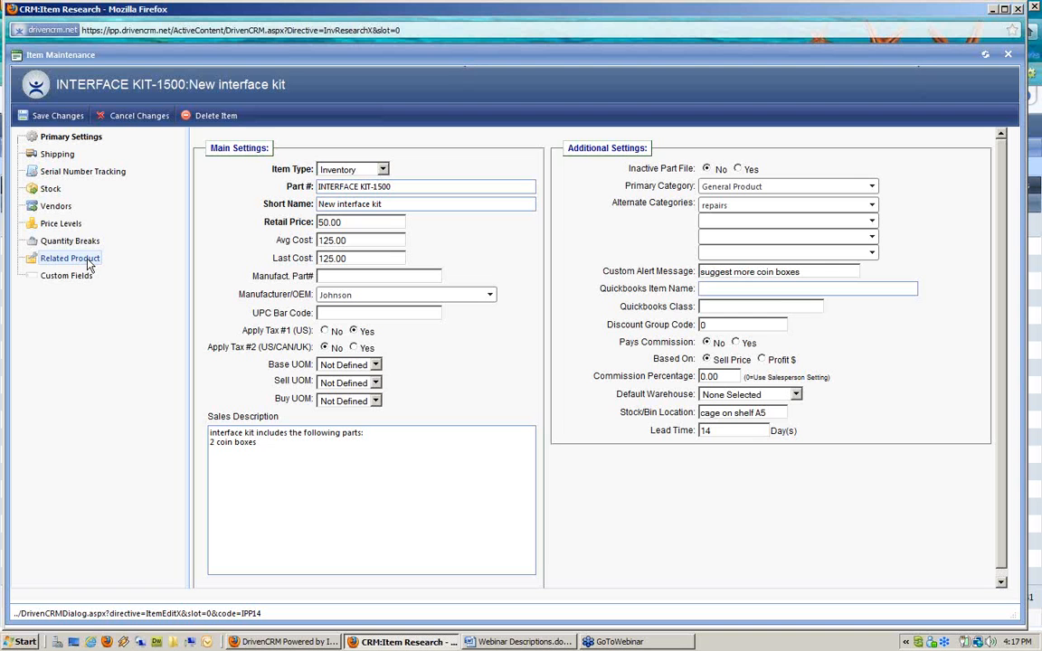
{"action": "left_click", "coordinate": [339, 170]}
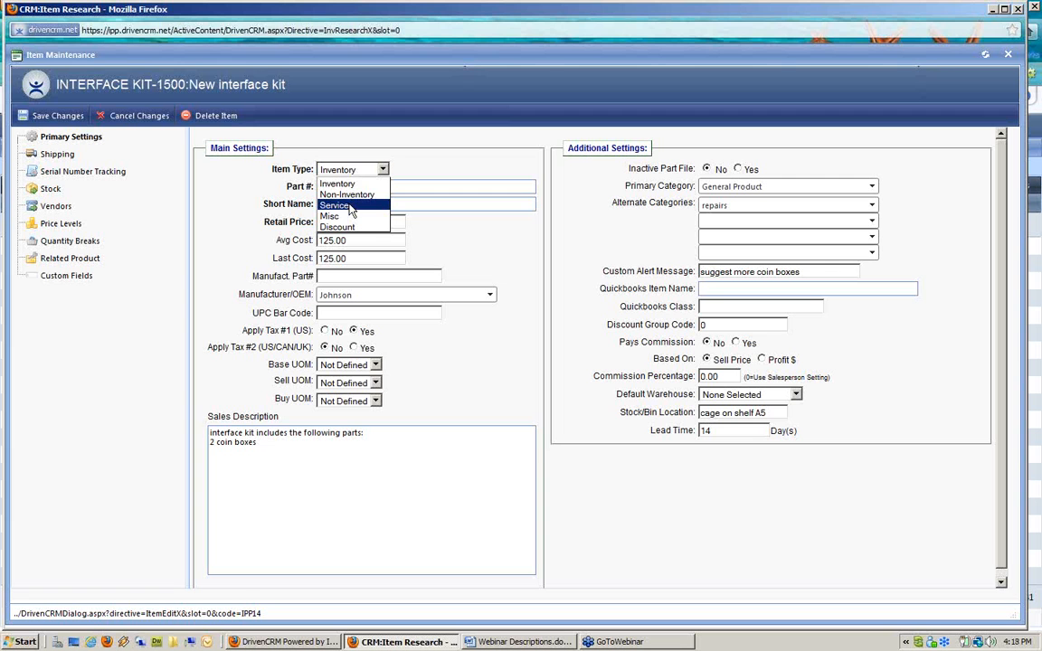
{"action": "left_click", "coordinate": [319, 184]}
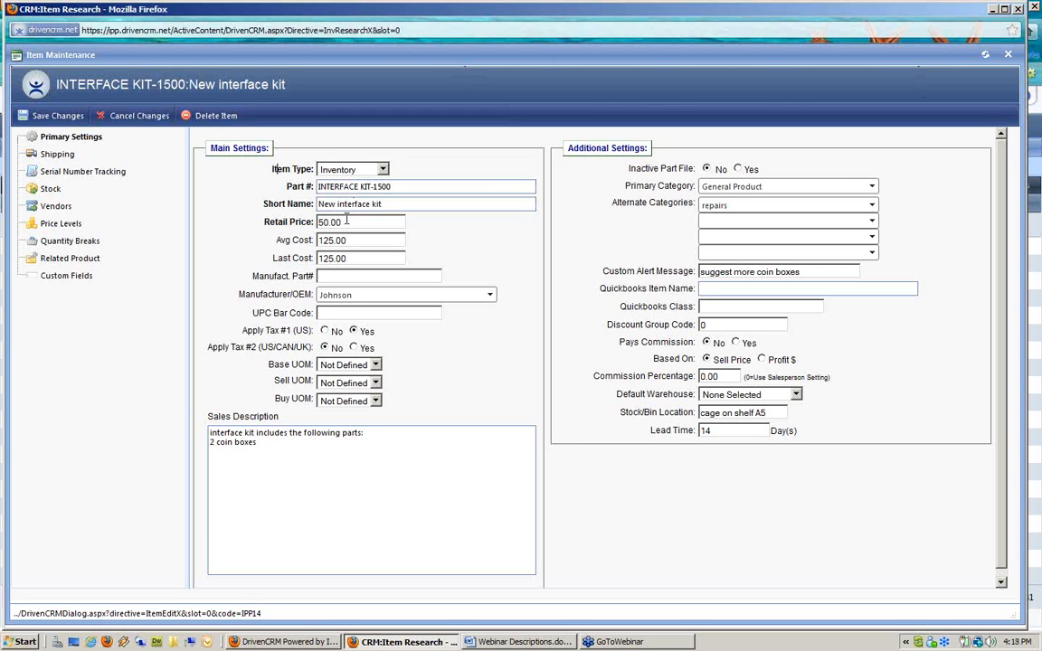
Examine the part number and short name in the interface kit's main settings.
{"action": "left_click_drag", "start_coordinate": [387, 205], "coordinate": [295, 199]}
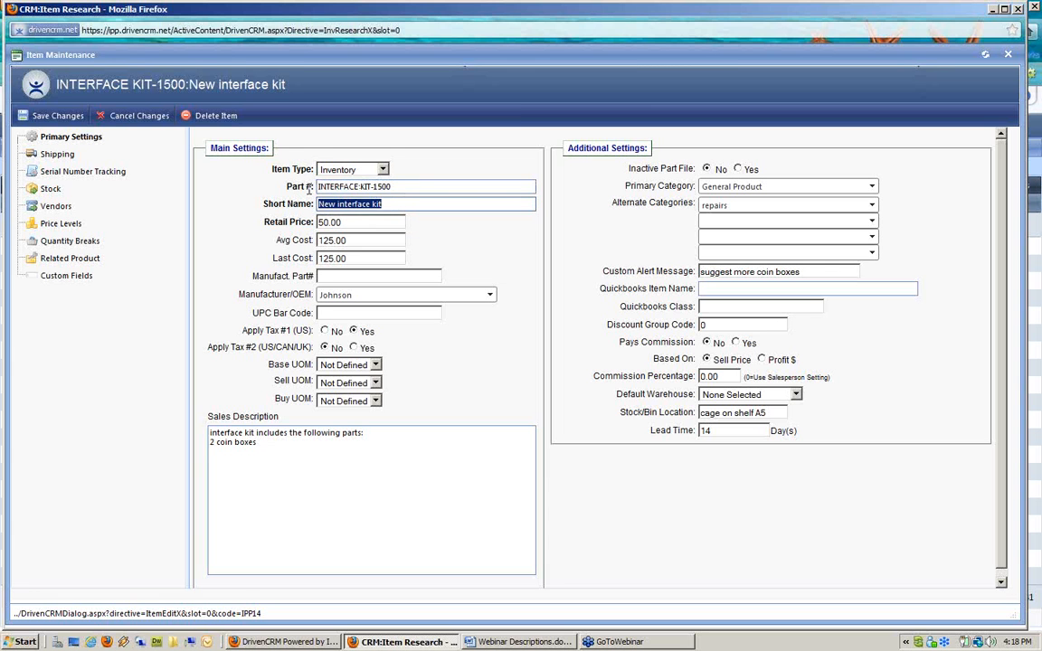
{"action": "left_click", "coordinate": [288, 189]}
{"action": "left_click_drag", "start_coordinate": [392, 187], "coordinate": [297, 181]}
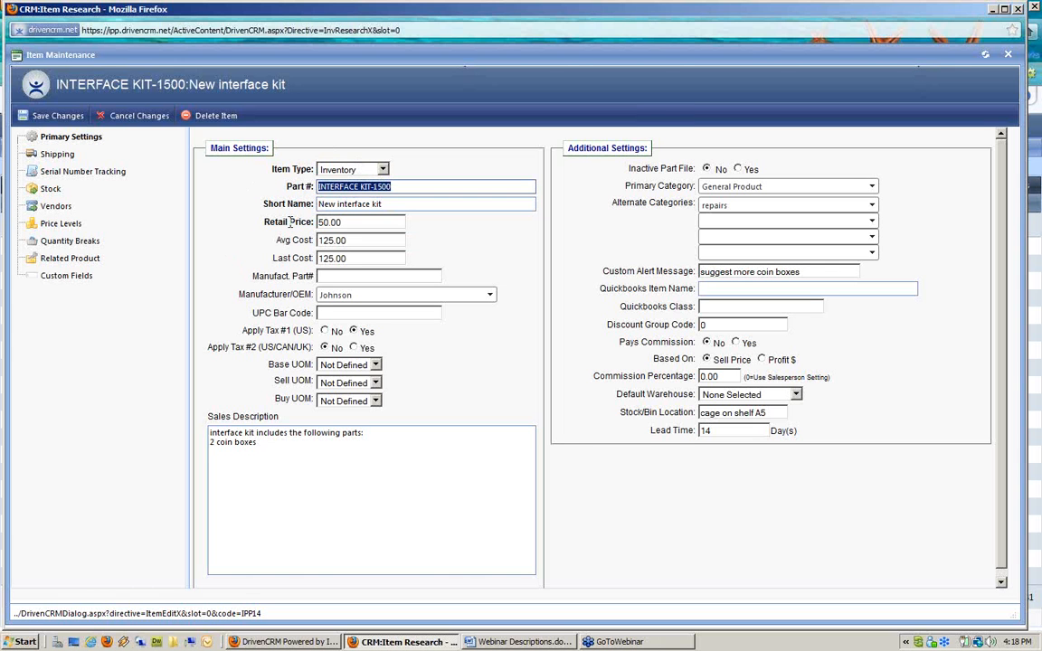
{"action": "left_click", "coordinate": [410, 192]}
{"action": "left_click_drag", "start_coordinate": [409, 189], "coordinate": [268, 186]}
{"action": "left_click", "coordinate": [399, 205]}
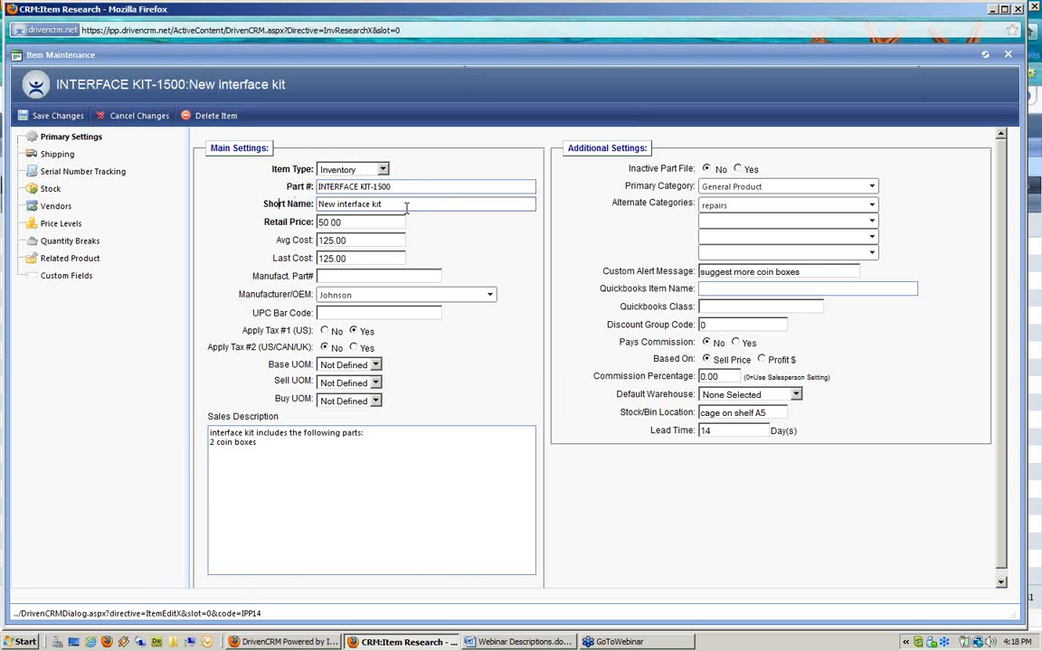
{"action": "left_click_drag", "start_coordinate": [403, 206], "coordinate": [255, 194]}
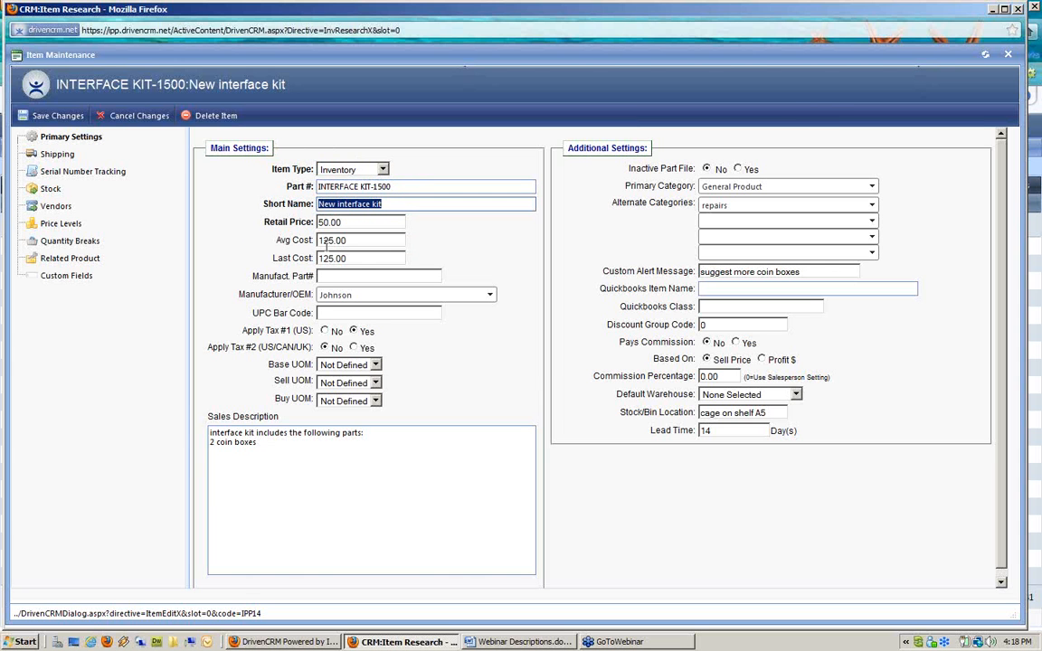
Examine the interface kit's sales description and its retail price, average cost and last cost fields.
{"action": "left_click_drag", "start_coordinate": [210, 419], "coordinate": [294, 433]}
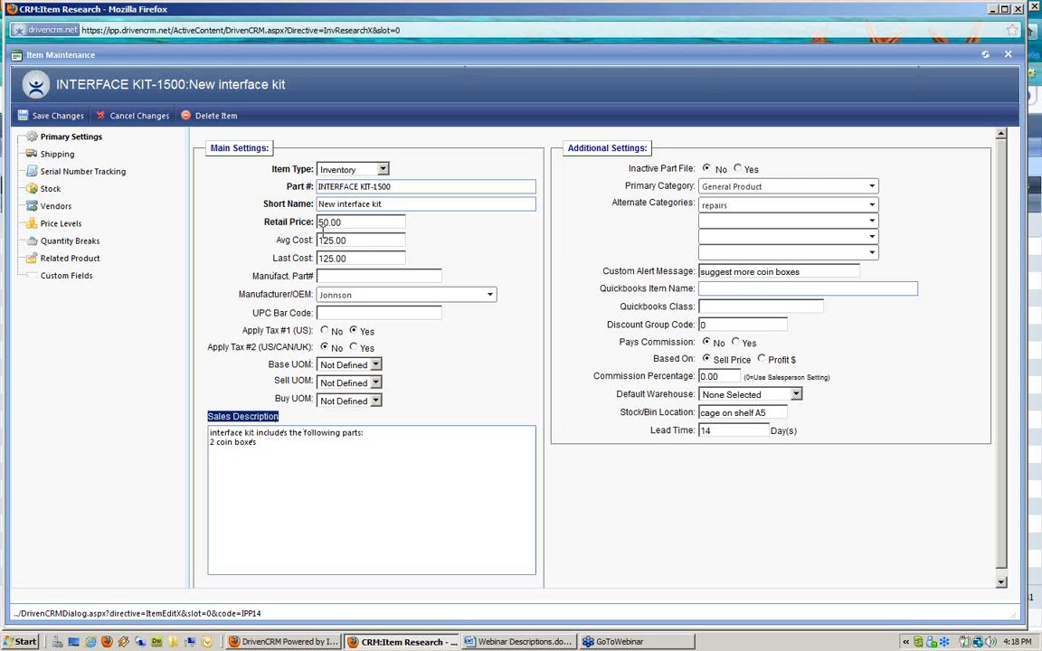
{"action": "left_click", "coordinate": [320, 441]}
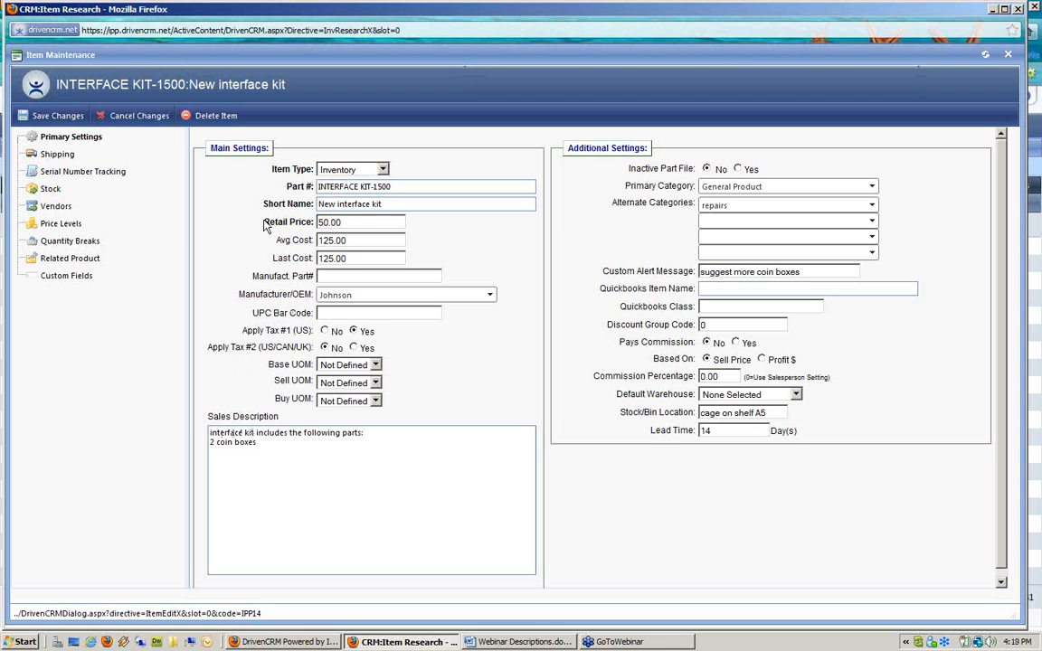
{"action": "left_click_drag", "start_coordinate": [265, 224], "coordinate": [343, 221]}
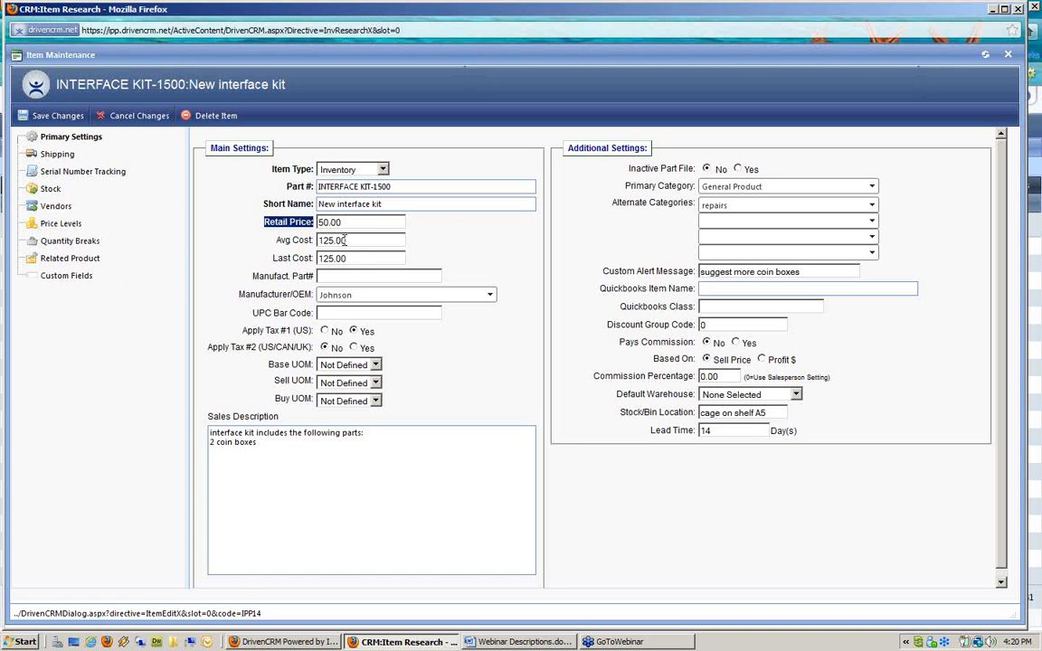
{"action": "left_click", "coordinate": [295, 249]}
{"action": "left_click_drag", "start_coordinate": [285, 240], "coordinate": [320, 261]}
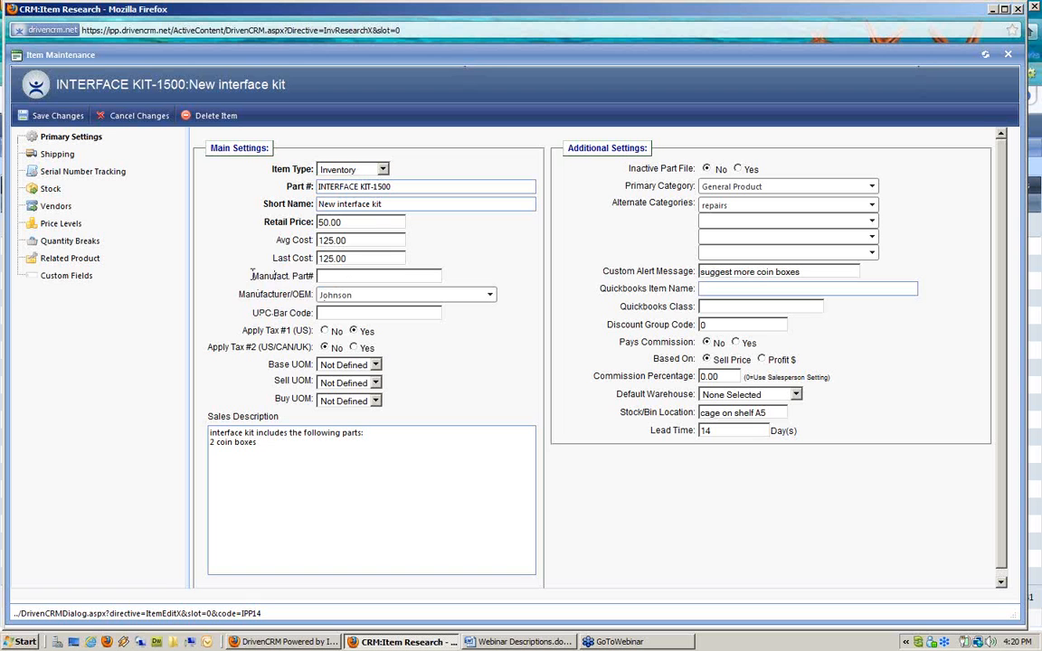
Review the interface kit's manufacturer part number field and manufacturer choices, keeping Johnson as the manufacturer/OEM.
{"action": "left_click_drag", "start_coordinate": [252, 276], "coordinate": [318, 277]}
{"action": "left_click_drag", "start_coordinate": [250, 295], "coordinate": [318, 302]}
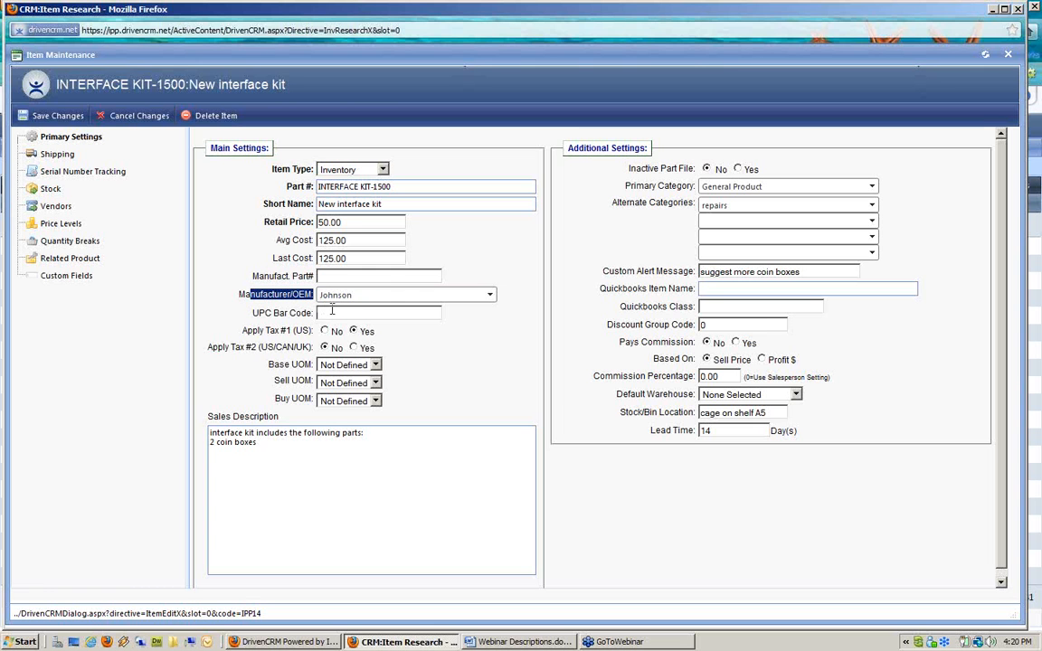
{"action": "left_click", "coordinate": [369, 298]}
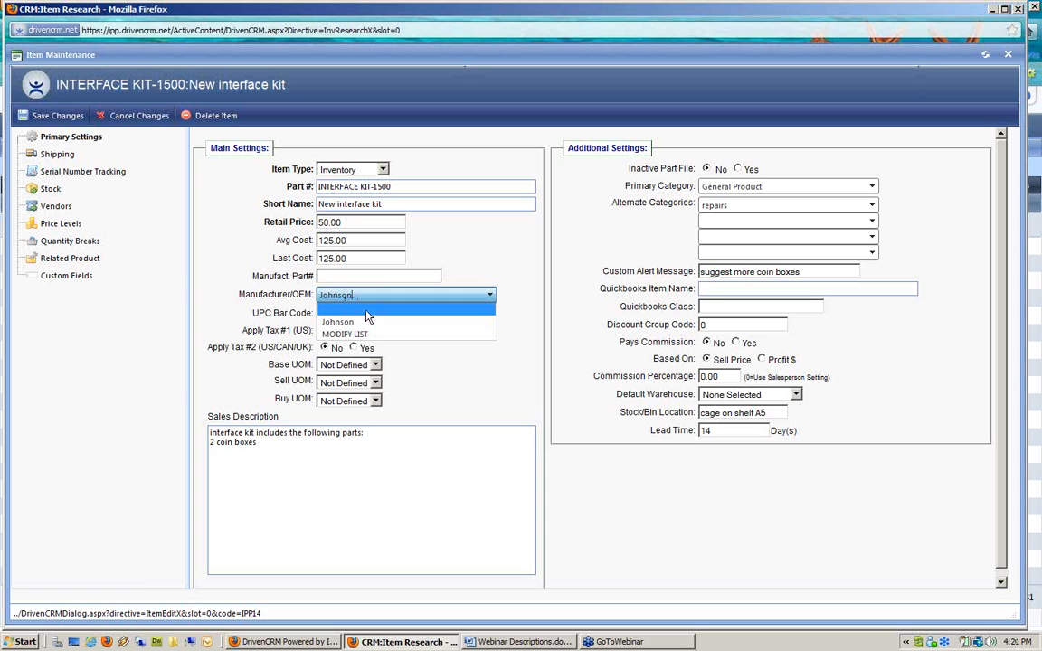
{"action": "left_click", "coordinate": [353, 322]}
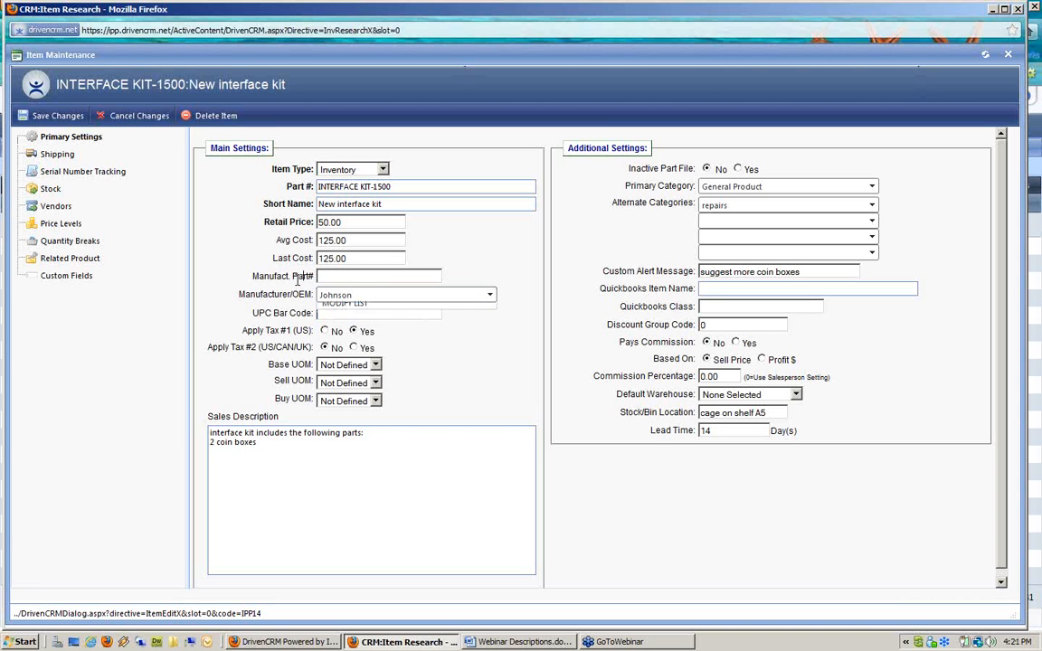
{"action": "left_click_drag", "start_coordinate": [253, 276], "coordinate": [316, 276]}
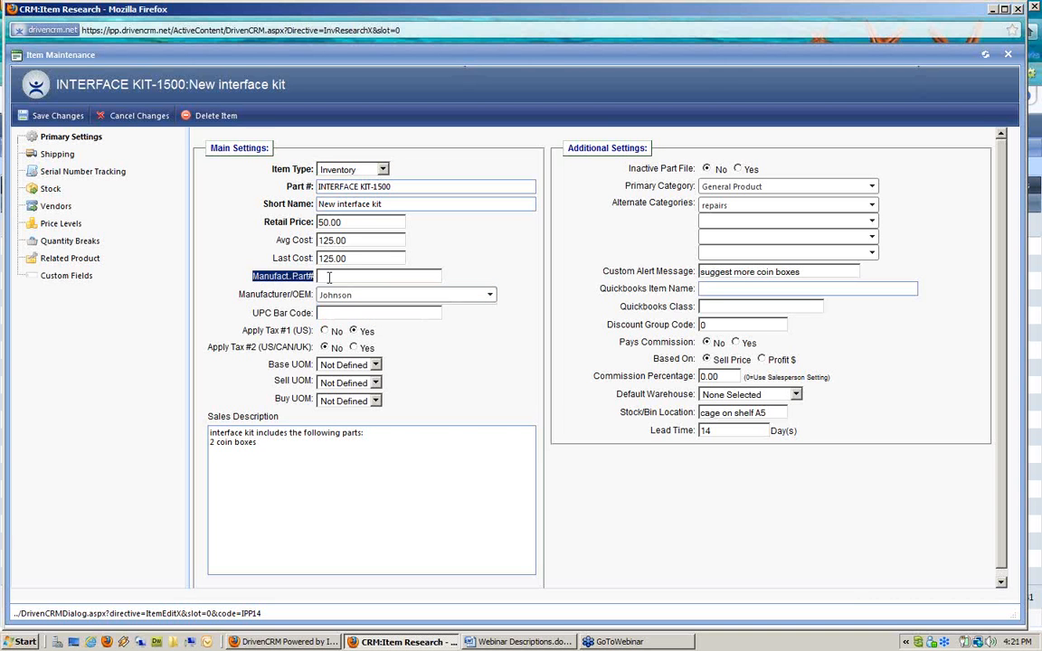
{"action": "left_click", "coordinate": [330, 278]}
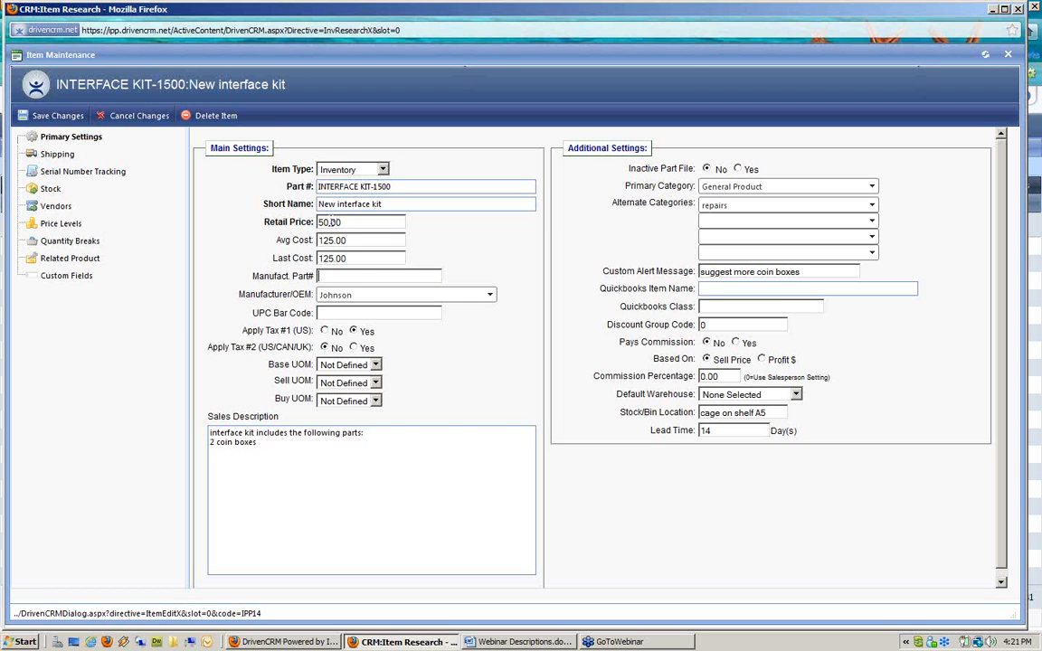
Examine the interface kit's part number, manufacturer part number and UPC bar code fields in the main settings.
{"action": "left_click_drag", "start_coordinate": [287, 187], "coordinate": [311, 188]}
{"action": "left_click_drag", "start_coordinate": [257, 275], "coordinate": [315, 282]}
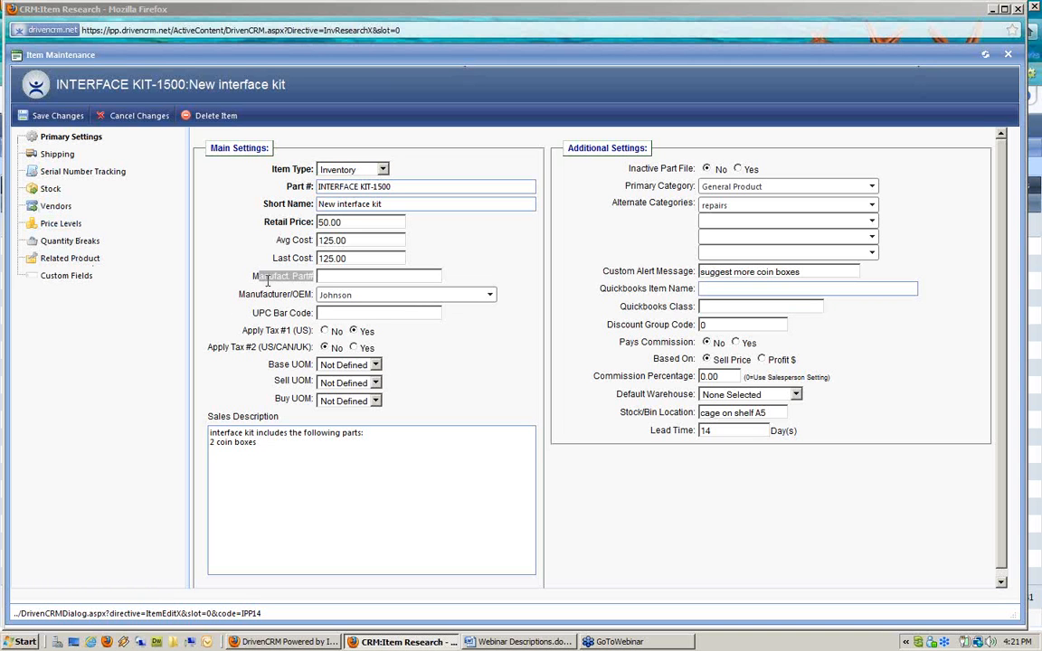
{"action": "left_click", "coordinate": [287, 184]}
{"action": "left_click_drag", "start_coordinate": [288, 186], "coordinate": [395, 187]}
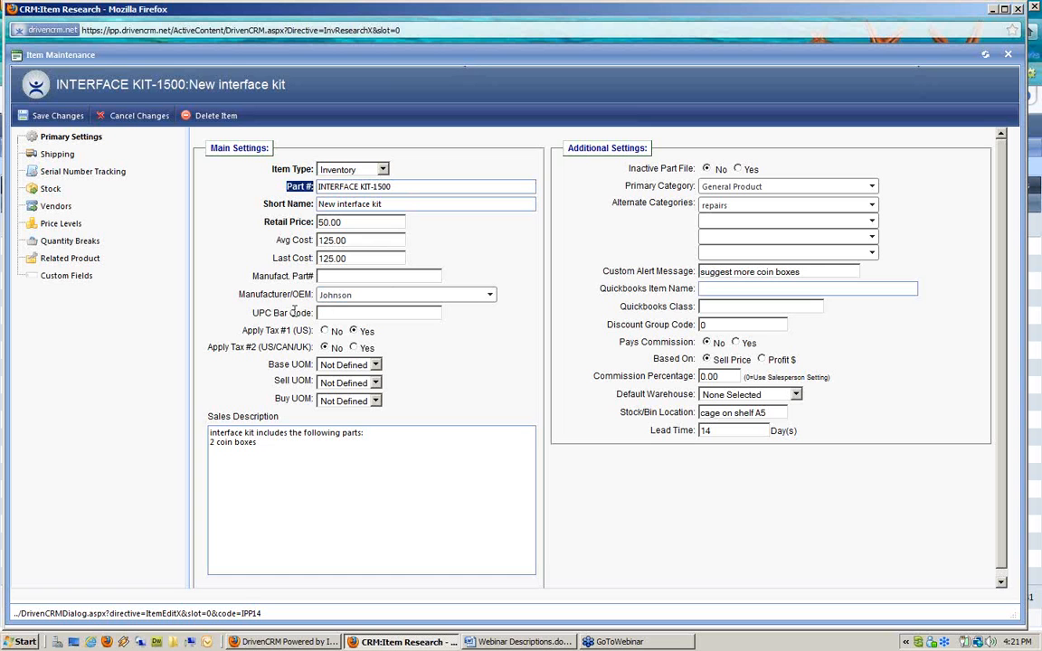
{"action": "left_click_drag", "start_coordinate": [258, 312], "coordinate": [318, 315]}
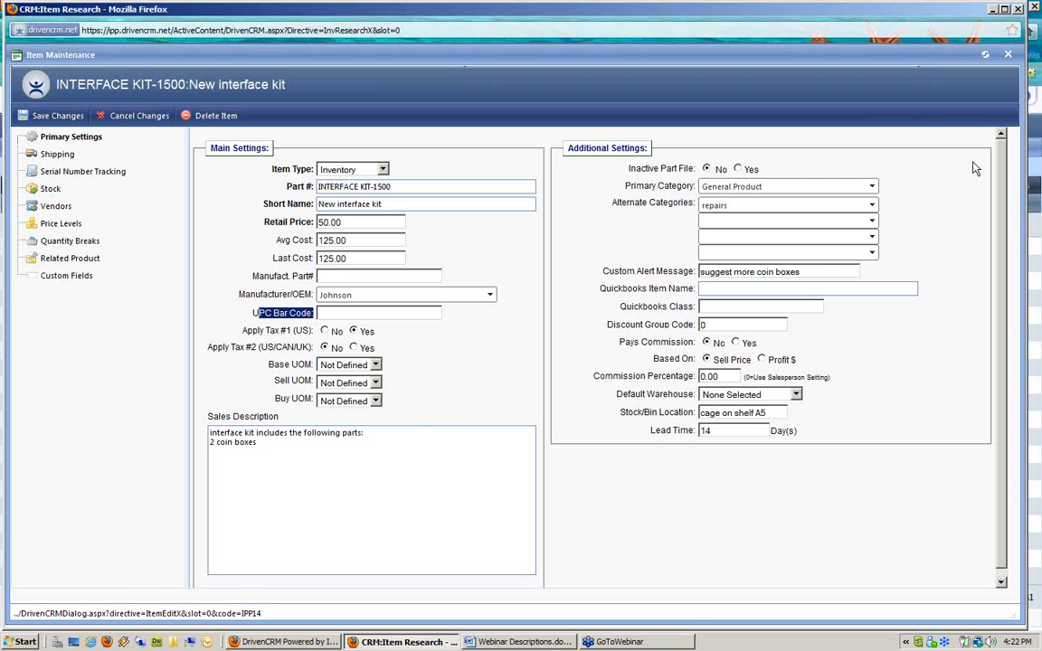
{"action": "left_click", "coordinate": [253, 312]}
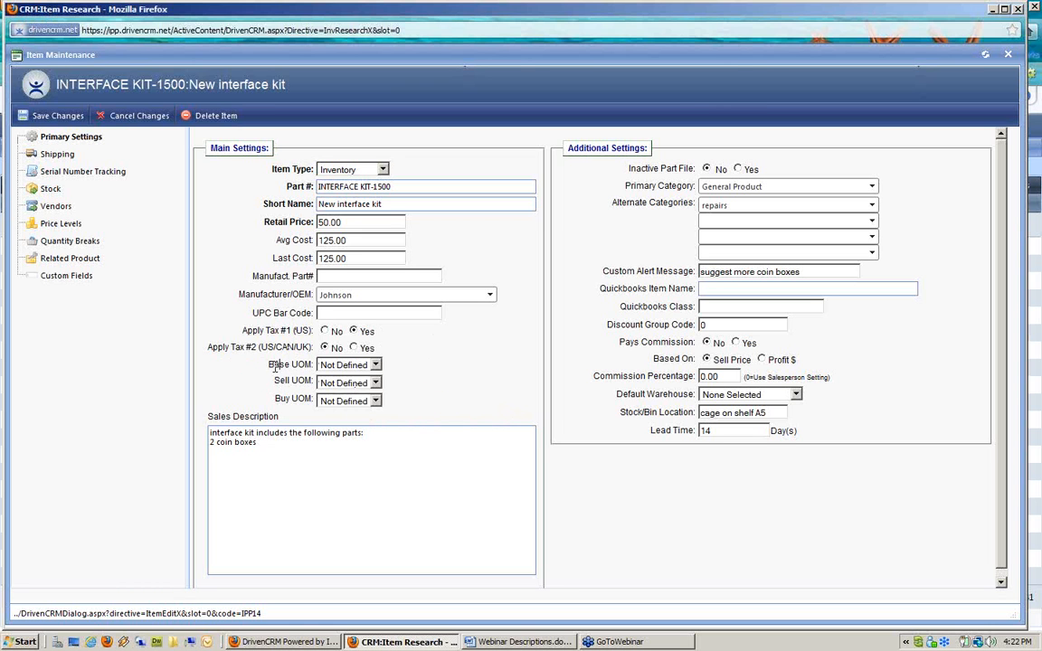
Set the interface kit's buy unit of measure to Cable Roll and its sell unit of measure to Each.
{"action": "left_click_drag", "start_coordinate": [270, 365], "coordinate": [312, 399]}
{"action": "left_click", "coordinate": [360, 364]}
{"action": "left_click", "coordinate": [462, 366]}
{"action": "left_click", "coordinate": [375, 400]}
{"action": "left_click", "coordinate": [362, 426]}
{"action": "left_click", "coordinate": [356, 385]}
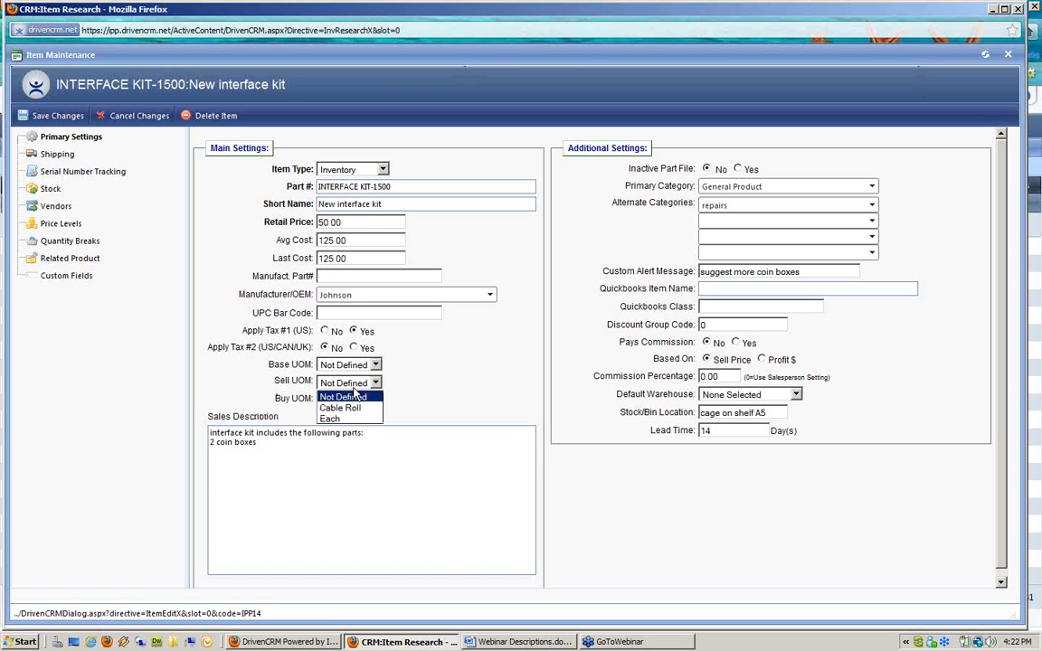
{"action": "left_click", "coordinate": [350, 420]}
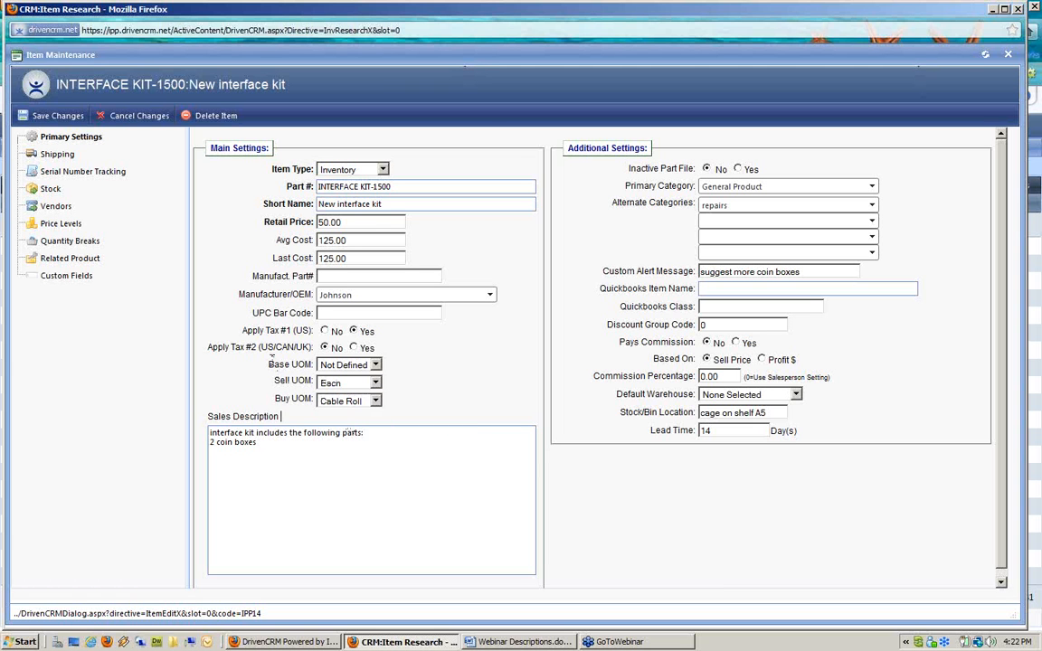
Set the base unit of measure to Each and compare it with the buy unit of measure.
{"action": "left_click_drag", "start_coordinate": [269, 365], "coordinate": [360, 374]}
{"action": "left_click", "coordinate": [344, 367]}
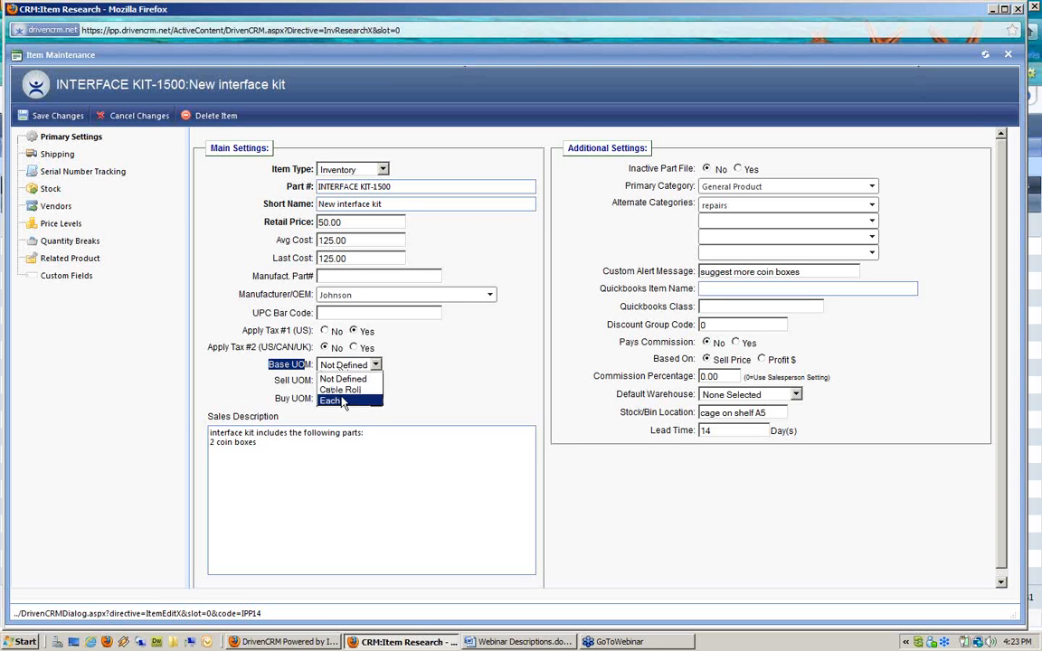
{"action": "left_click", "coordinate": [342, 405]}
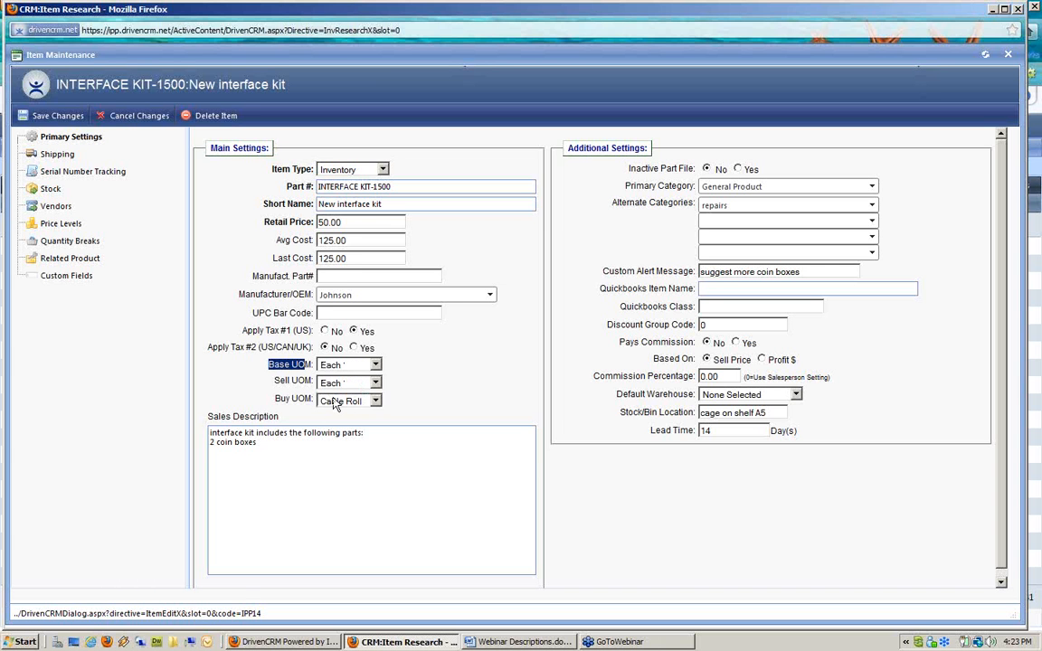
{"action": "left_click", "coordinate": [472, 382]}
{"action": "left_click_drag", "start_coordinate": [274, 399], "coordinate": [306, 398]}
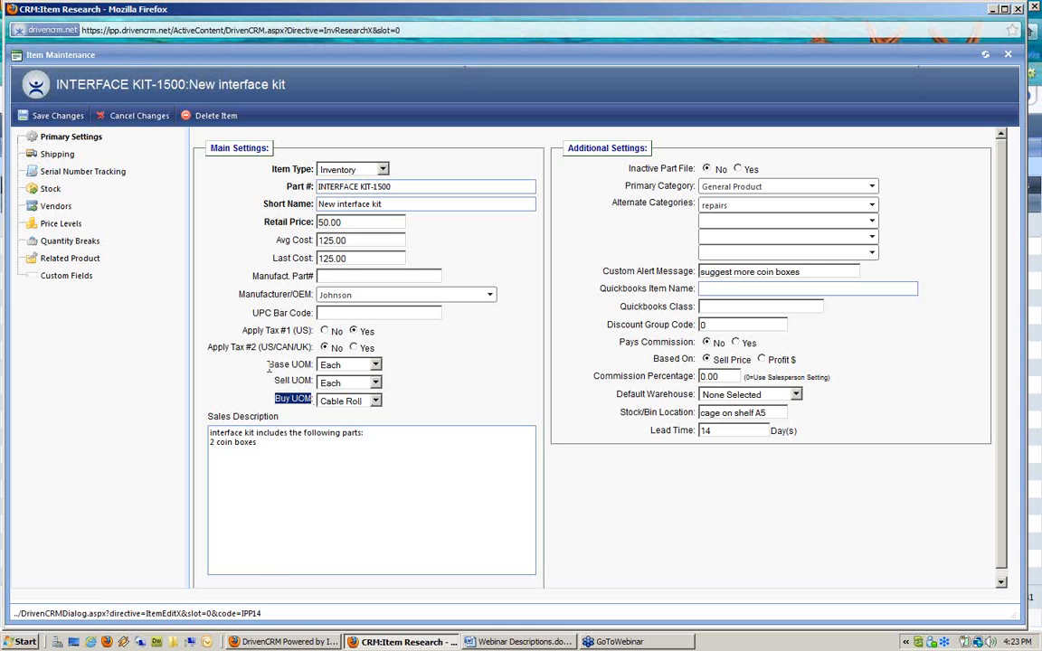
{"action": "left_click_drag", "start_coordinate": [268, 365], "coordinate": [307, 366]}
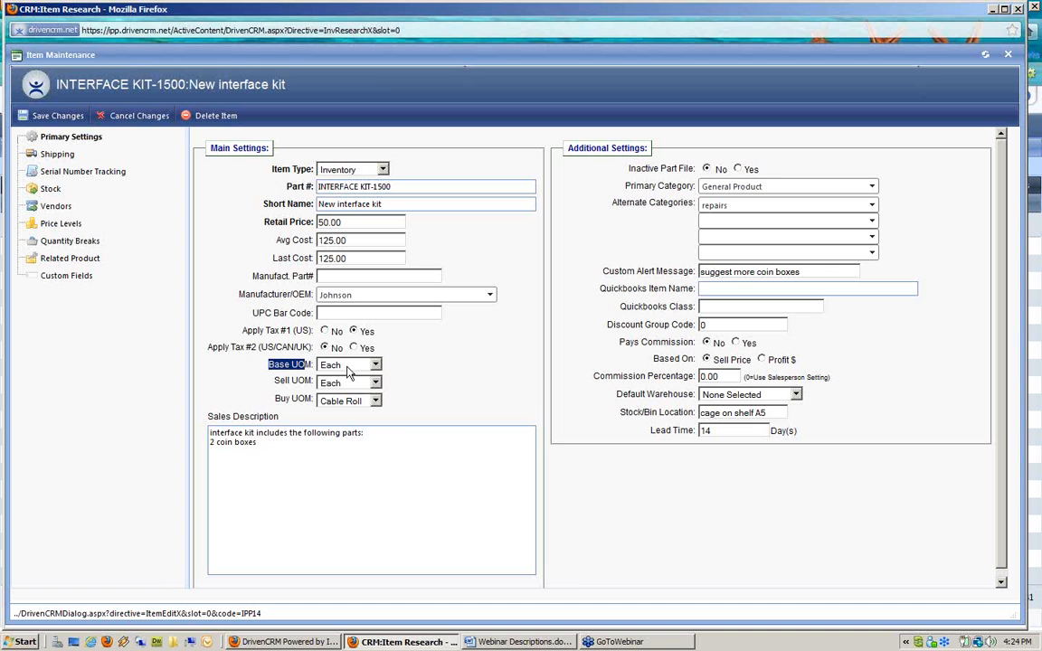
Reset the interface kit's base, sell and buy units of measure to Not Defined.
{"action": "left_click", "coordinate": [418, 395]}
{"action": "left_click", "coordinate": [375, 401]}
{"action": "left_click", "coordinate": [349, 415]}
{"action": "left_click", "coordinate": [367, 404]}
{"action": "left_click", "coordinate": [362, 398]}
{"action": "left_click", "coordinate": [358, 366]}
{"action": "left_click", "coordinate": [361, 380]}
Review the inactive part setting and the primary and alternate category choices, keeping General Product as primary and repairs as alternate.
{"action": "left_click_drag", "start_coordinate": [629, 167], "coordinate": [727, 168]}
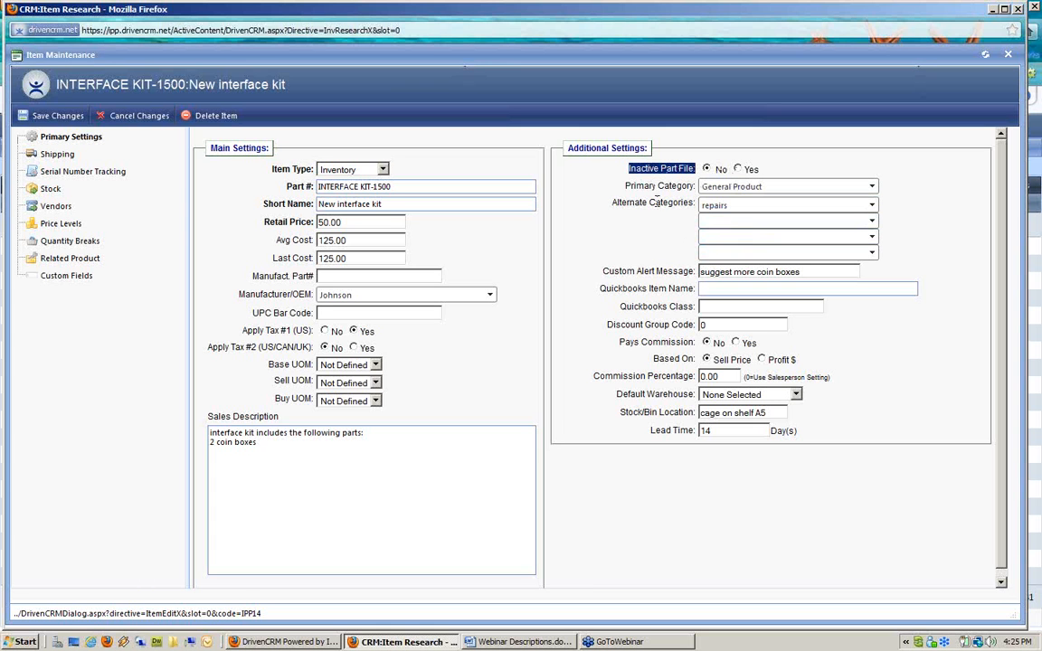
{"action": "left_click_drag", "start_coordinate": [630, 187], "coordinate": [685, 187]}
{"action": "left_click_drag", "start_coordinate": [627, 203], "coordinate": [690, 205]}
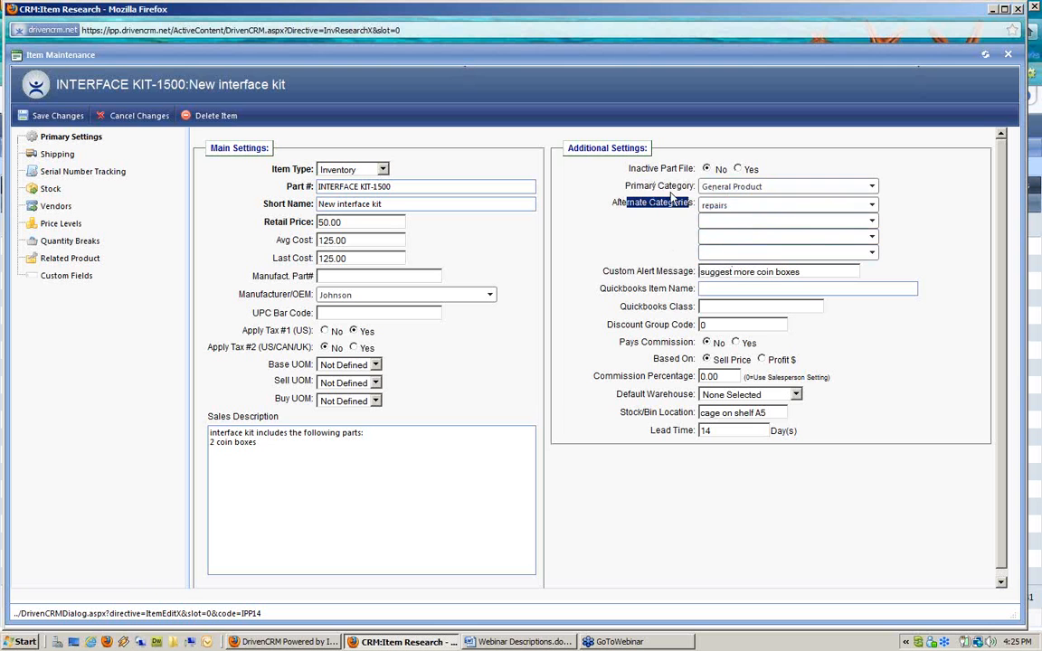
{"action": "left_click", "coordinate": [740, 188]}
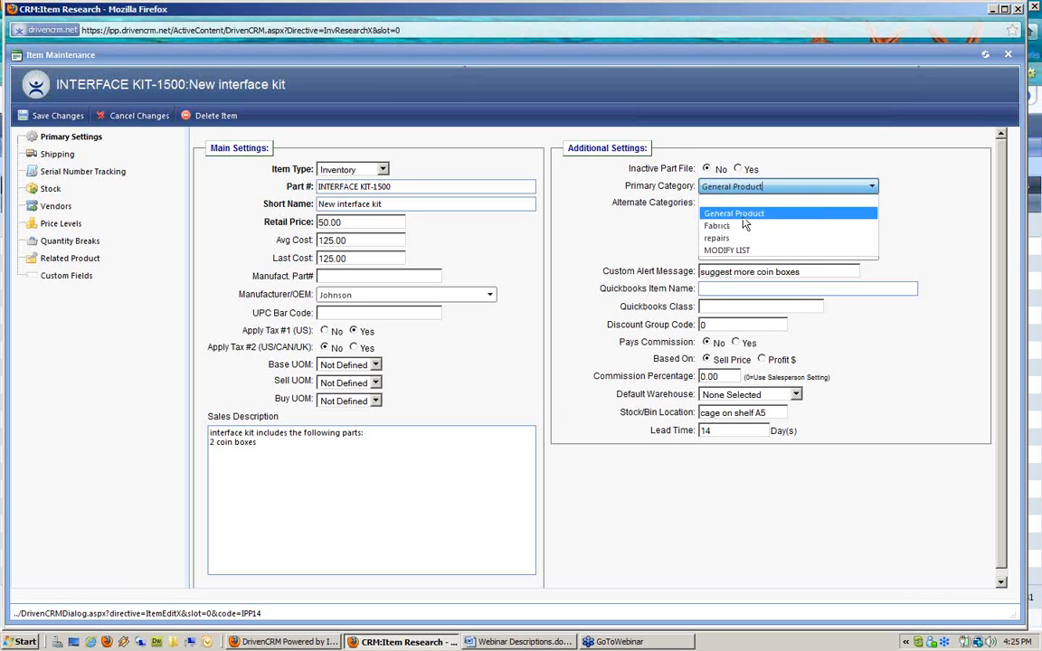
{"action": "left_click", "coordinate": [744, 217]}
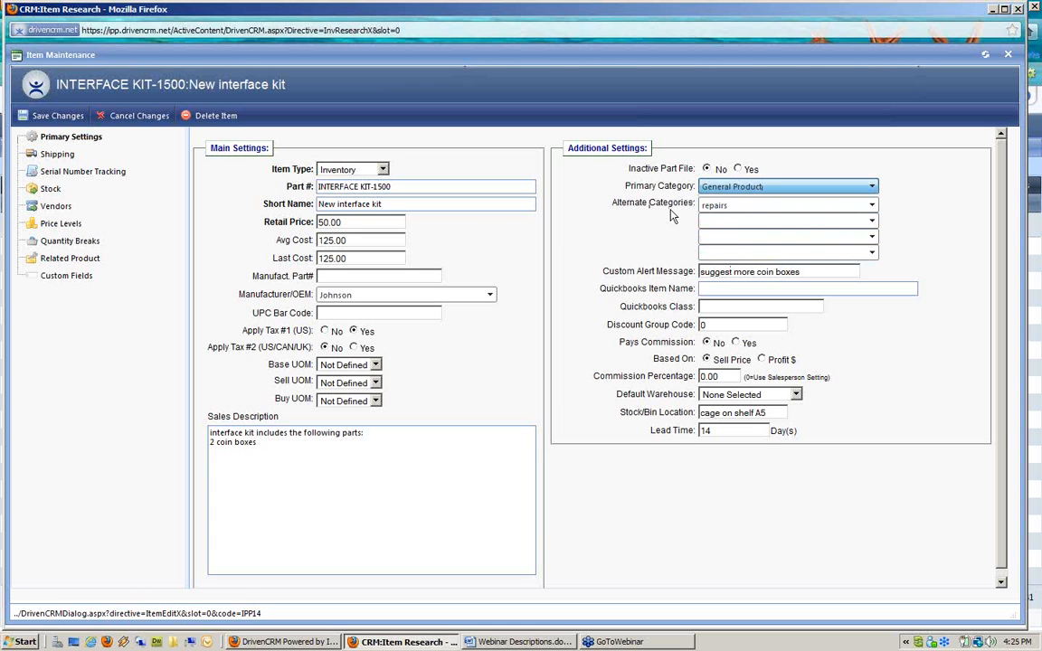
{"action": "left_click", "coordinate": [755, 207]}
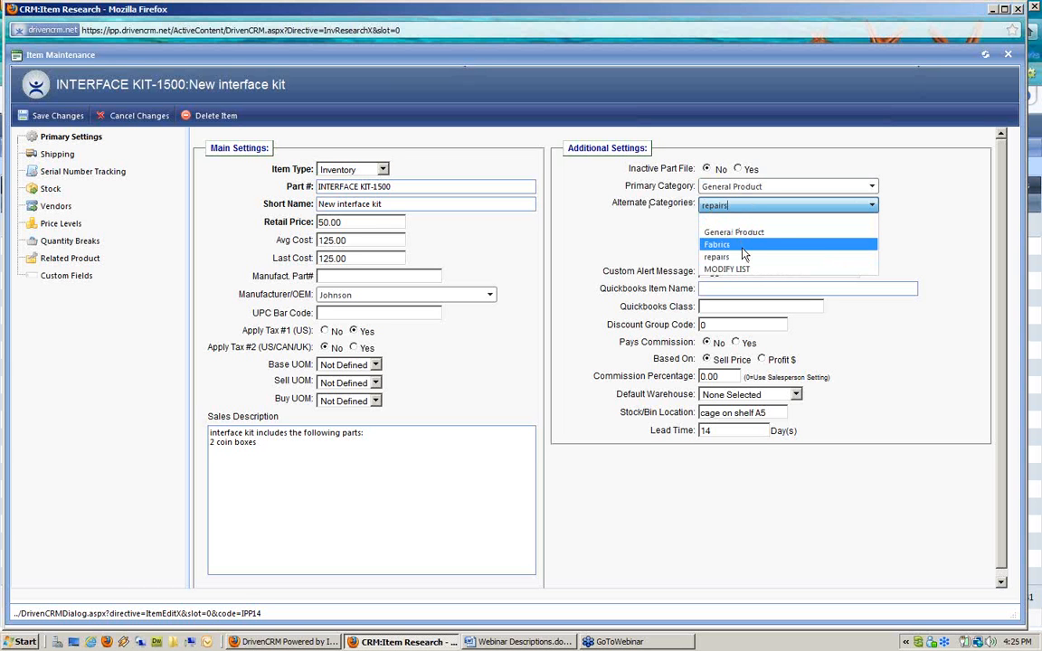
{"action": "left_click", "coordinate": [657, 231]}
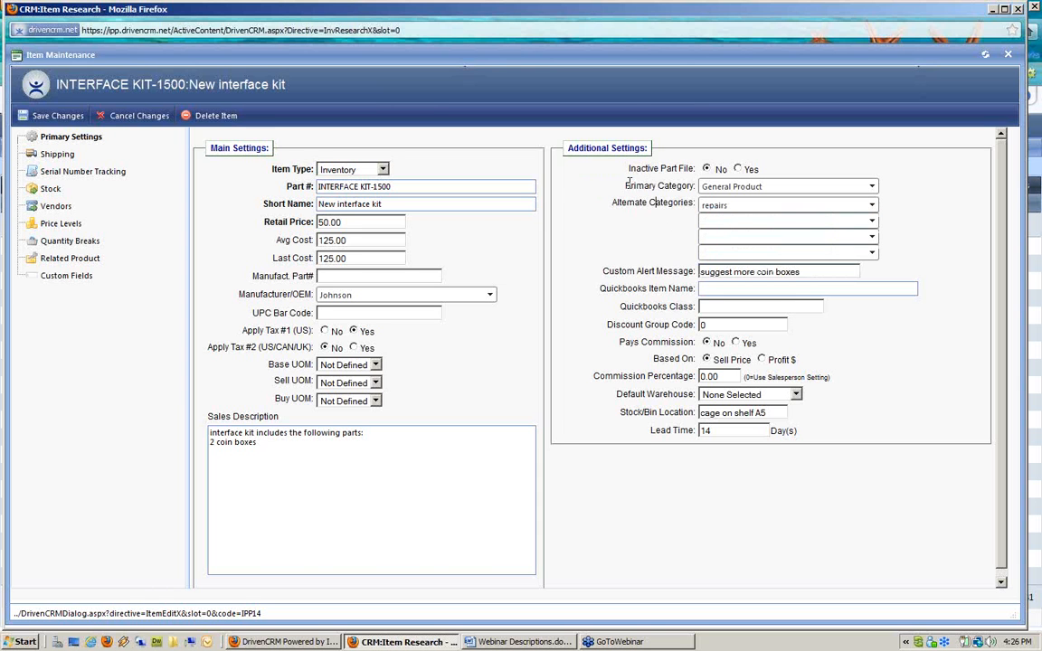
{"action": "left_click_drag", "start_coordinate": [567, 177], "coordinate": [698, 195]}
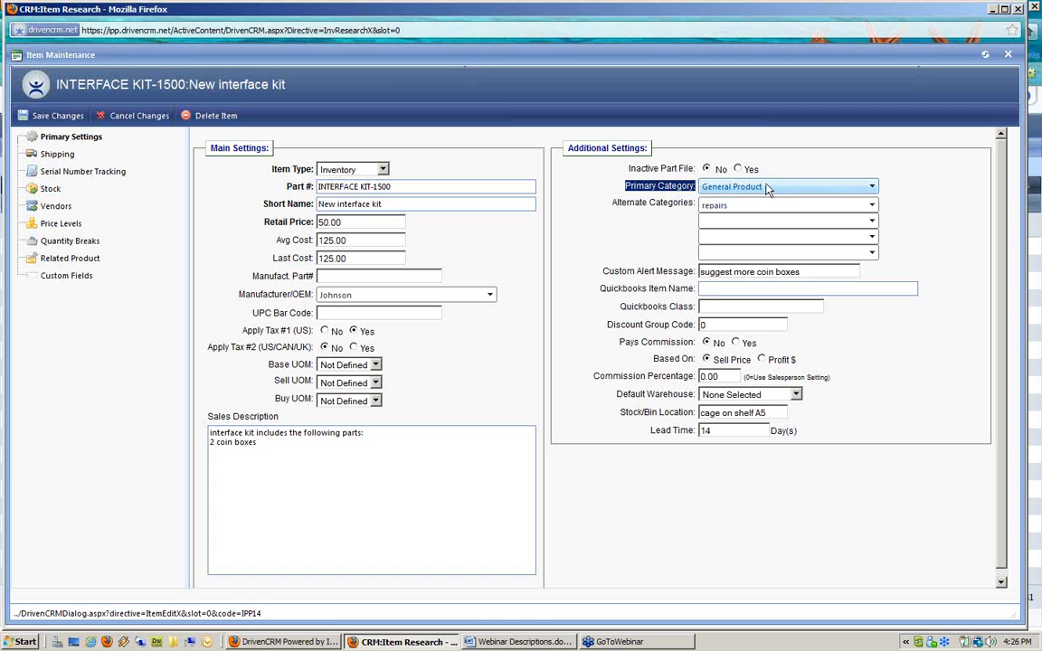
Set the interface kit's QuickBooks item name to Hardware:interfacekit-1500.
{"action": "left_click", "coordinate": [677, 289]}
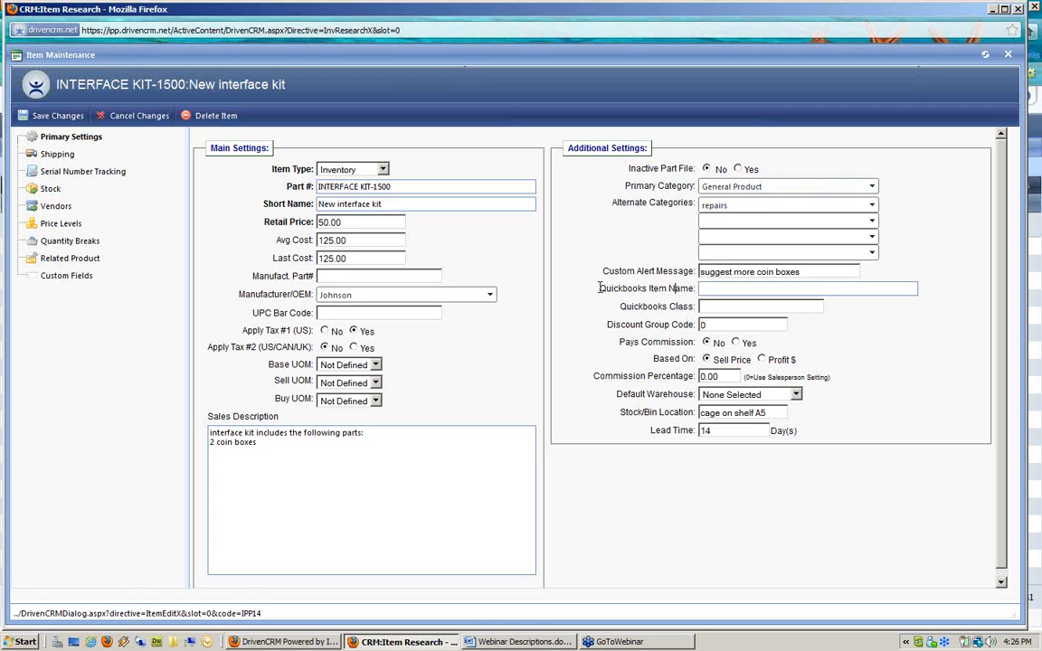
{"action": "left_click_drag", "start_coordinate": [600, 289], "coordinate": [689, 289]}
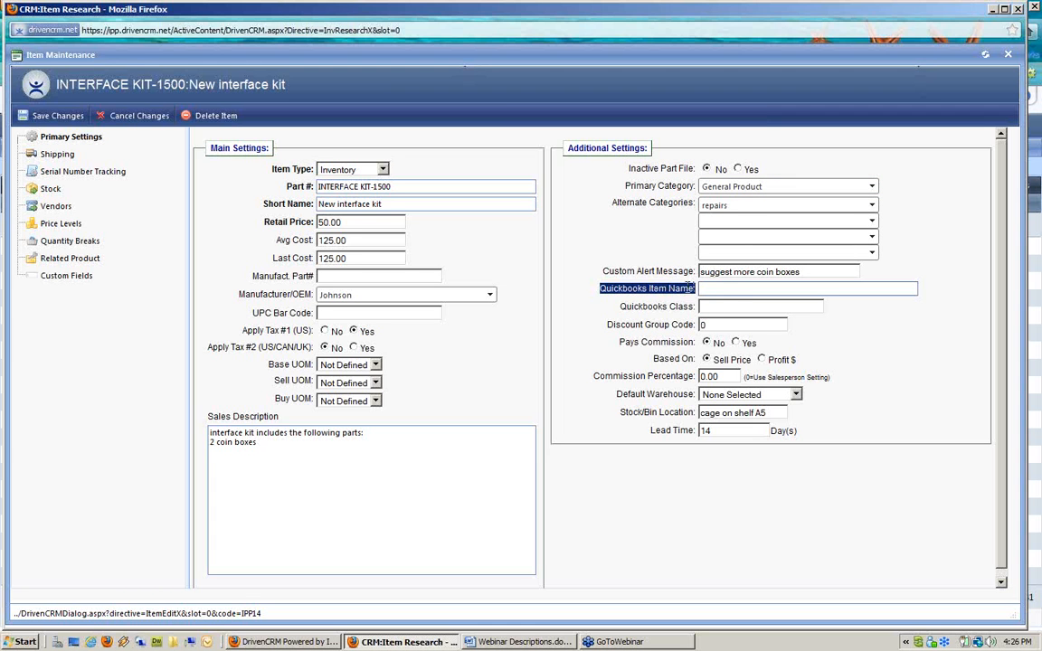
{"action": "left_click", "coordinate": [719, 289]}
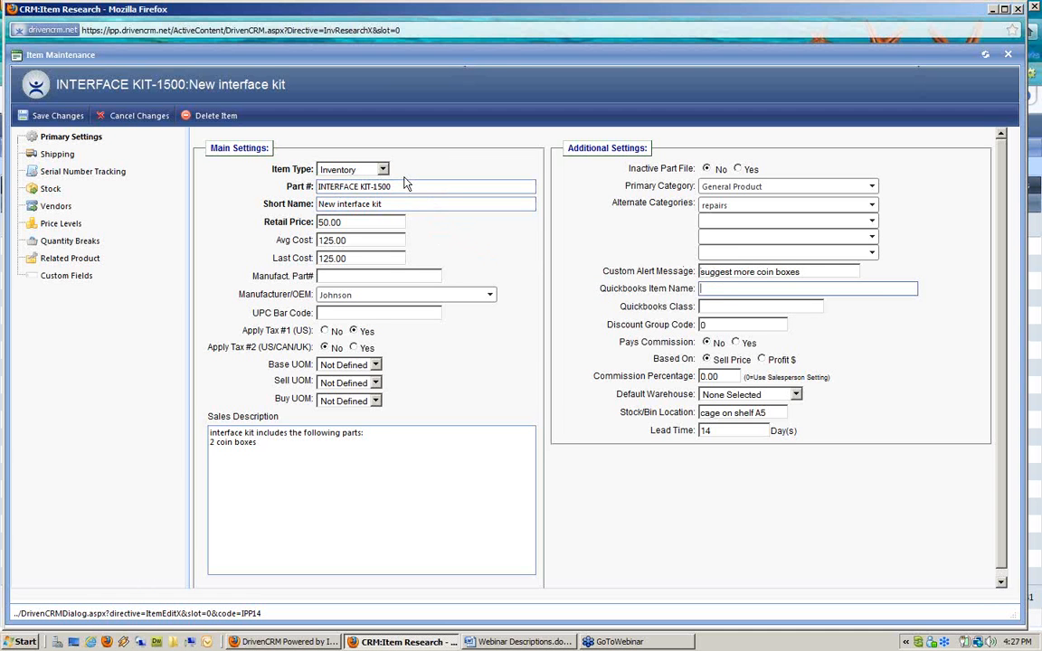
{"action": "type", "text": "Harde"}
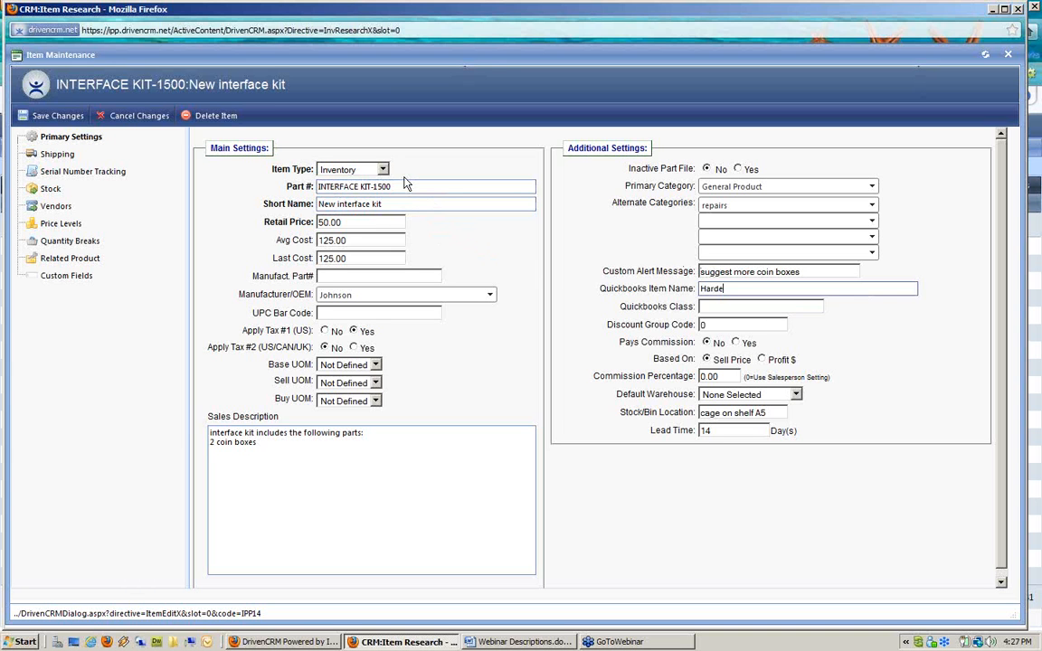
{"action": "key", "text": "BackSpace"}
{"action": "type", "text": "ware:"}
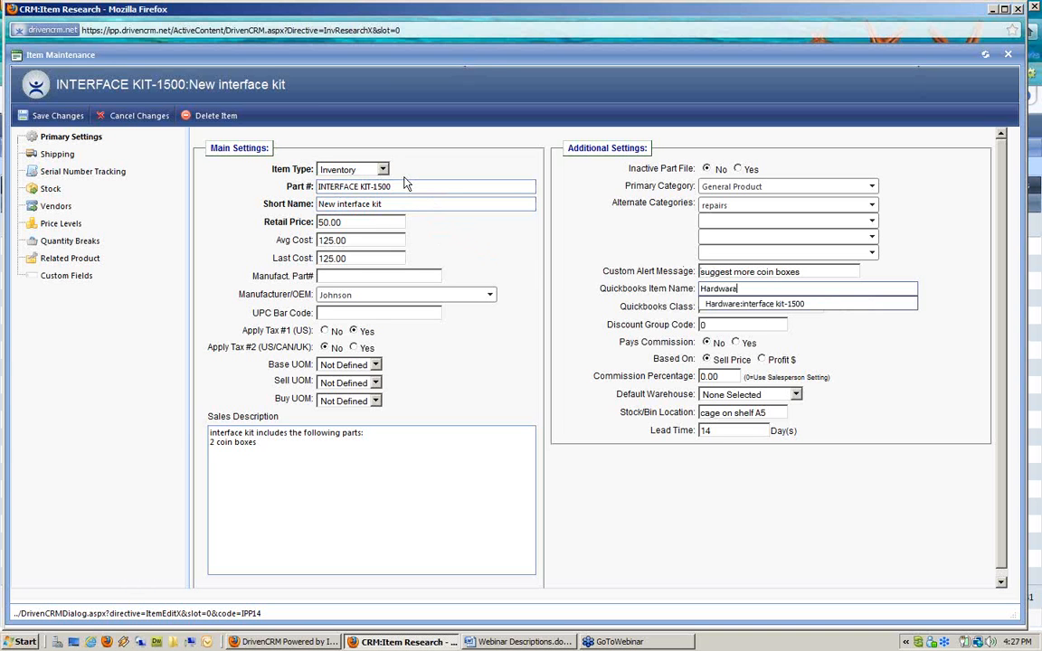
{"action": "type", "text": "interfacekit-1500"}
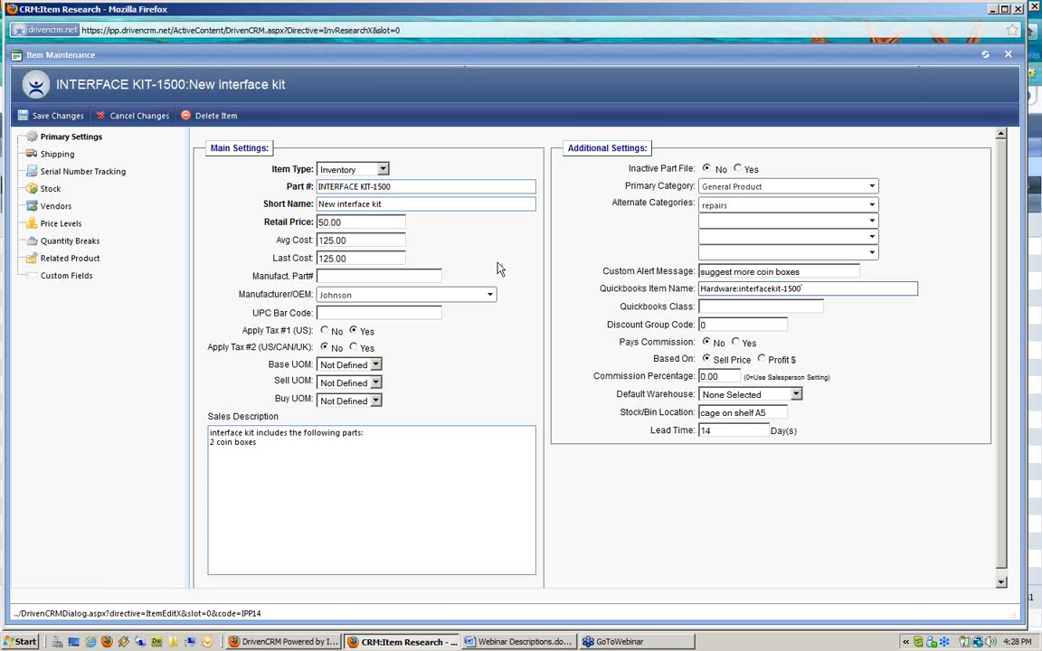
Compare the part number with the QuickBooks item name and examine the QuickBooks class field.
{"action": "left_click_drag", "start_coordinate": [398, 187], "coordinate": [260, 181]}
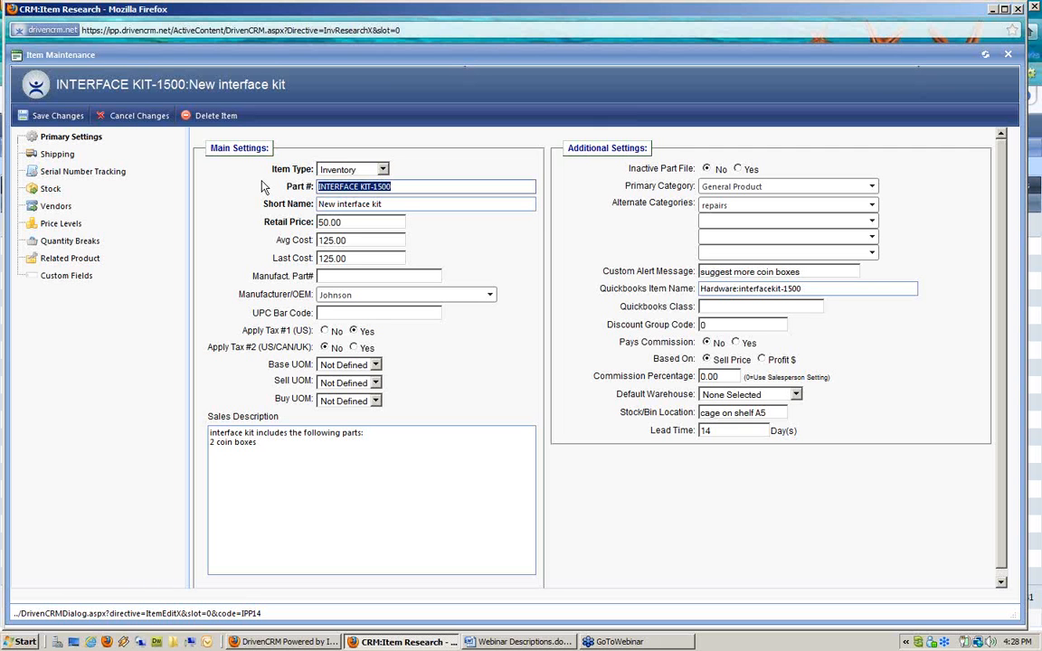
{"action": "left_click_drag", "start_coordinate": [613, 288], "coordinate": [771, 288]}
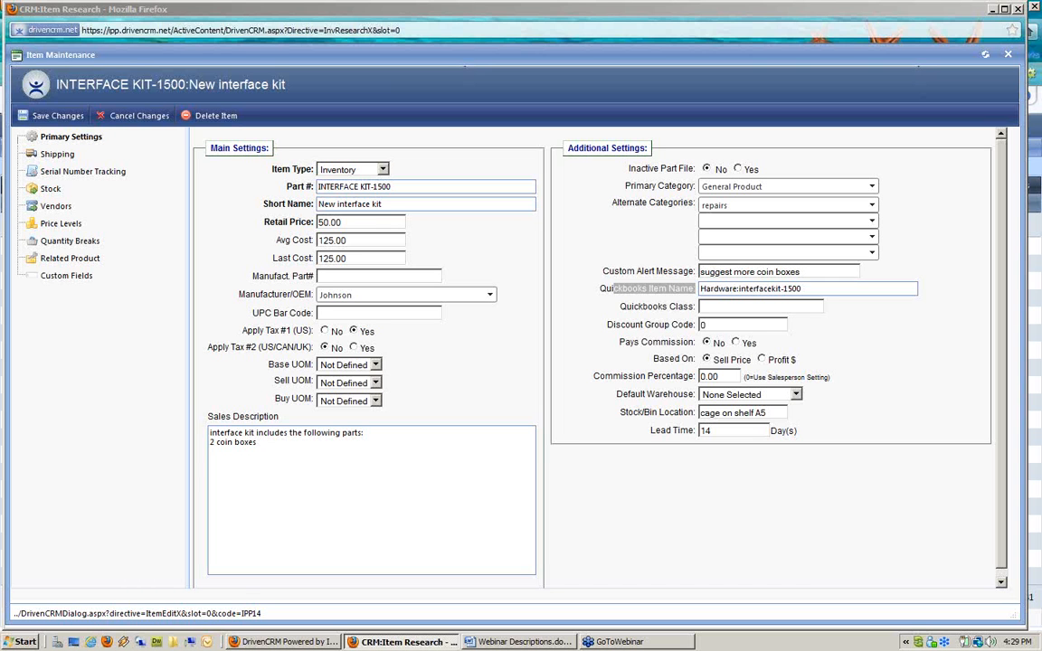
{"action": "left_click", "coordinate": [649, 307]}
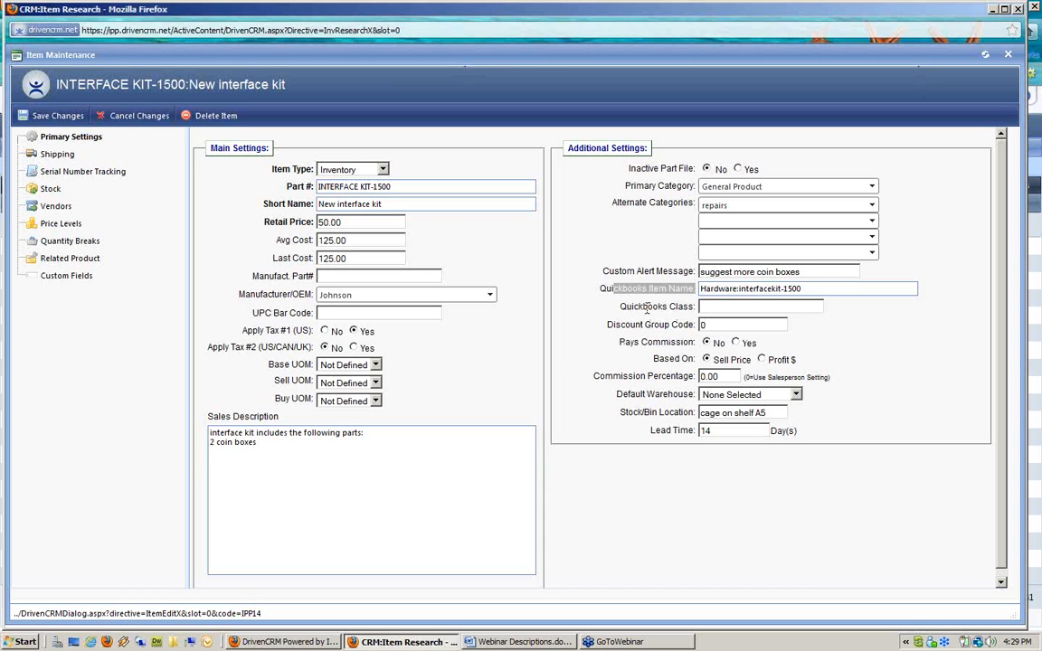
{"action": "left_click_drag", "start_coordinate": [620, 306], "coordinate": [695, 307]}
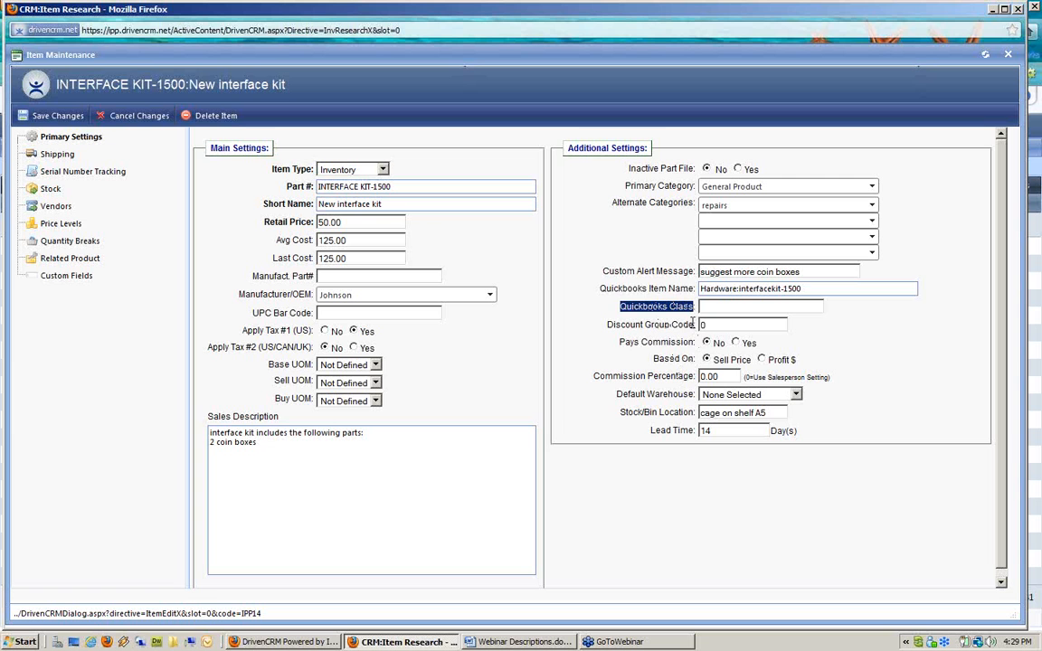
Review the discount group code alongside the retail price, enter 7 as a trial code, and clear the code field.
{"action": "left_click", "coordinate": [689, 324]}
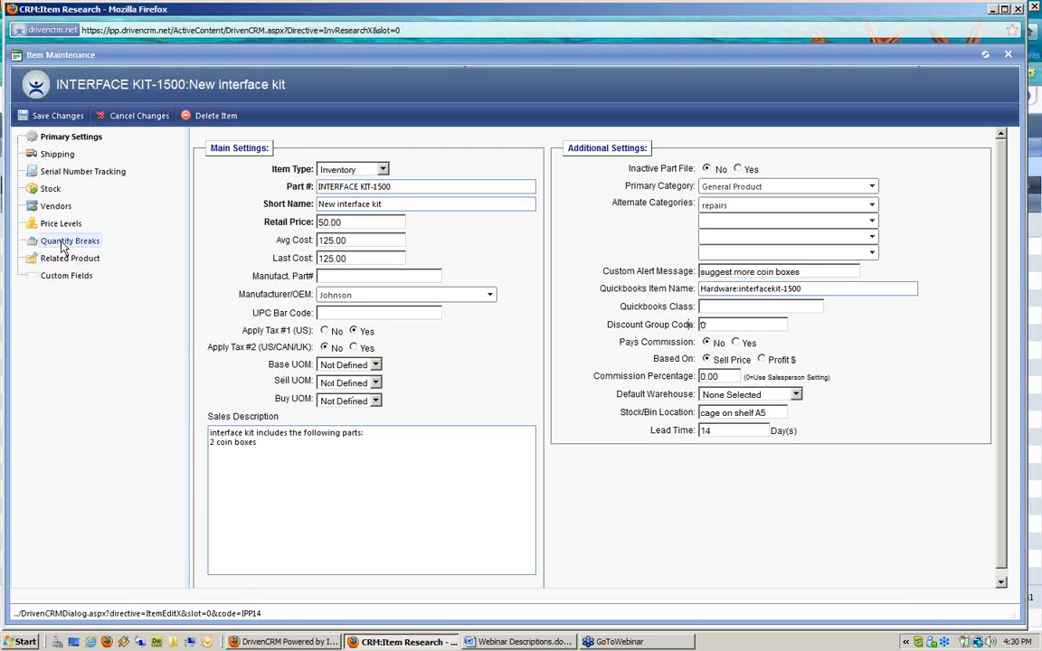
{"action": "left_click_drag", "start_coordinate": [363, 224], "coordinate": [274, 210]}
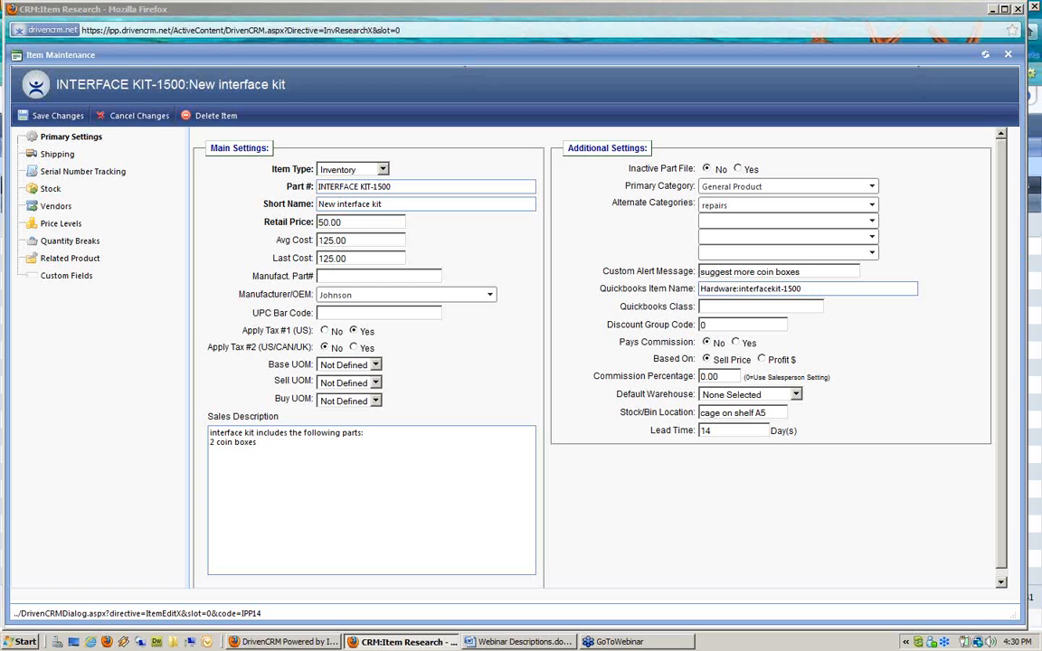
{"action": "left_click", "coordinate": [479, 400]}
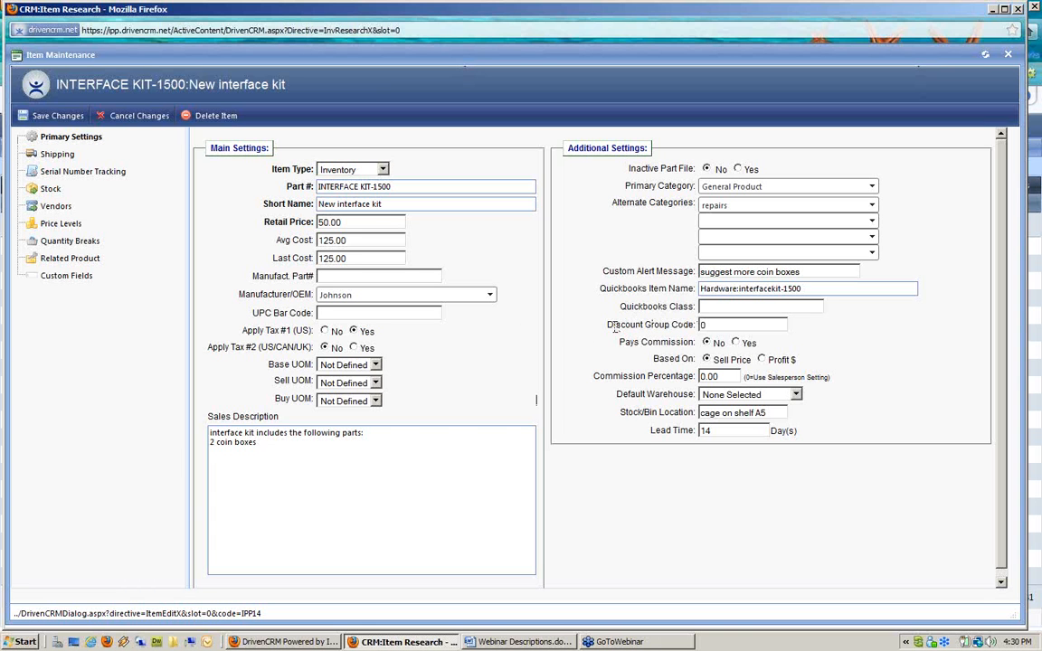
{"action": "left_click_drag", "start_coordinate": [613, 323], "coordinate": [690, 330]}
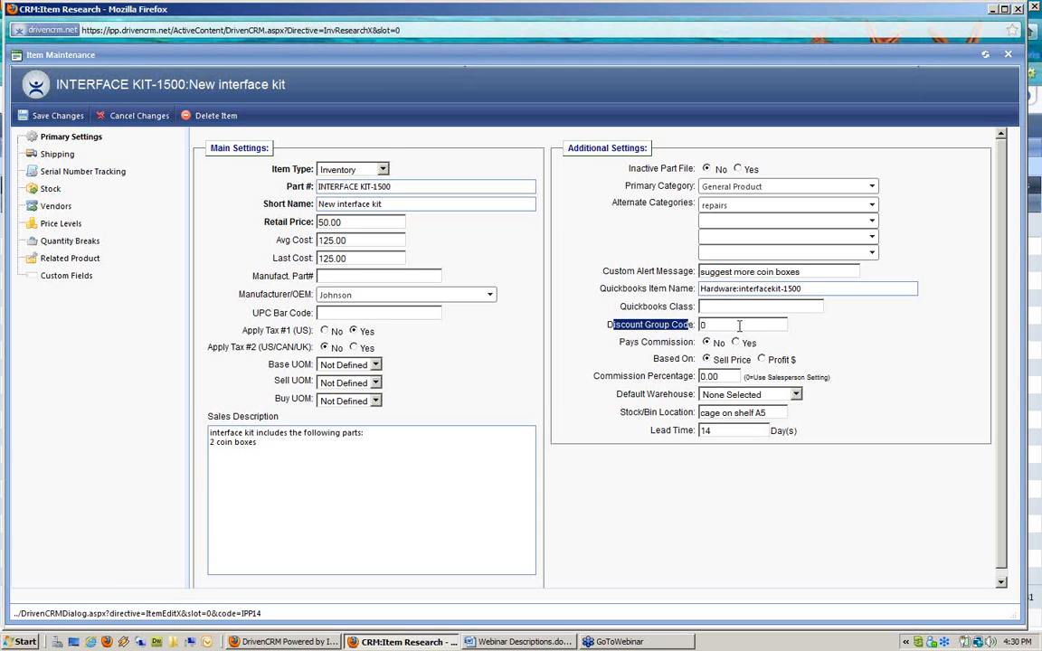
{"action": "left_click_drag", "start_coordinate": [739, 325], "coordinate": [650, 317]}
{"action": "type", "text": "7"}
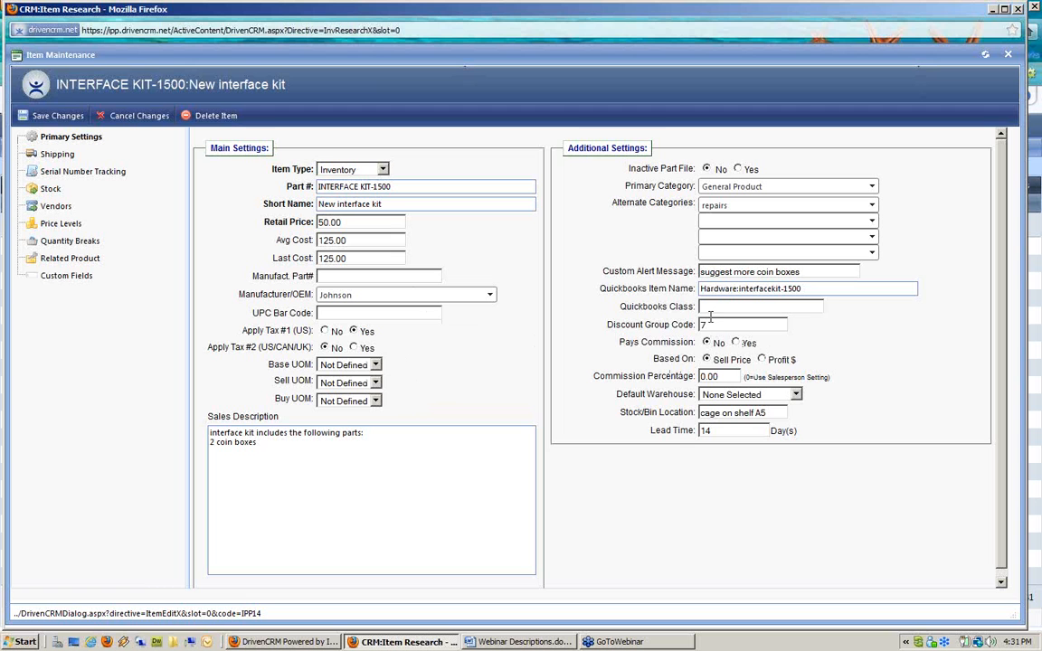
{"action": "key", "text": "BackSpace"}
Examine the commission payment option, its Sell Price basis, and the default warehouse setting.
{"action": "left_click_drag", "start_coordinate": [621, 342], "coordinate": [694, 346]}
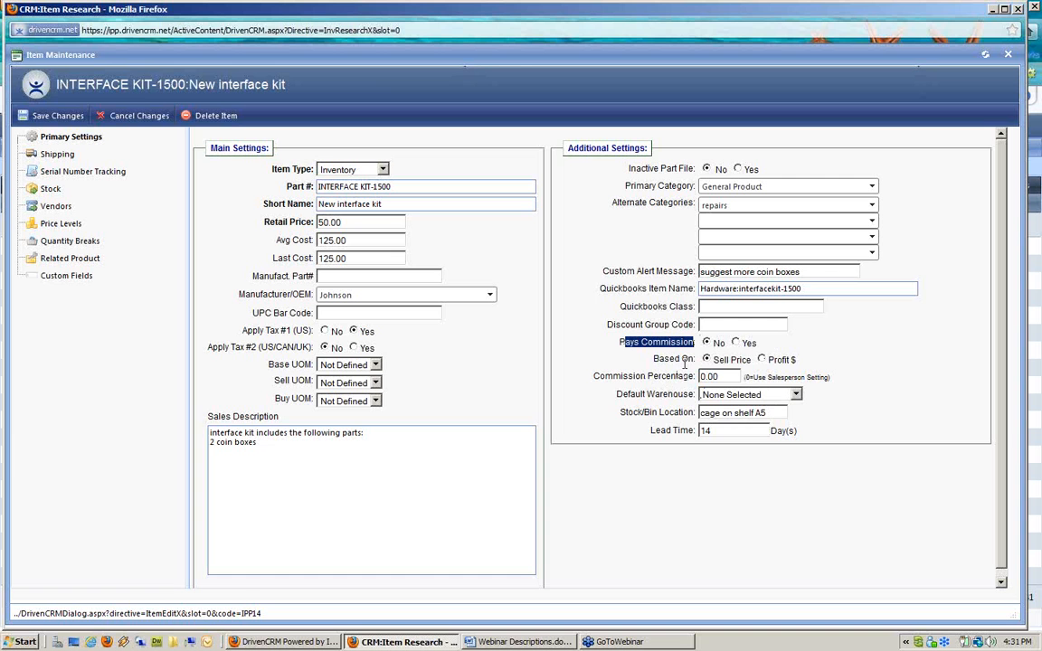
{"action": "left_click_drag", "start_coordinate": [714, 360], "coordinate": [764, 366]}
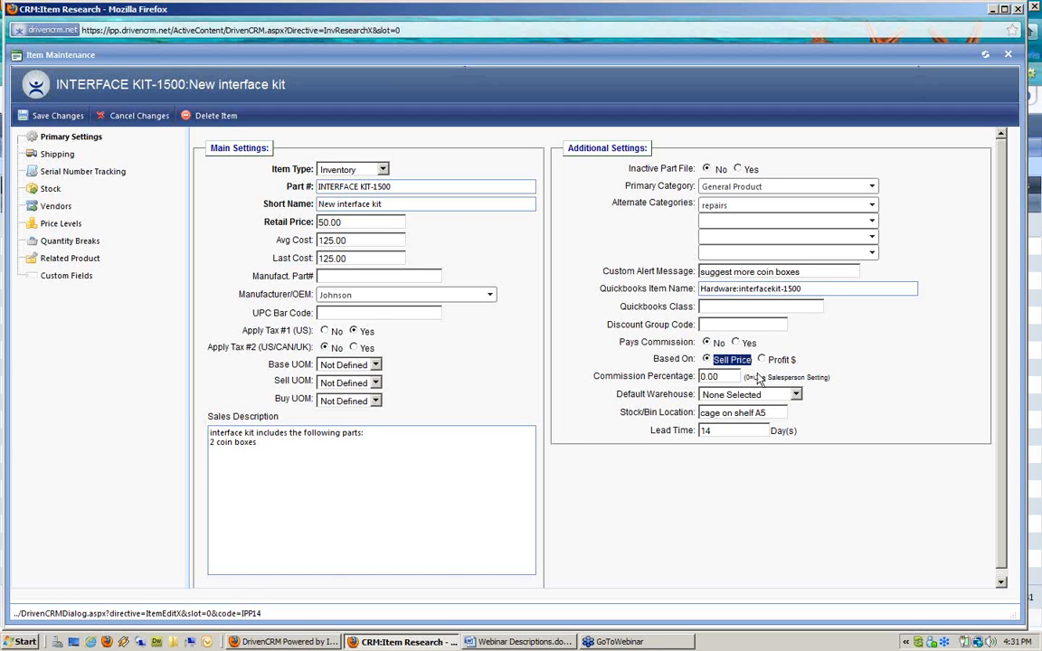
{"action": "left_click", "coordinate": [657, 394]}
{"action": "left_click_drag", "start_coordinate": [617, 394], "coordinate": [766, 396]}
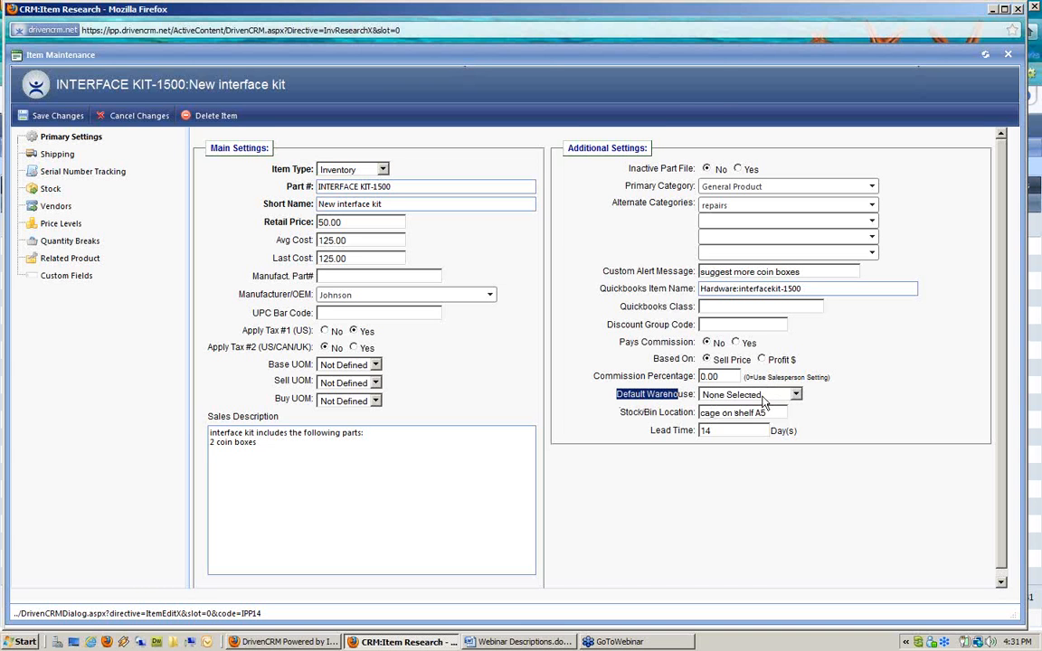
Set the interface kit's default warehouse to California Warehouse and review the other warehouse choices.
{"action": "left_click", "coordinate": [766, 396]}
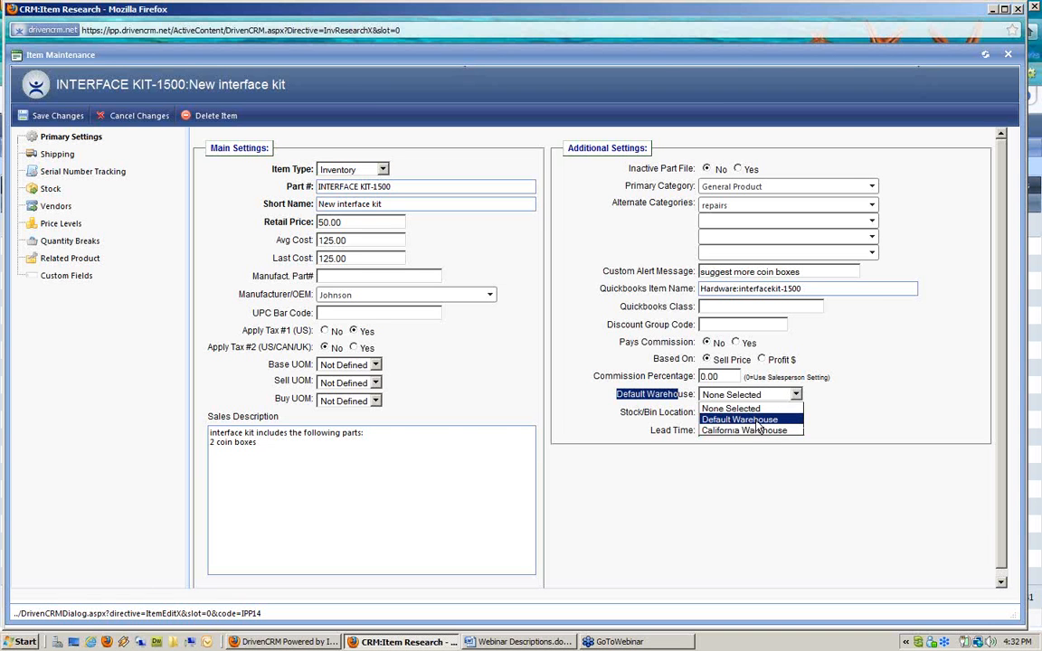
{"action": "left_click", "coordinate": [758, 431]}
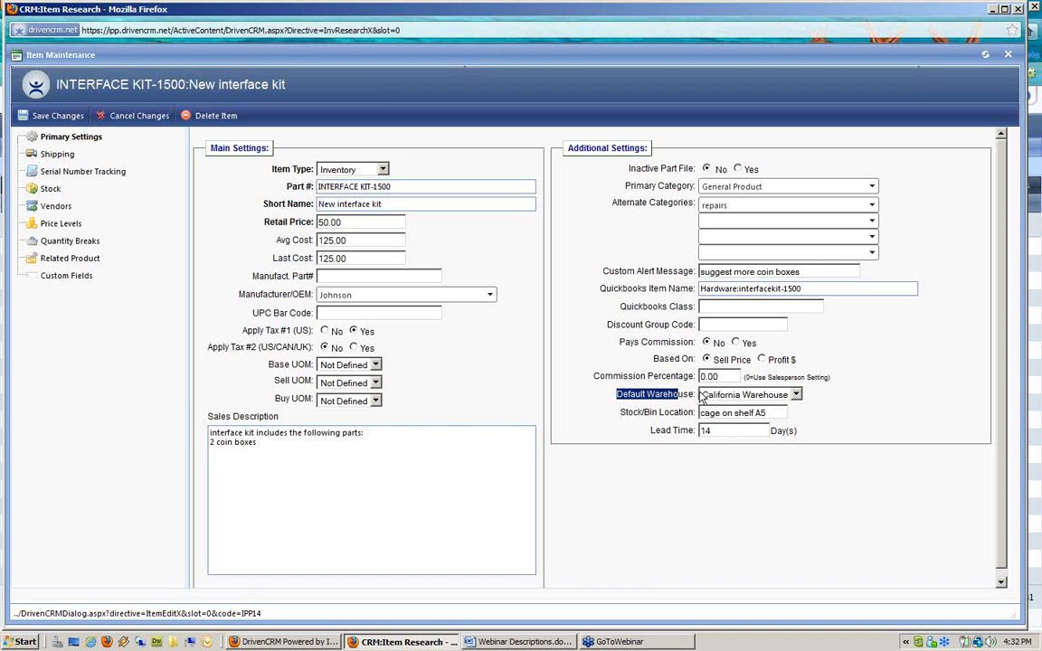
{"action": "left_click", "coordinate": [734, 396]}
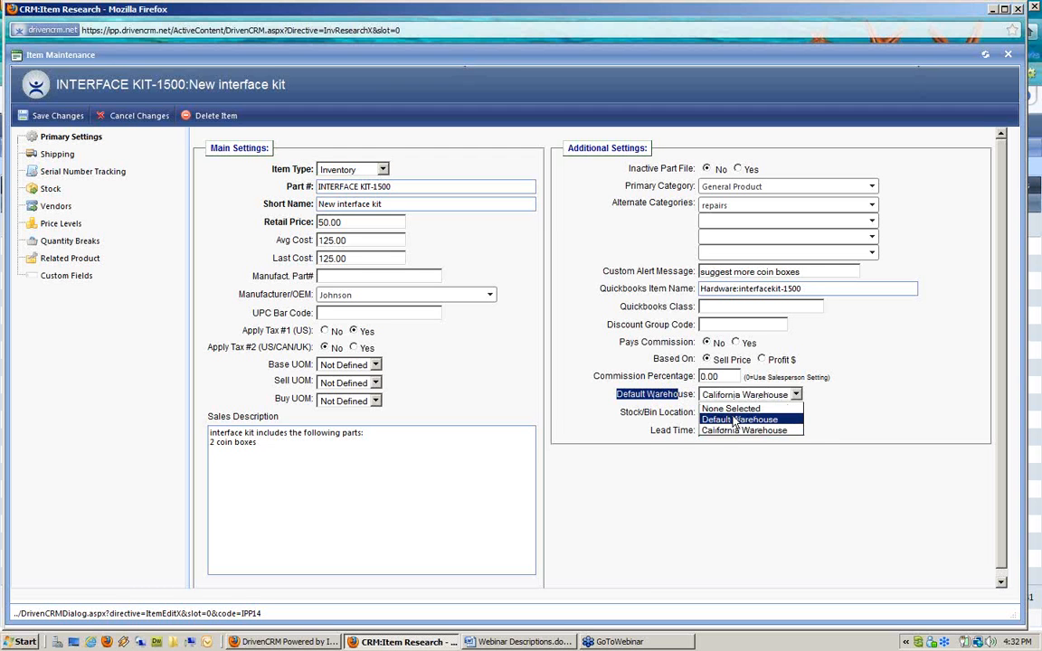
{"action": "left_click", "coordinate": [808, 383]}
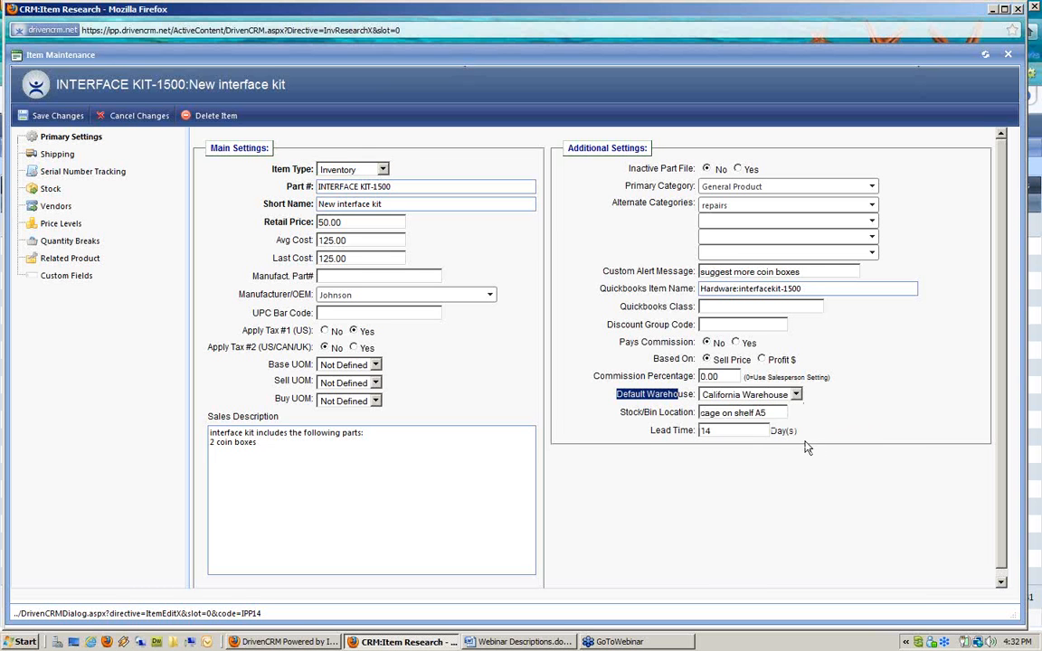
Examine the stock/bin location and lead time settings, along with the item's part number and name heading.
{"action": "left_click", "coordinate": [645, 422]}
{"action": "left_click_drag", "start_coordinate": [629, 411], "coordinate": [714, 413]}
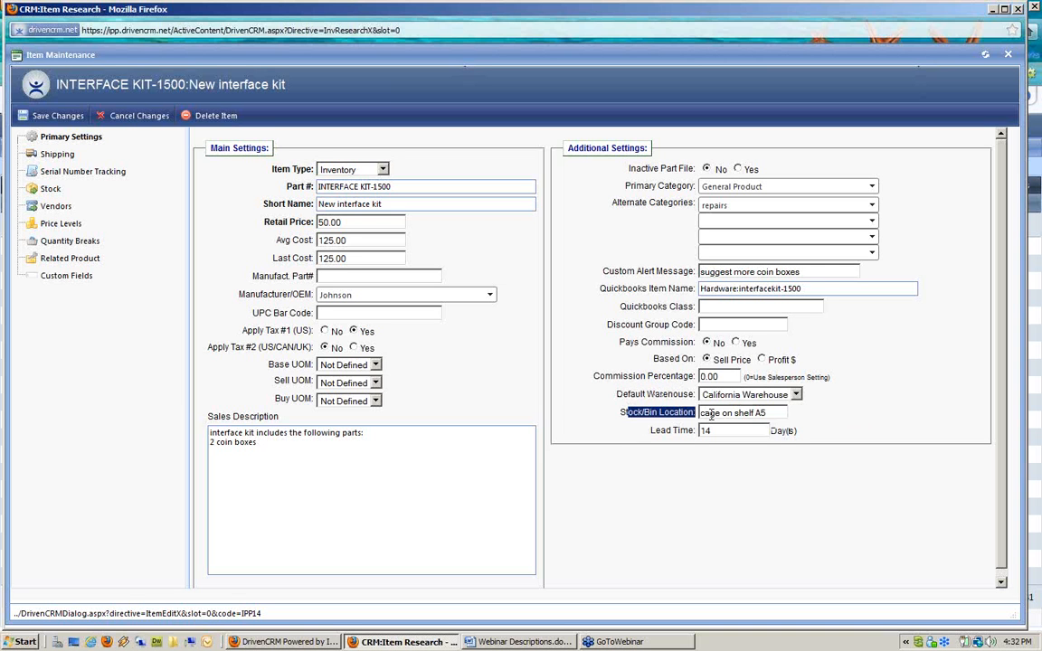
{"action": "left_click", "coordinate": [769, 414]}
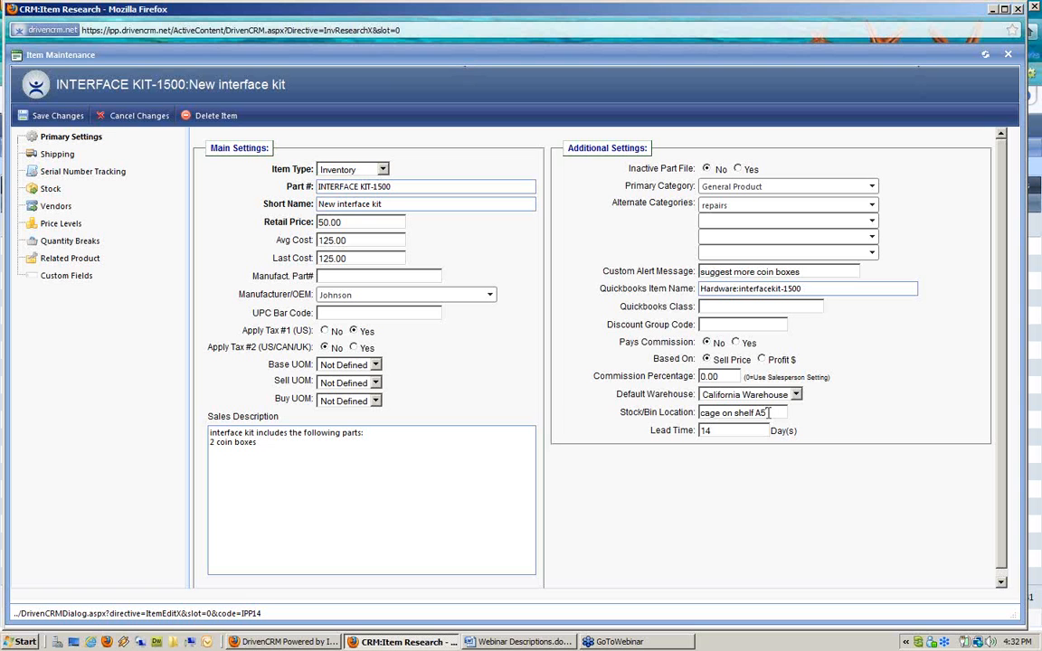
{"action": "left_click_drag", "start_coordinate": [657, 431], "coordinate": [713, 432]}
{"action": "left_click", "coordinate": [701, 434]}
{"action": "left_click_drag", "start_coordinate": [717, 431], "coordinate": [585, 433]}
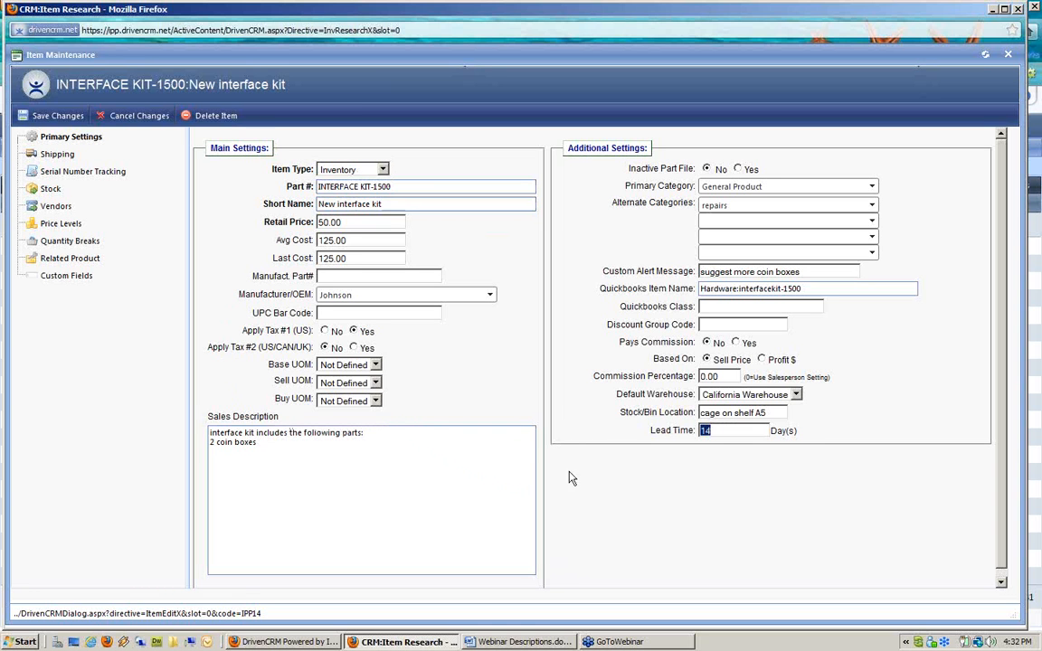
{"action": "left_click_drag", "start_coordinate": [65, 81], "coordinate": [207, 76]}
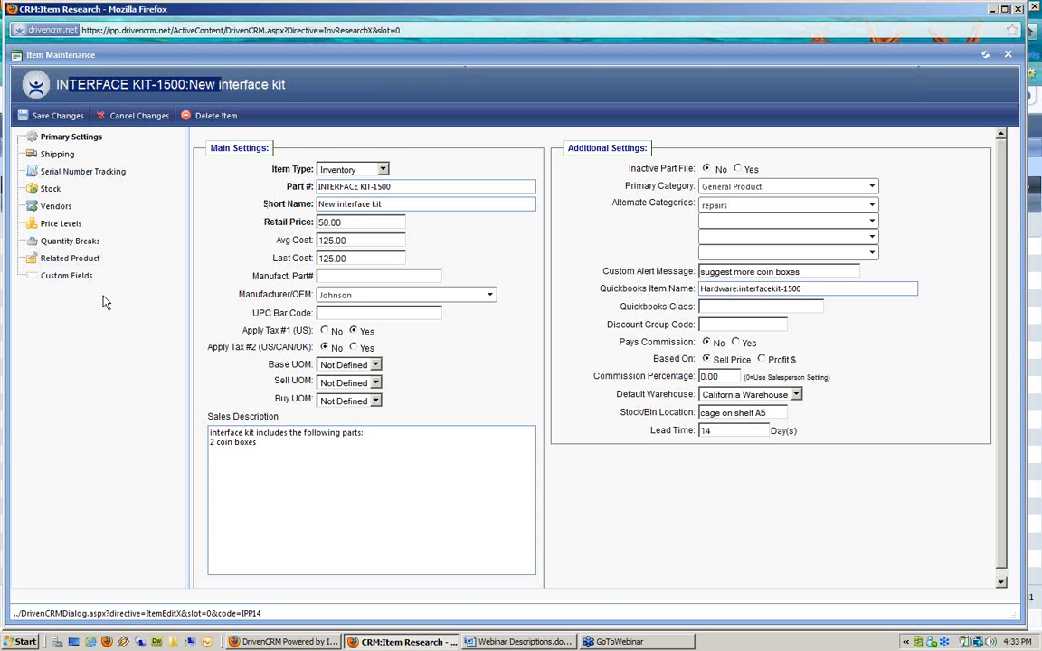
Review the interface kit's shipping charge and separate-shipping options, and set Grouped Items Ship Together to Yes.
{"action": "left_click", "coordinate": [57, 155]}
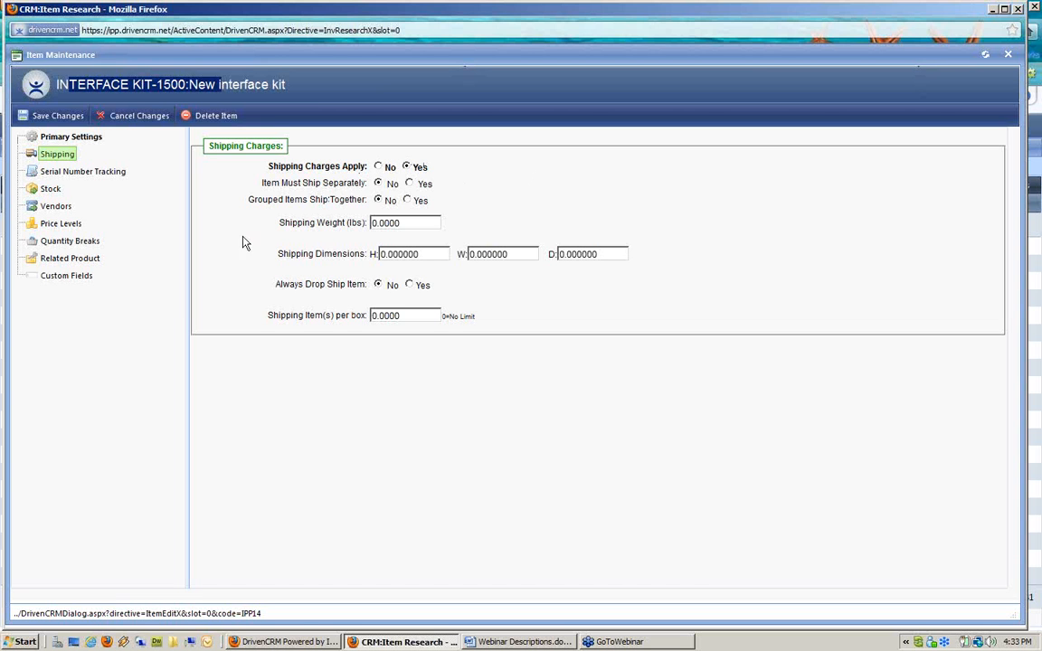
{"action": "left_click_drag", "start_coordinate": [278, 166], "coordinate": [370, 171]}
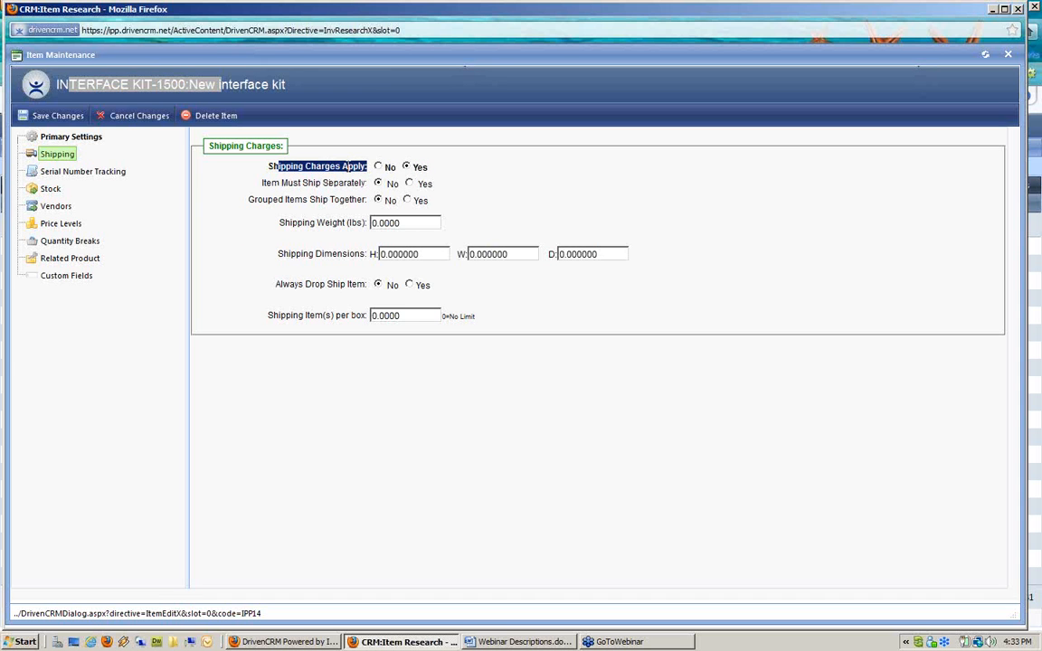
{"action": "left_click", "coordinate": [347, 166]}
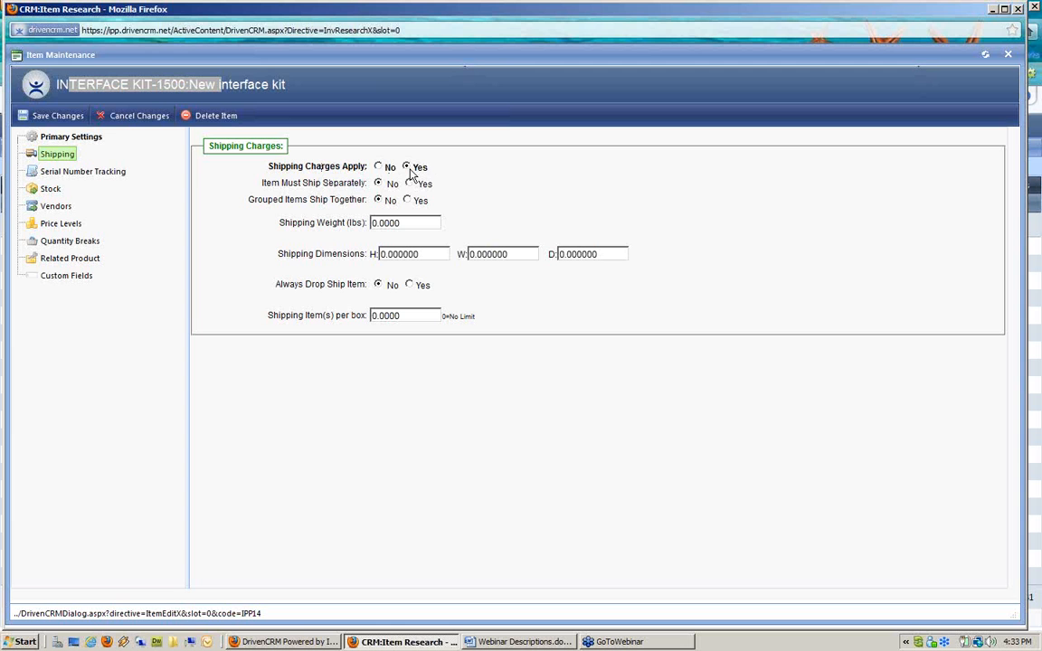
{"action": "left_click_drag", "start_coordinate": [266, 184], "coordinate": [365, 183]}
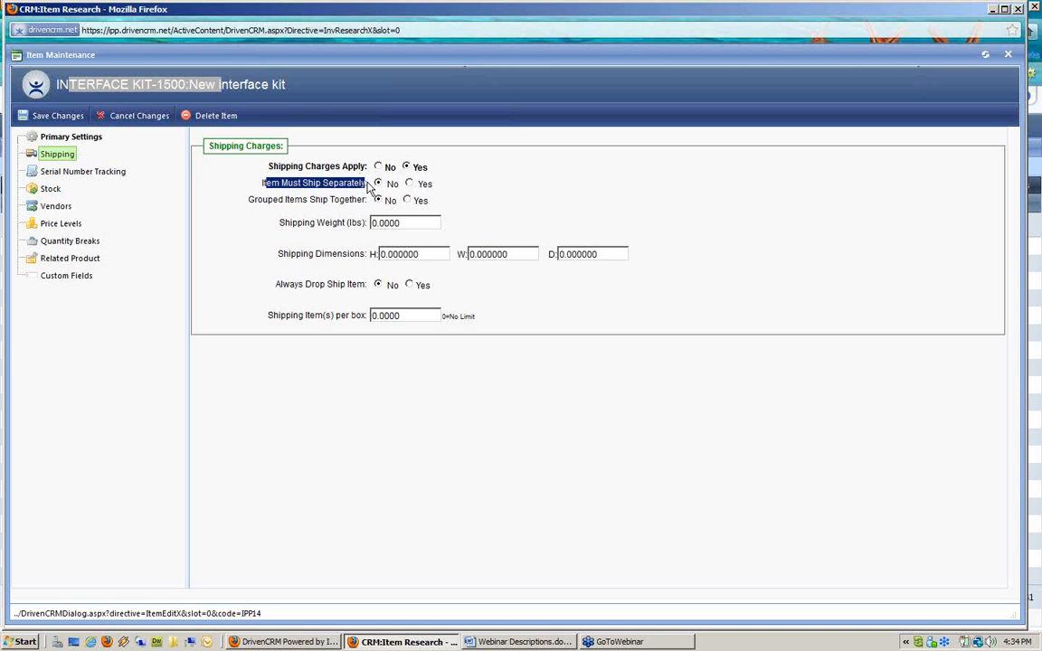
{"action": "left_click", "coordinate": [315, 201]}
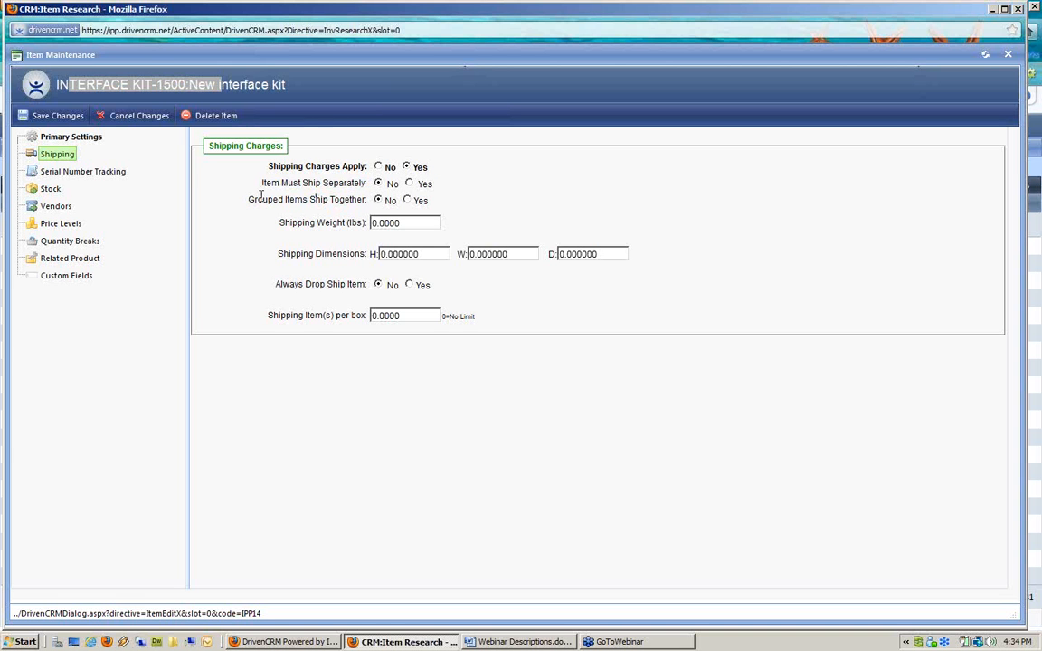
{"action": "left_click_drag", "start_coordinate": [254, 201], "coordinate": [369, 205]}
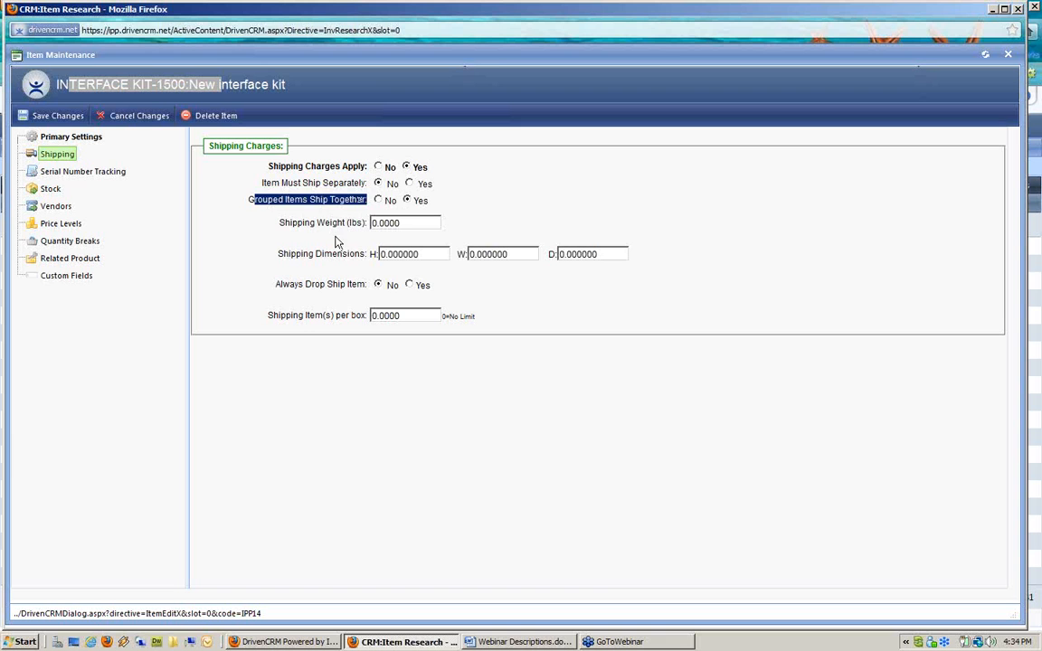
{"action": "left_click", "coordinate": [278, 201]}
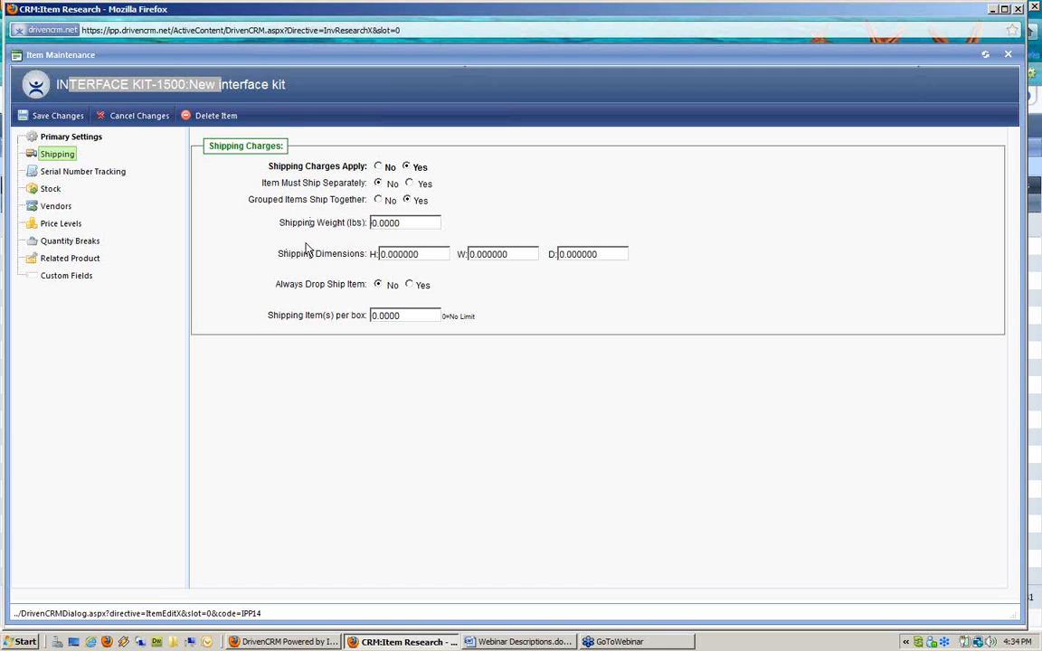
Examine the shipping weight, the shipping dimensions, and the option to always drop ship the item.
{"action": "left_click_drag", "start_coordinate": [412, 224], "coordinate": [333, 218]}
{"action": "left_click", "coordinate": [343, 264]}
{"action": "left_click_drag", "start_coordinate": [412, 258], "coordinate": [352, 250]}
{"action": "left_click", "coordinate": [289, 288]}
{"action": "left_click_drag", "start_coordinate": [289, 288], "coordinate": [346, 296]}
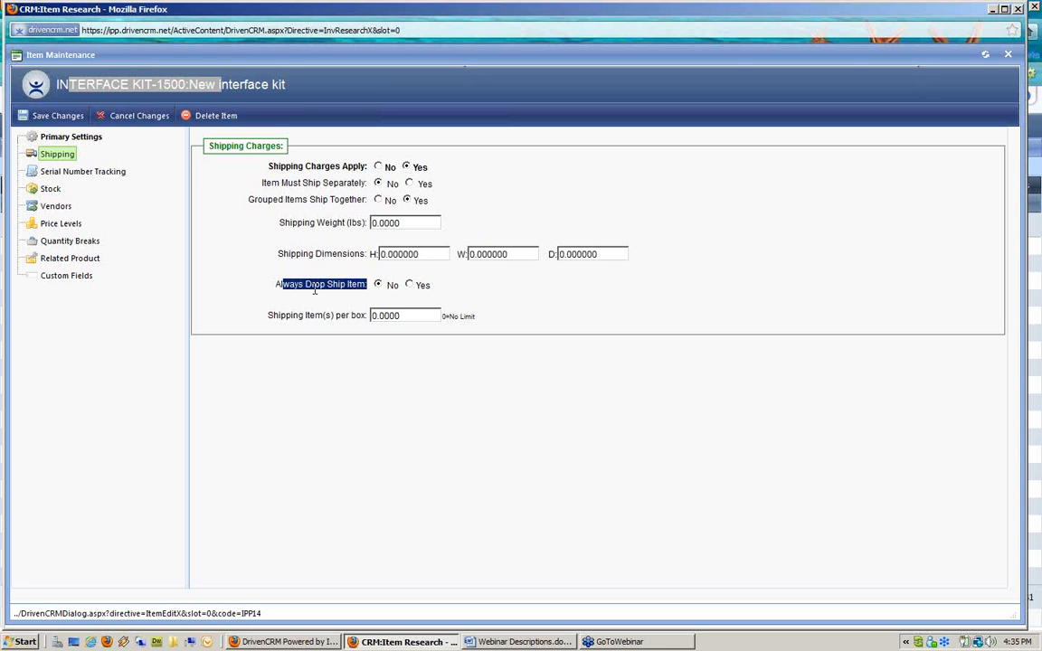
{"action": "left_click", "coordinate": [328, 340]}
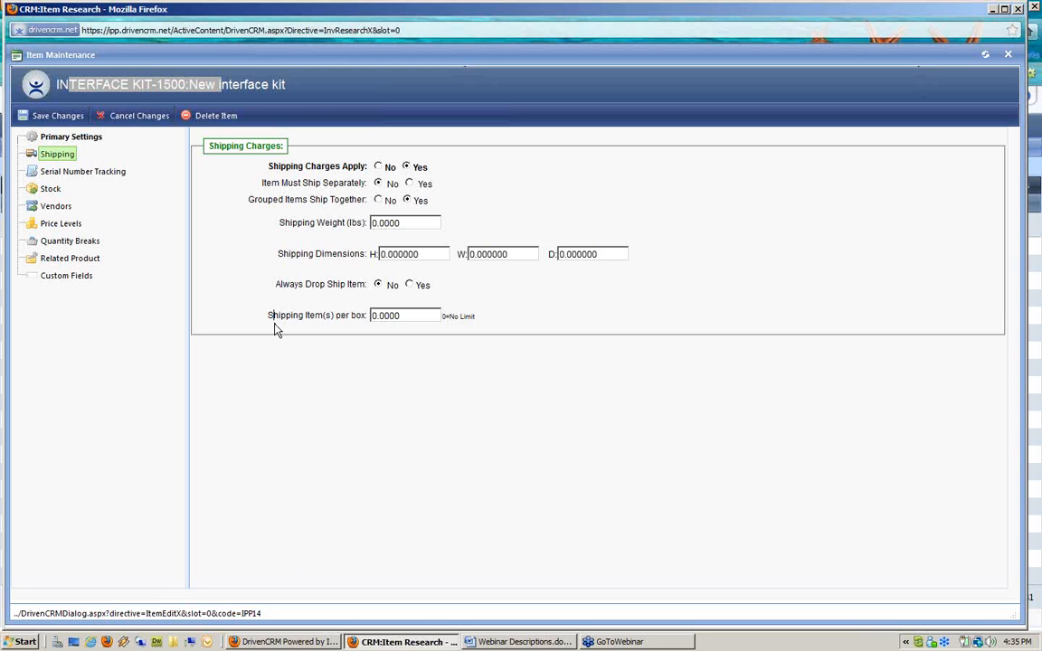
Review the shipping items per box setting, enter 3 as a trial value, and clear the field.
{"action": "left_click_drag", "start_coordinate": [323, 314], "coordinate": [364, 314]}
{"action": "left_click", "coordinate": [419, 315]}
{"action": "left_click_drag", "start_coordinate": [300, 254], "coordinate": [343, 223]}
{"action": "left_click_drag", "start_coordinate": [410, 315], "coordinate": [282, 309]}
{"action": "type", "text": "3"}
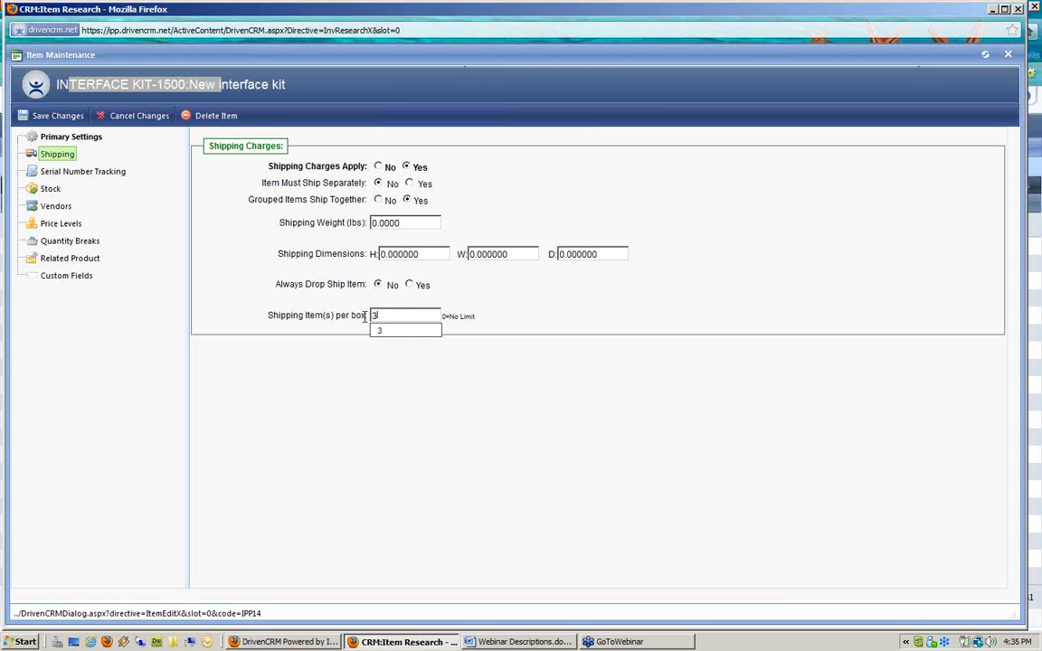
{"action": "key", "text": "Down"}
{"action": "key", "text": "BackSpace"}
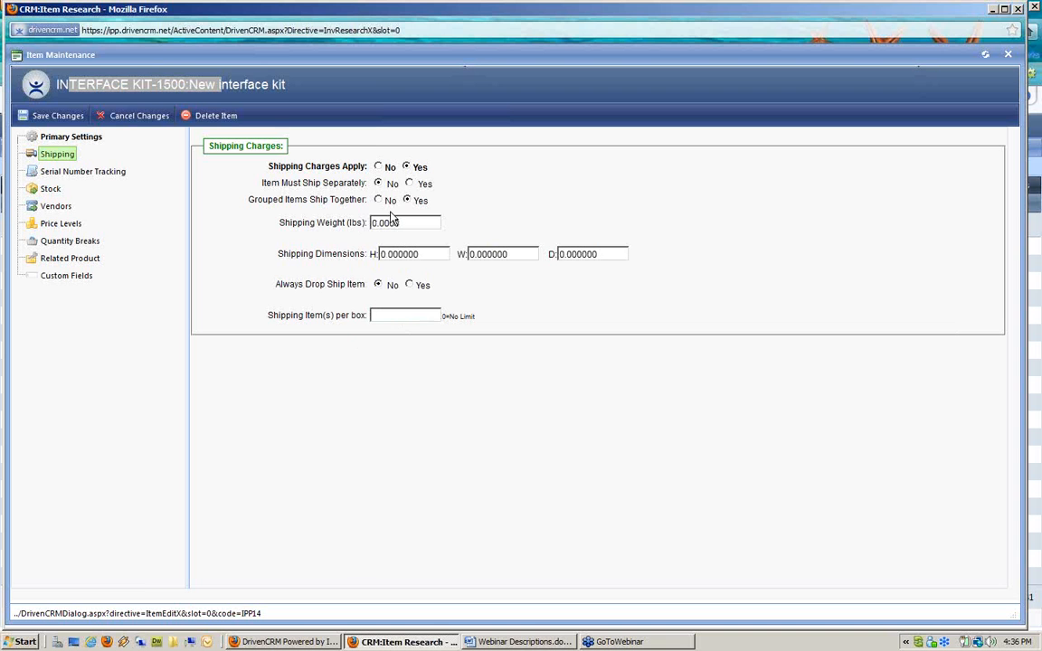
Turn on serial/lot number tracking for the interface kit, and review the serialization mode and expiration date options.
{"action": "left_click", "coordinate": [92, 172]}
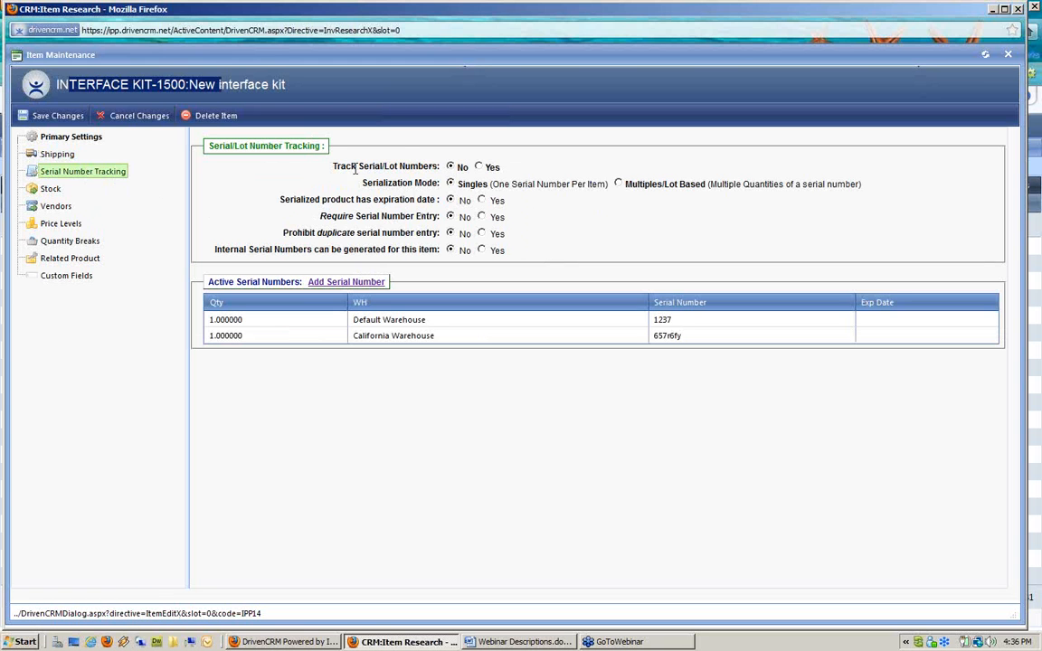
{"action": "left_click_drag", "start_coordinate": [300, 147], "coordinate": [458, 173]}
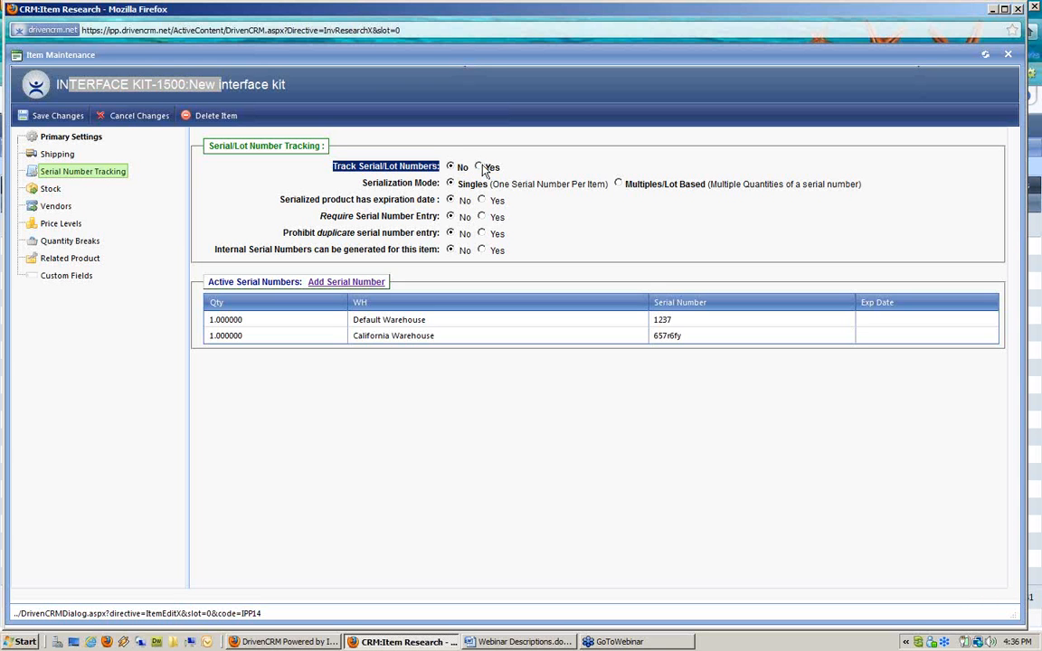
{"action": "left_click", "coordinate": [481, 167]}
{"action": "left_click", "coordinate": [406, 166]}
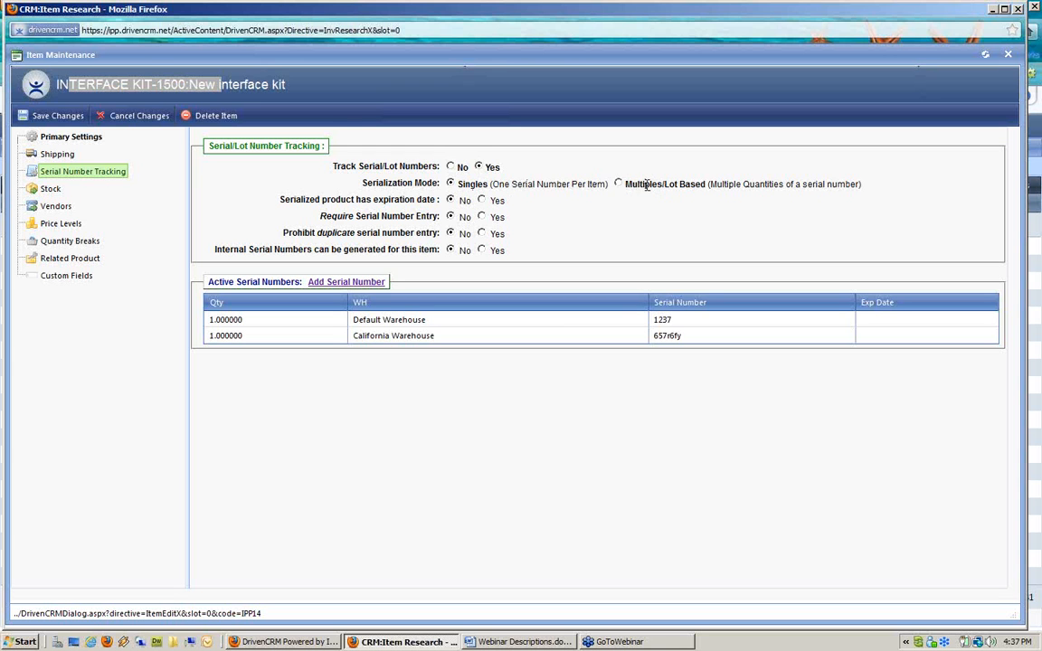
{"action": "left_click_drag", "start_coordinate": [622, 184], "coordinate": [702, 185]}
{"action": "left_click_drag", "start_coordinate": [283, 200], "coordinate": [435, 203]}
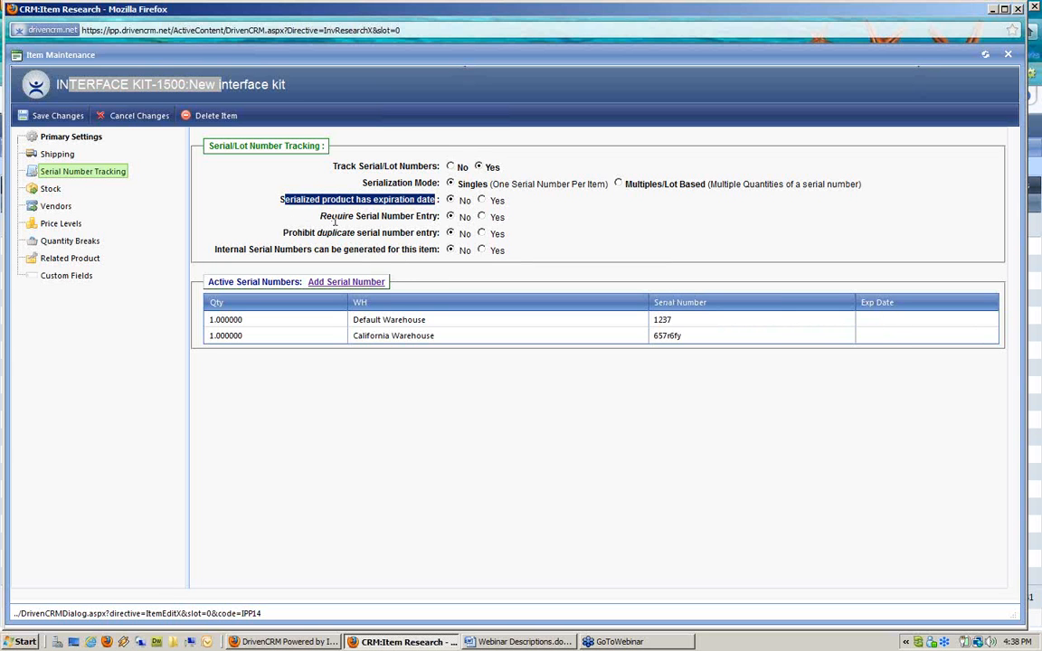
Require serial number entry, prohibit duplicate serial numbers, and review the option for generating internal serial numbers.
{"action": "left_click_drag", "start_coordinate": [320, 217], "coordinate": [352, 212]}
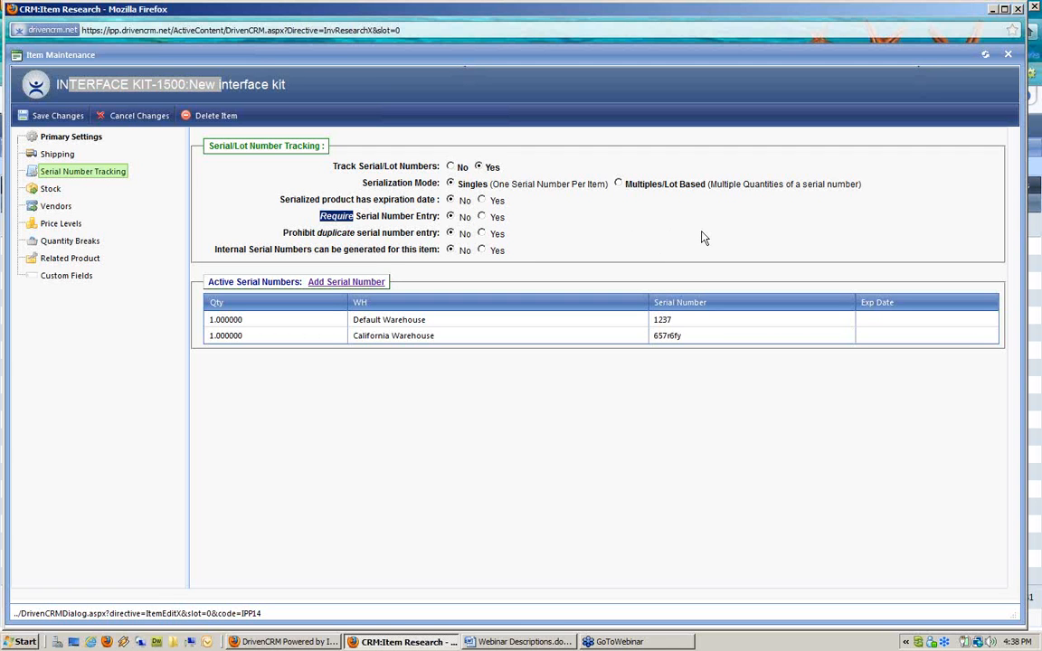
{"action": "left_click", "coordinate": [402, 220]}
{"action": "left_click_drag", "start_coordinate": [283, 234], "coordinate": [383, 233]}
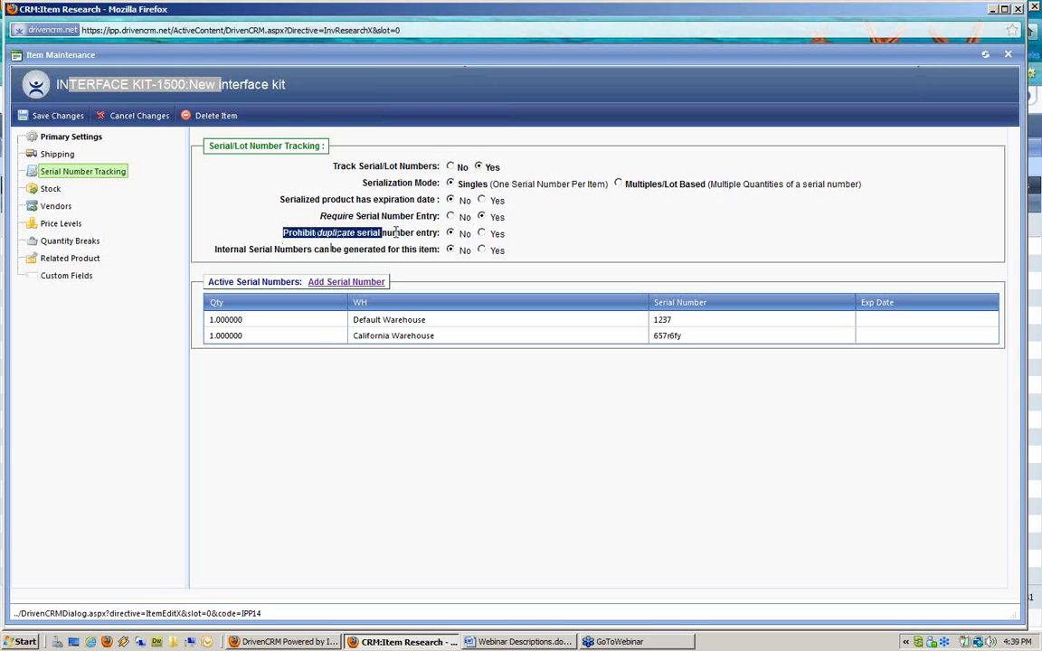
{"action": "left_click", "coordinate": [481, 233]}
{"action": "left_click", "coordinate": [217, 253]}
{"action": "left_click_drag", "start_coordinate": [226, 255], "coordinate": [314, 262]}
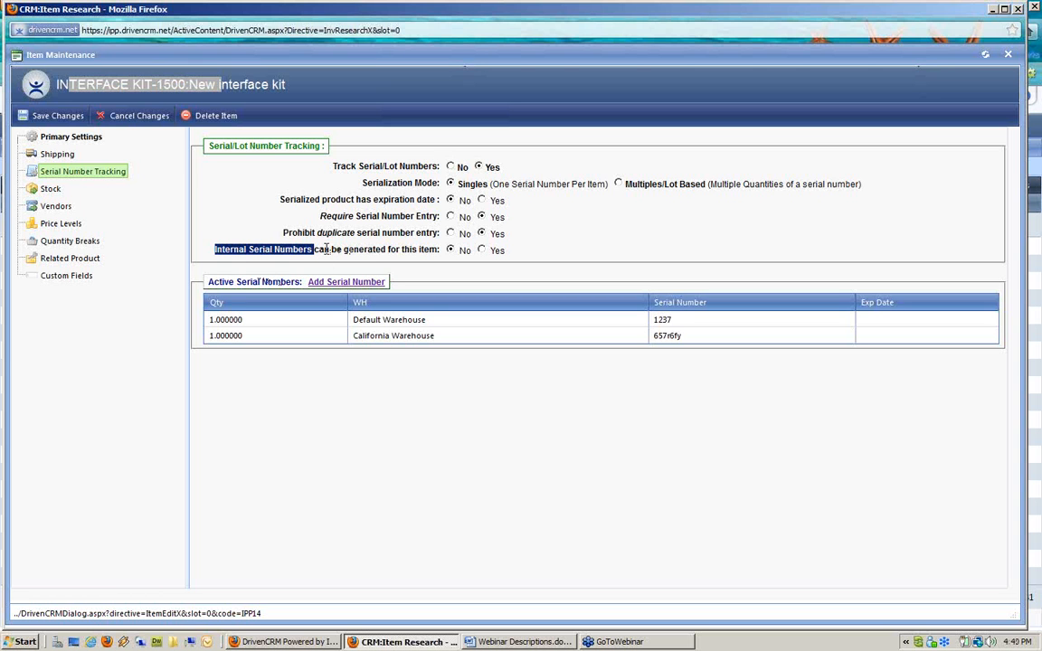
Change the serial number of the Default Warehouse entry to 1239 and save the entry.
{"action": "left_click", "coordinate": [282, 319]}
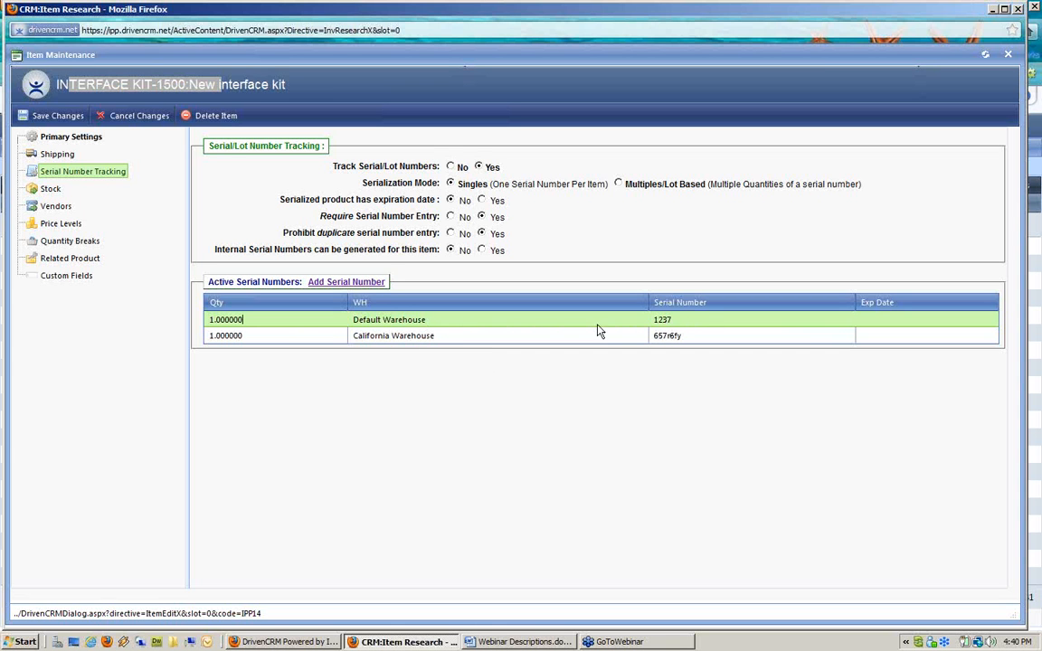
{"action": "double_click", "coordinate": [423, 322]}
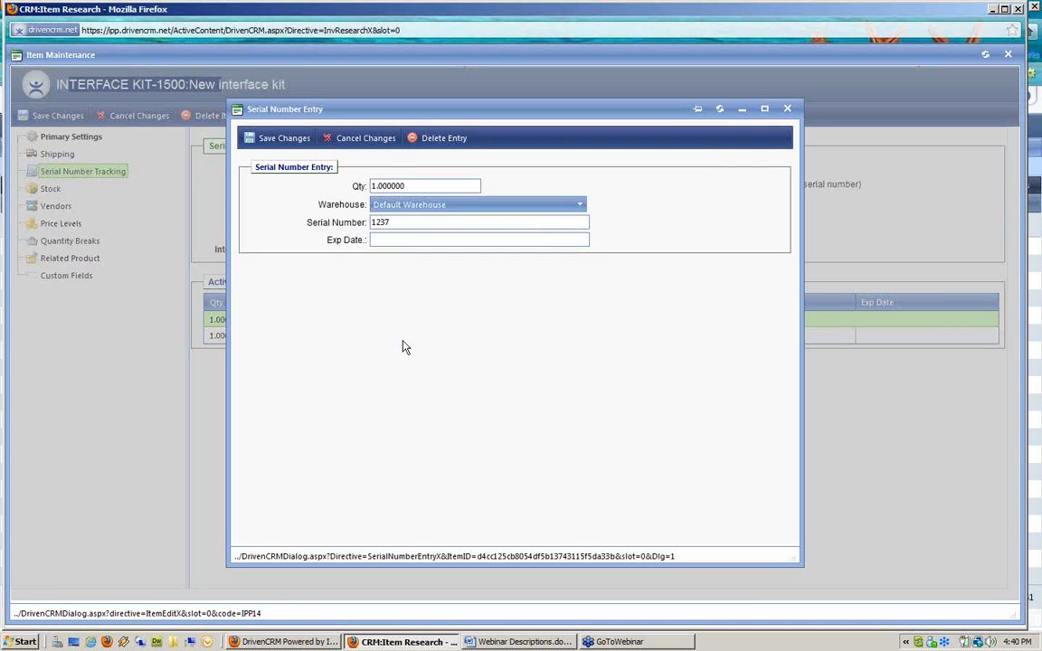
{"action": "left_click", "coordinate": [394, 223]}
{"action": "key", "text": "BackSpace"}
{"action": "type", "text": "9"}
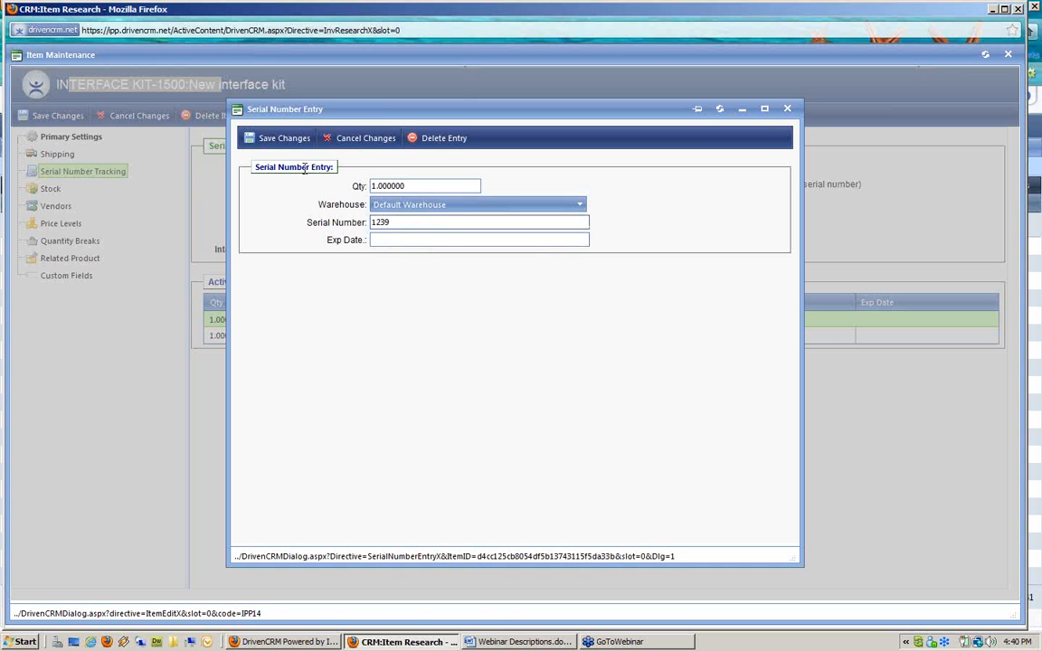
{"action": "left_click", "coordinate": [283, 142]}
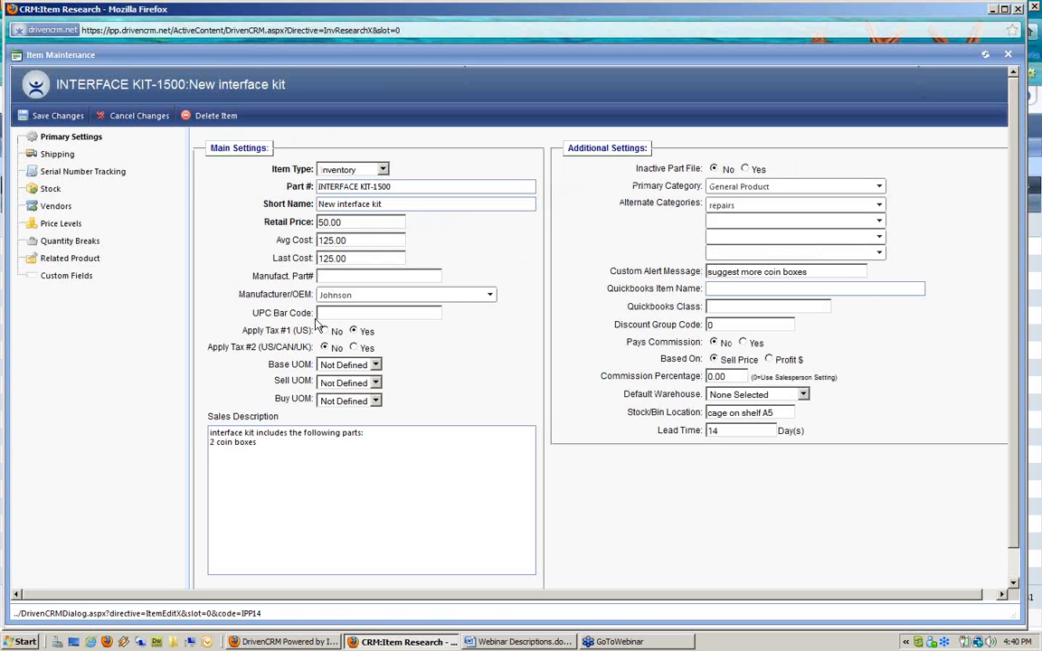
Check the interface kit's active serial numbers, primary settings, and stock totals per warehouse.
{"action": "left_click", "coordinate": [101, 172]}
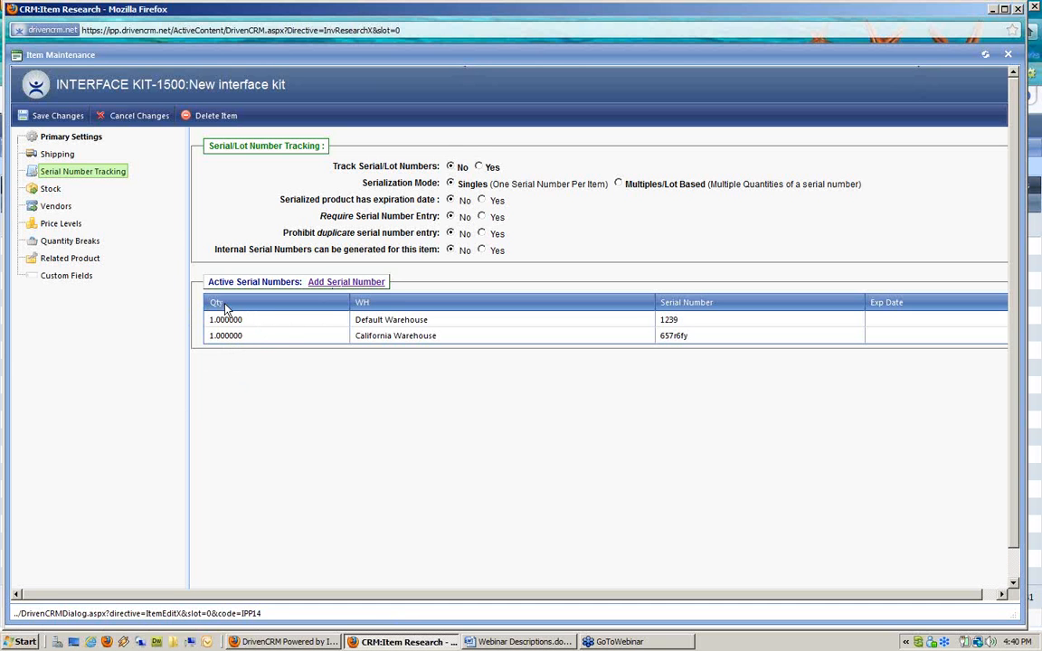
{"action": "left_click", "coordinate": [67, 138]}
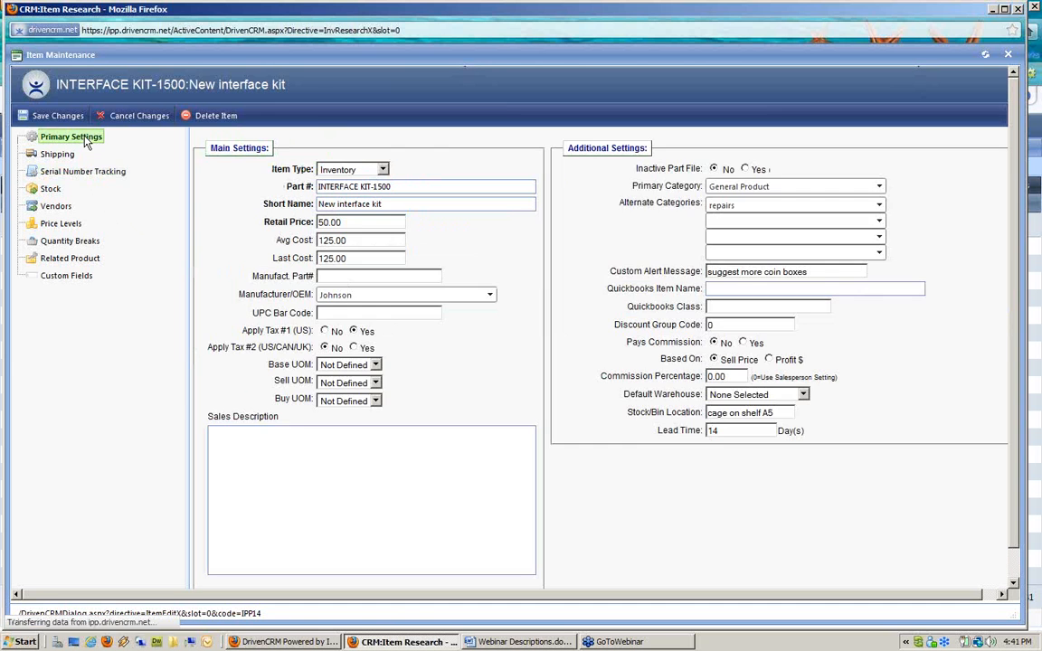
{"action": "left_click", "coordinate": [52, 190]}
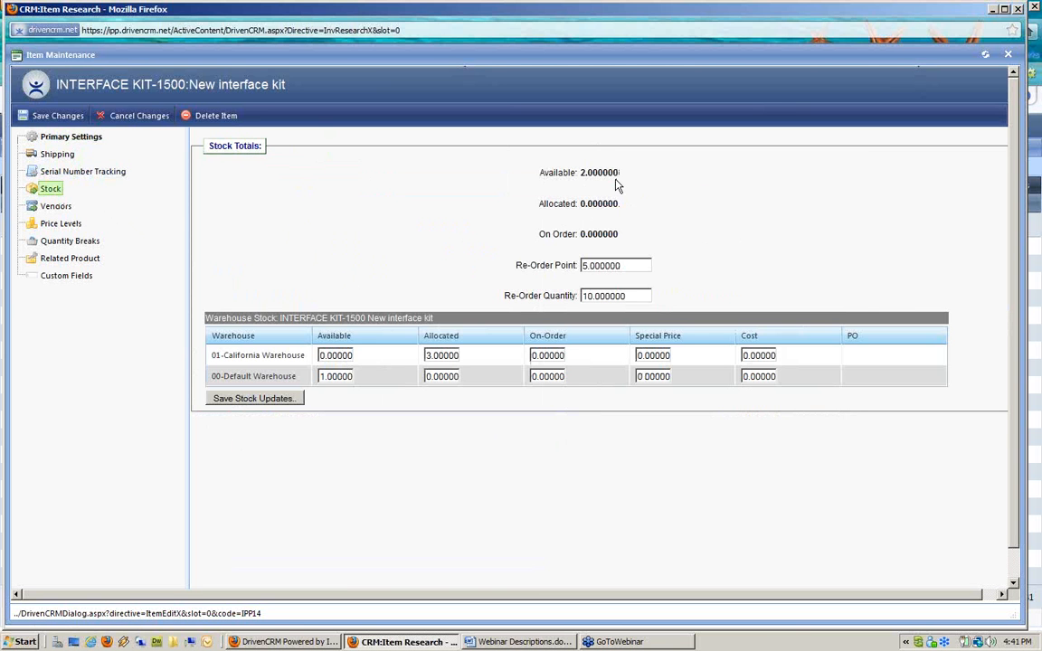
Add serial number 1456484 for the interface kit with quantity 1 in the California Warehouse, save it, and reload the serial number list.
{"action": "left_click", "coordinate": [83, 172]}
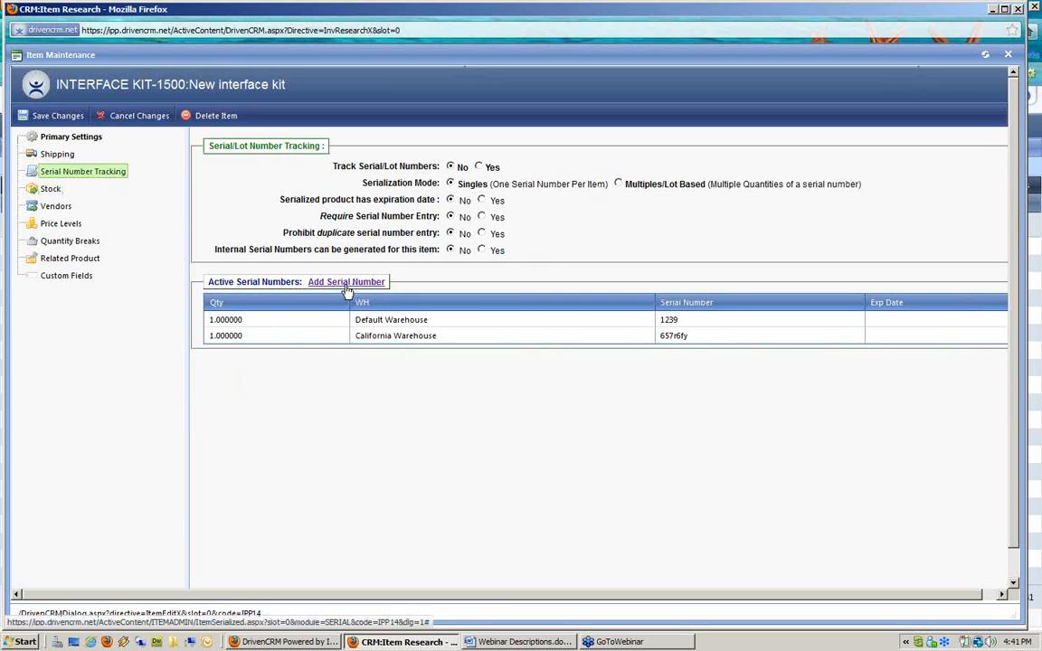
{"action": "left_click", "coordinate": [347, 283]}
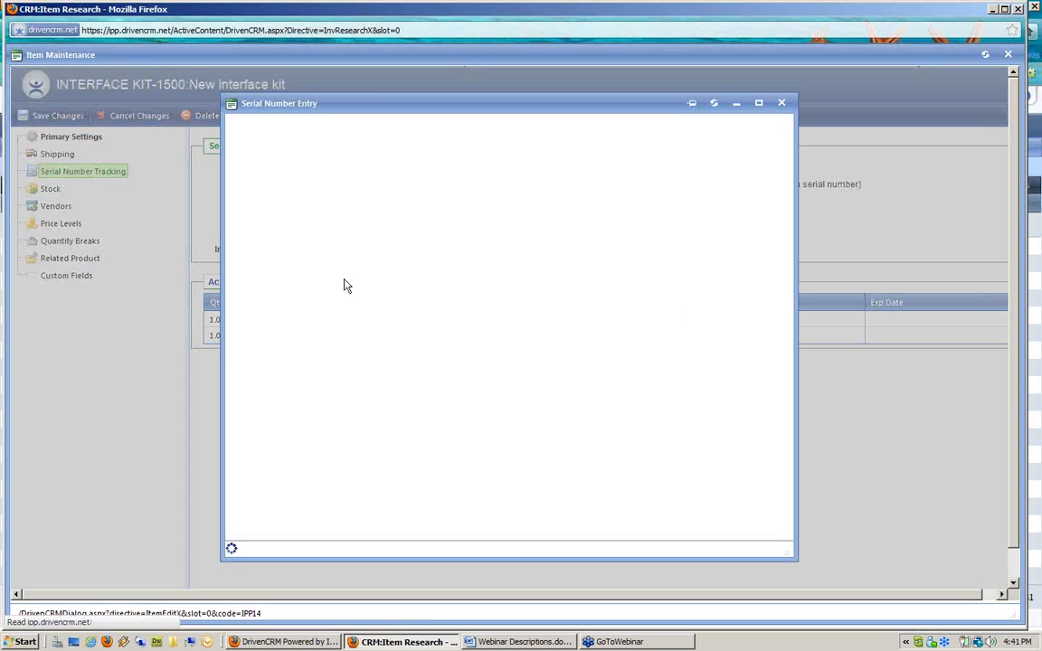
{"action": "left_click", "coordinate": [396, 179]}
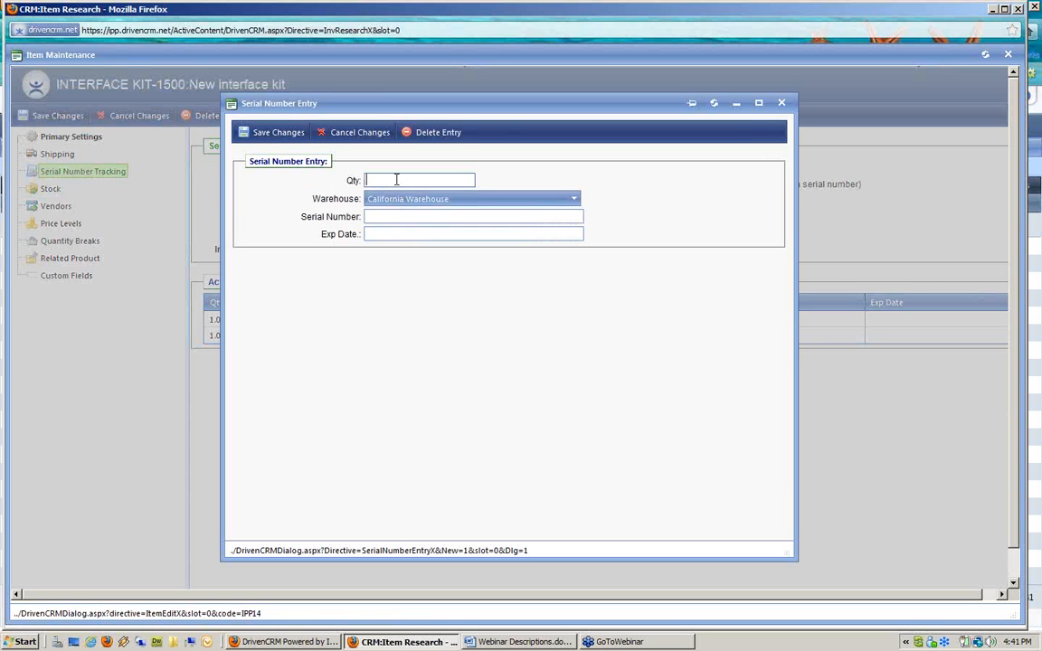
{"action": "type", "text": "1"}
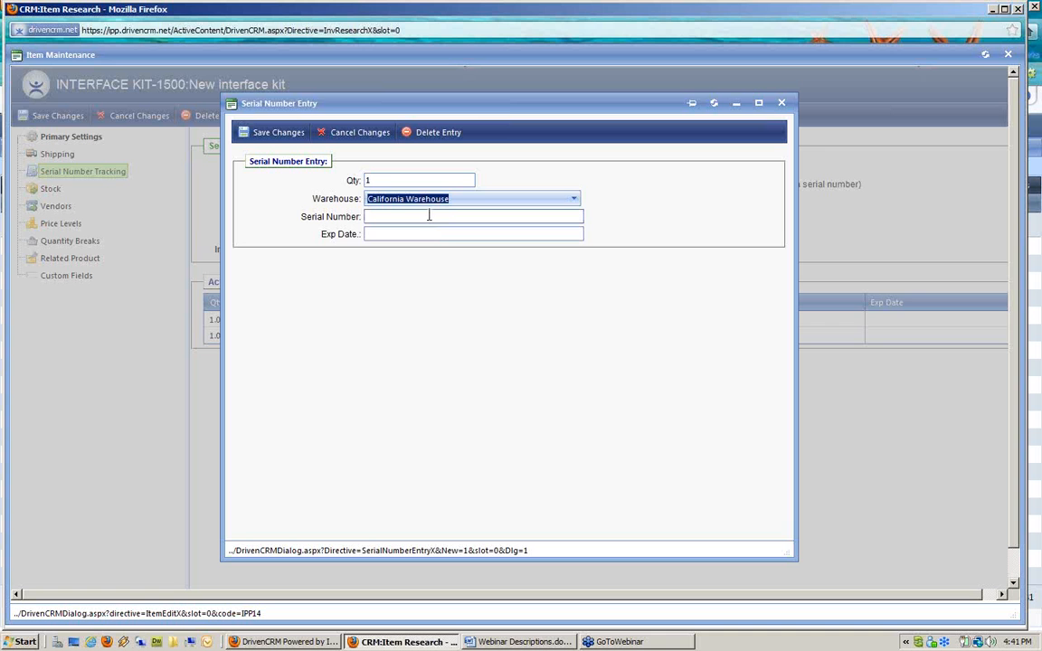
{"action": "left_click", "coordinate": [430, 217]}
{"action": "type", "text": "1456464"}
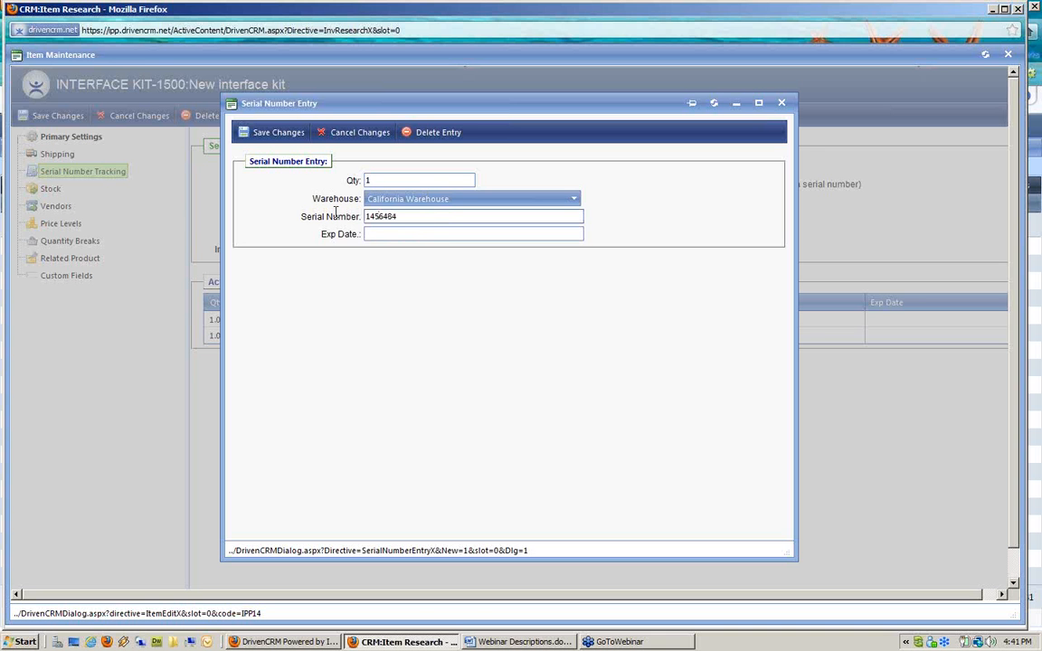
{"action": "left_click", "coordinate": [282, 133]}
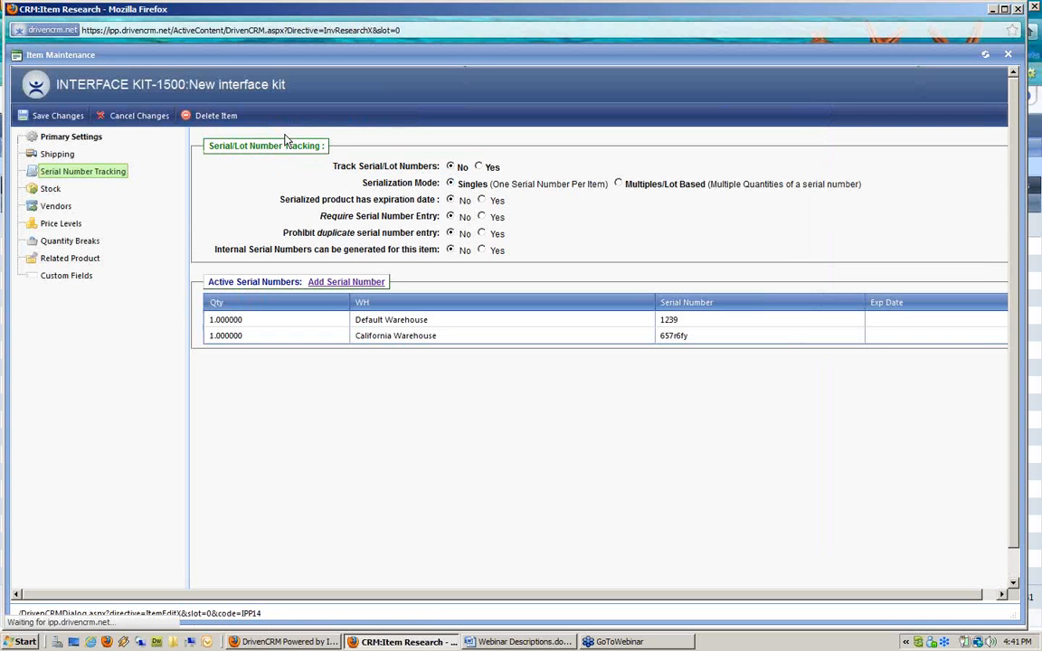
{"action": "left_click", "coordinate": [84, 172]}
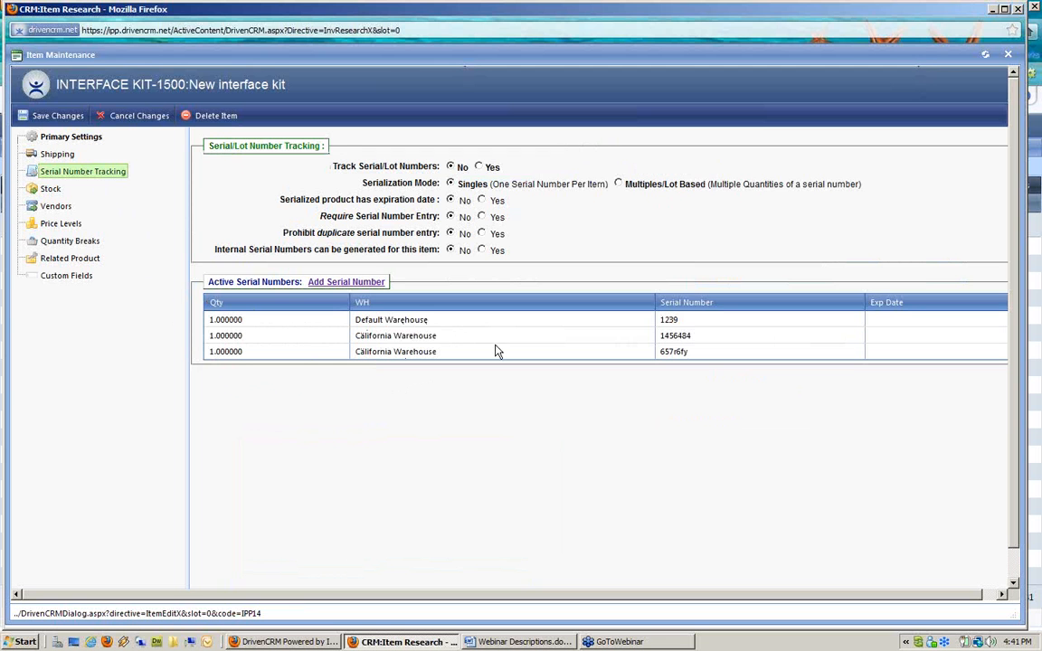
Review the interface kit's available, allocated and on-order stock totals.
{"action": "left_click", "coordinate": [51, 190]}
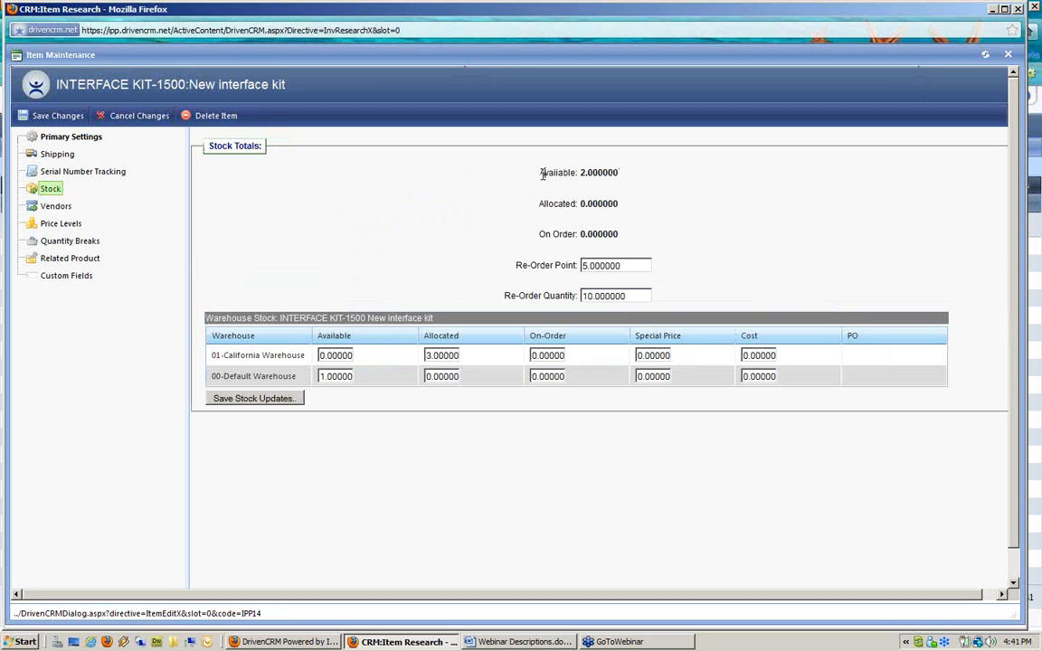
{"action": "left_click_drag", "start_coordinate": [486, 152], "coordinate": [660, 185]}
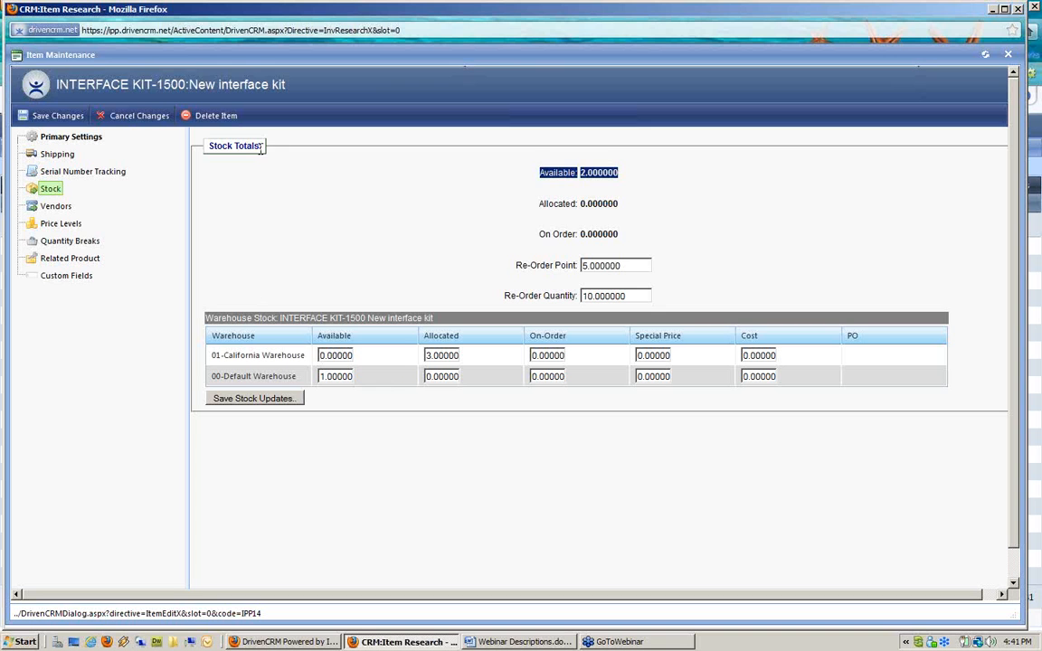
{"action": "left_click", "coordinate": [493, 226]}
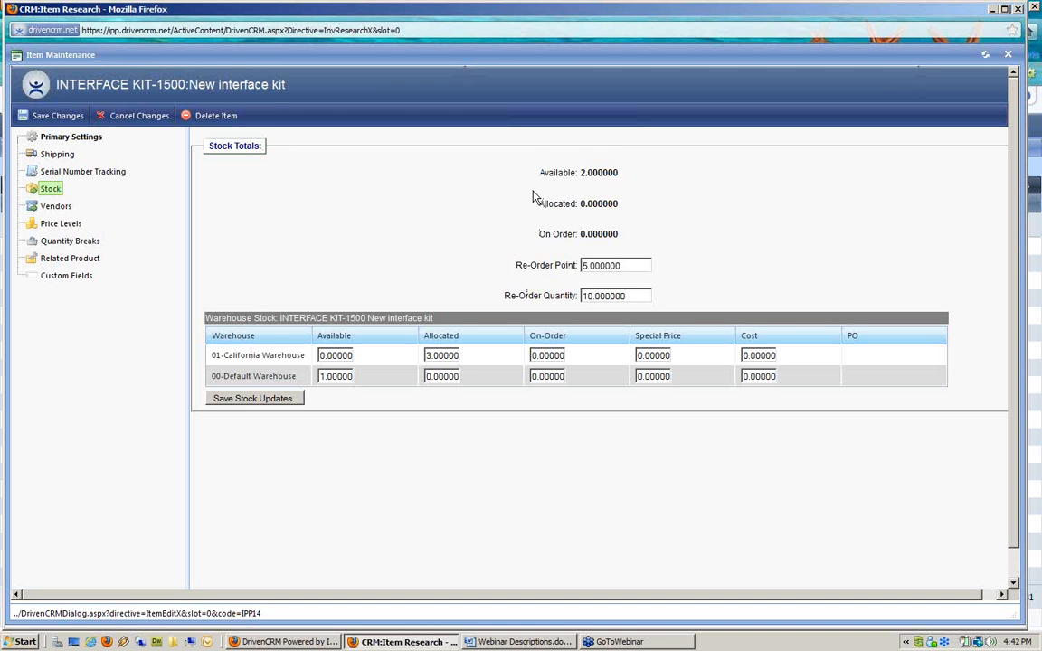
{"action": "left_click_drag", "start_coordinate": [562, 173], "coordinate": [658, 181]}
{"action": "left_click_drag", "start_coordinate": [540, 204], "coordinate": [632, 221]}
{"action": "left_click", "coordinate": [550, 248]}
{"action": "left_click_drag", "start_coordinate": [543, 233], "coordinate": [658, 245]}
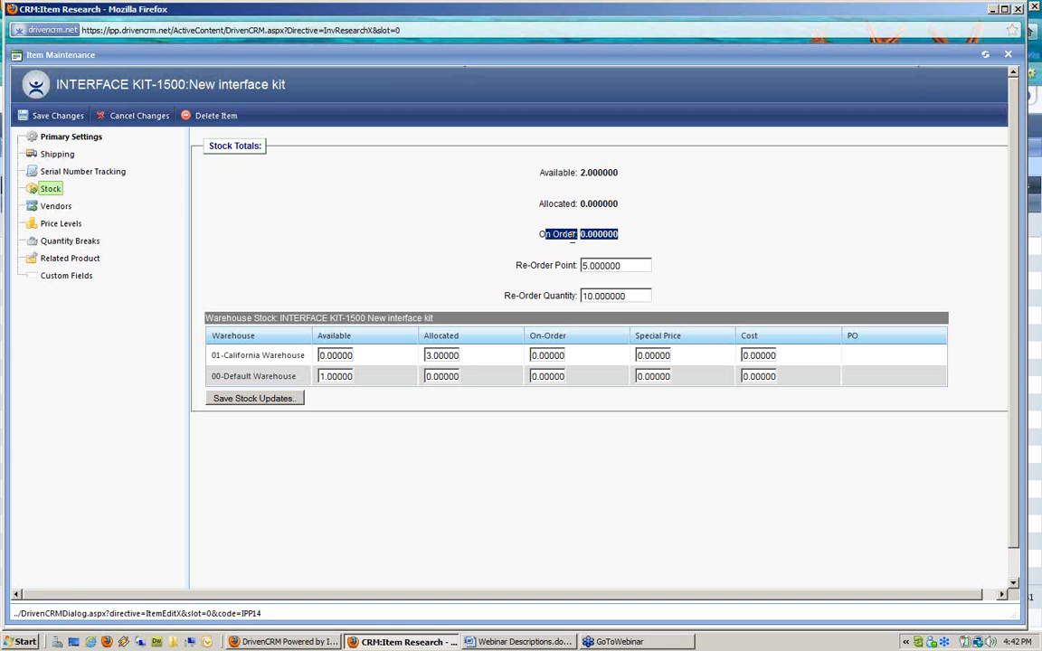
{"action": "left_click", "coordinate": [542, 173]}
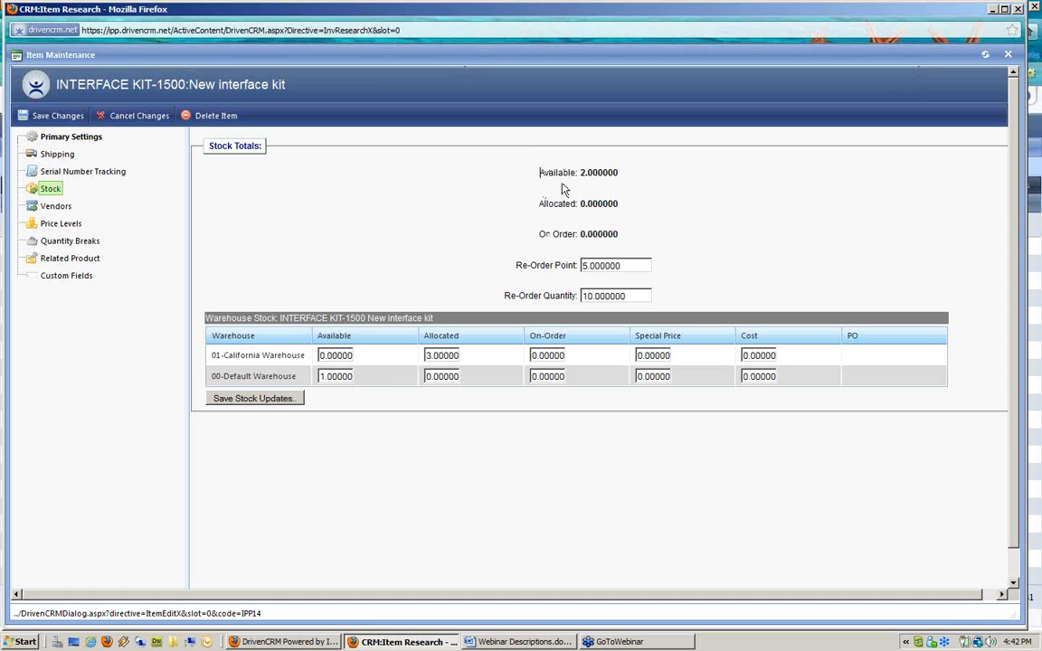
{"action": "left_click_drag", "start_coordinate": [543, 172], "coordinate": [656, 186]}
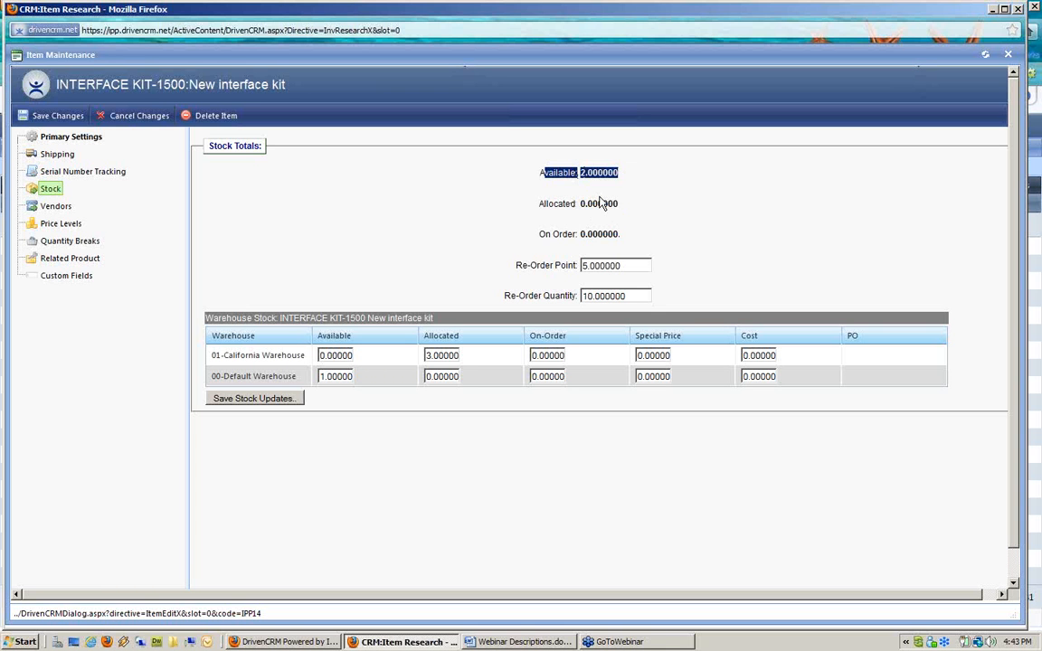
{"action": "left_click", "coordinate": [543, 172]}
{"action": "left_click_drag", "start_coordinate": [541, 173], "coordinate": [570, 178]}
Set the California Warehouse's available stock to 2 and save the stock updates.
{"action": "left_click", "coordinate": [323, 376]}
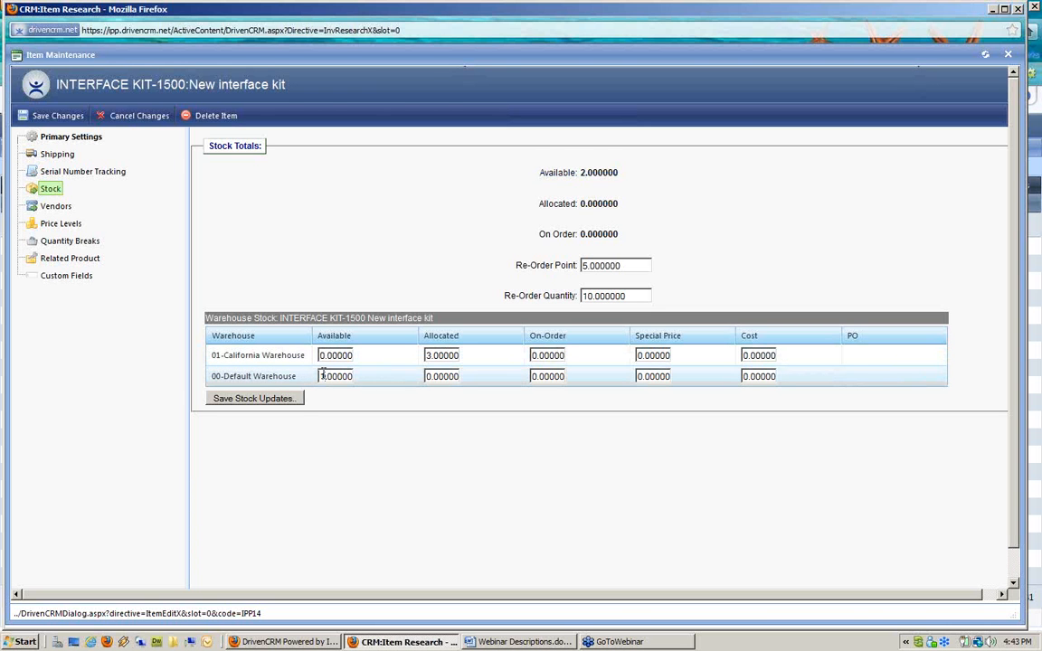
{"action": "left_click_drag", "start_coordinate": [323, 355], "coordinate": [306, 355]}
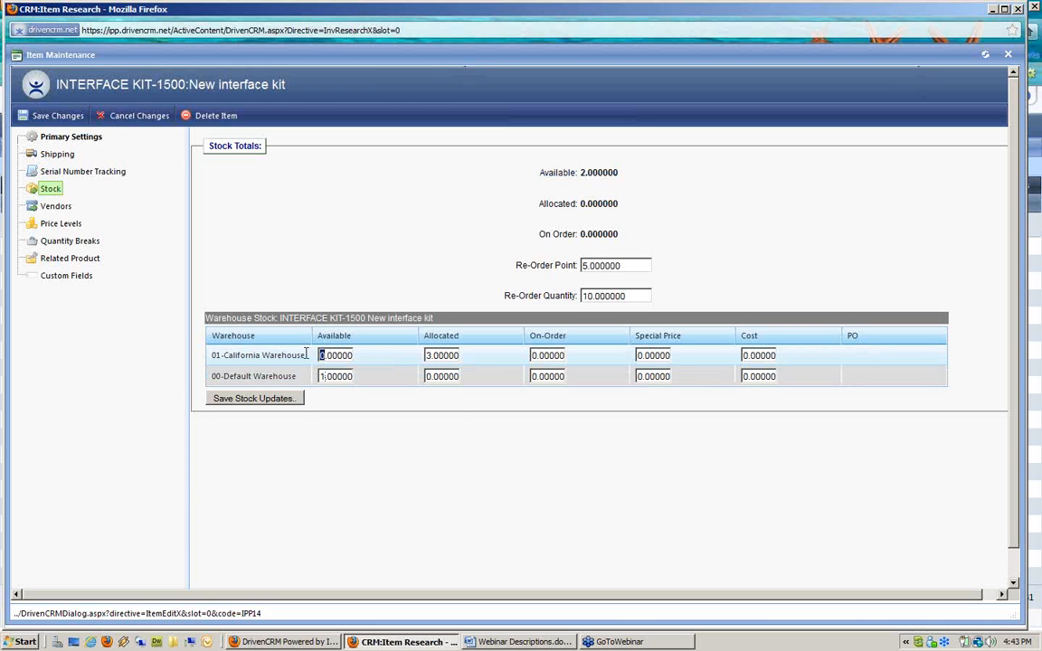
{"action": "type", "text": "2"}
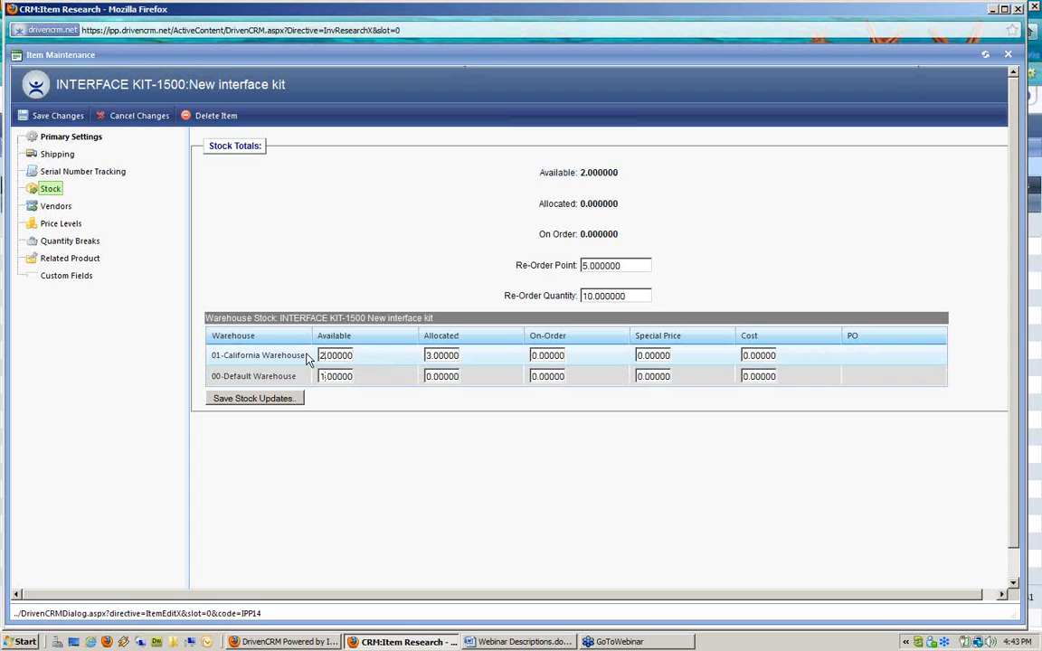
{"action": "left_click", "coordinate": [289, 401]}
Check the available stock total, the re-order point and the re-order quantity of the interface kit.
{"action": "left_click_drag", "start_coordinate": [548, 178], "coordinate": [620, 182]}
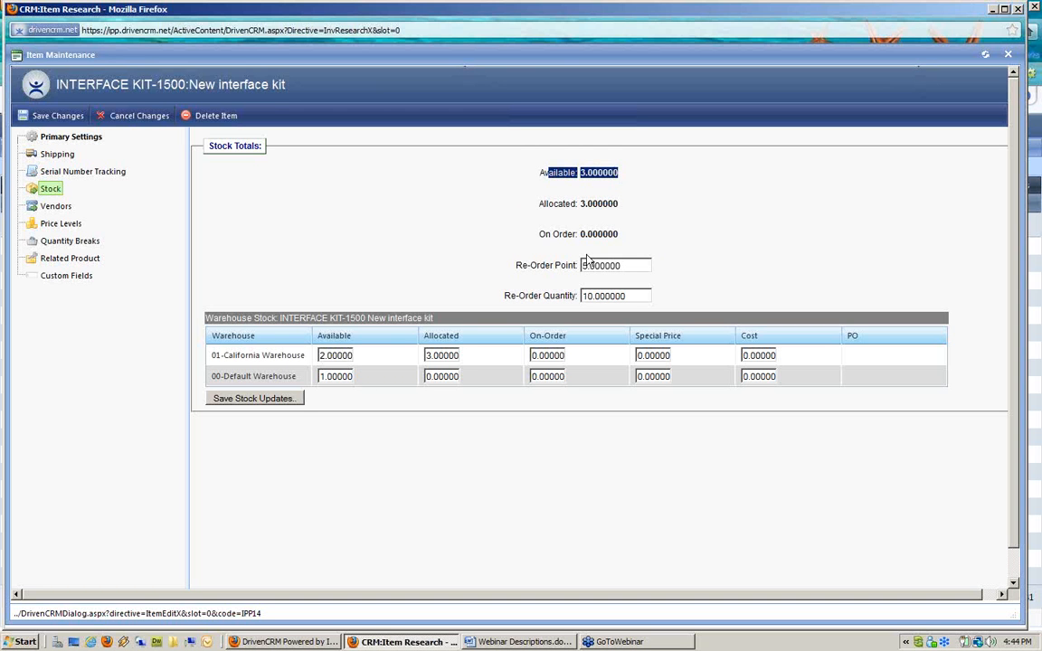
{"action": "left_click", "coordinate": [525, 233]}
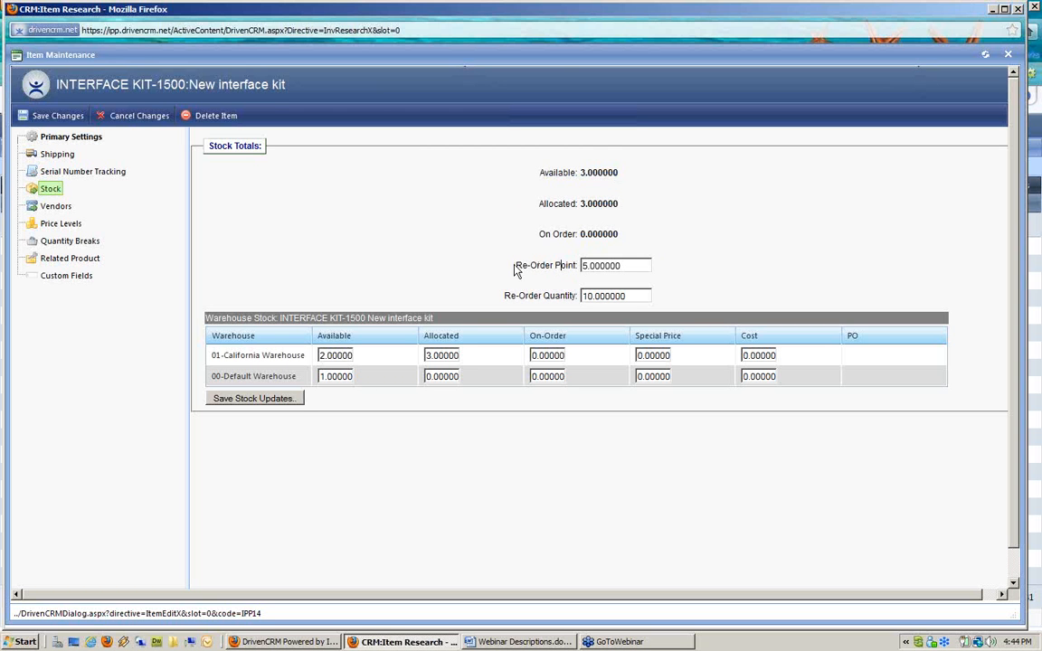
{"action": "left_click", "coordinate": [635, 265]}
{"action": "left_click_drag", "start_coordinate": [635, 264], "coordinate": [563, 261]}
{"action": "left_click_drag", "start_coordinate": [644, 296], "coordinate": [591, 270]}
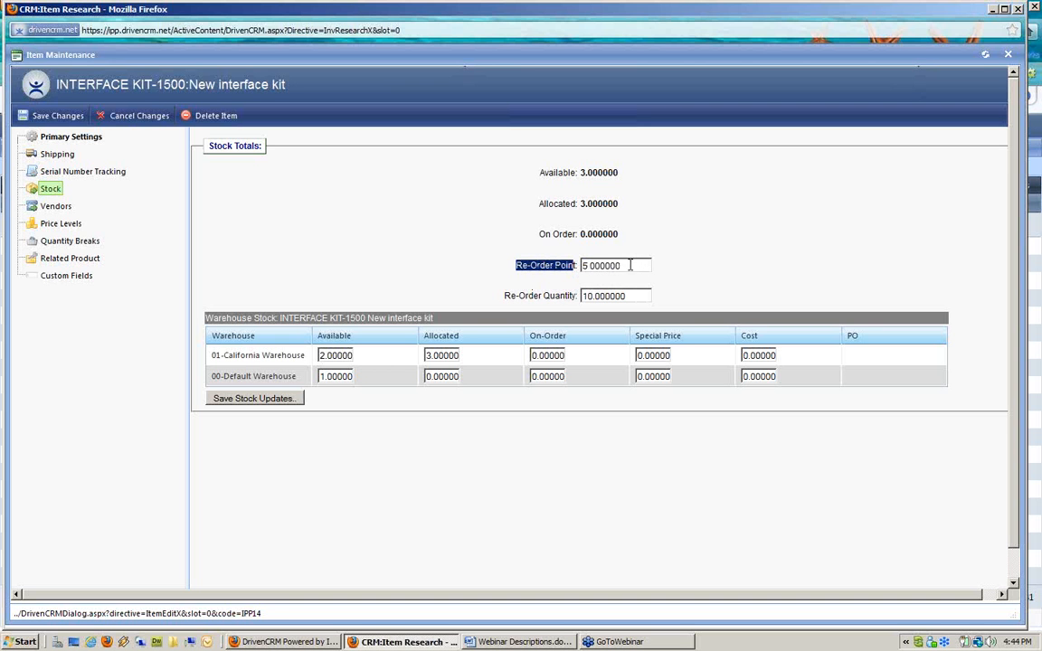
{"action": "left_click", "coordinate": [513, 295]}
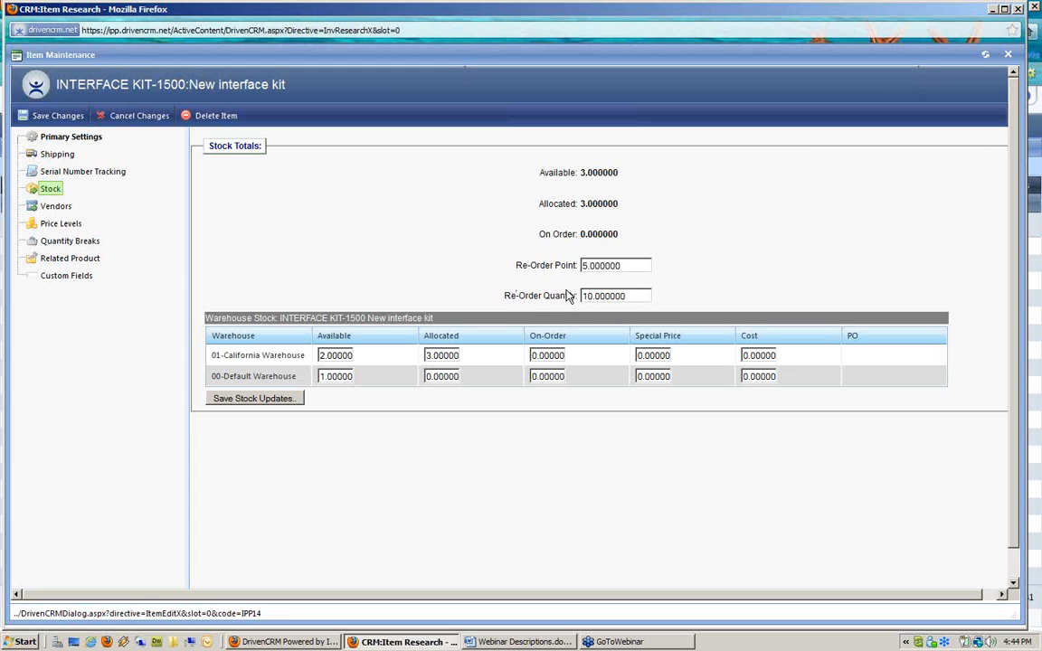
{"action": "left_click_drag", "start_coordinate": [515, 265], "coordinate": [581, 271]}
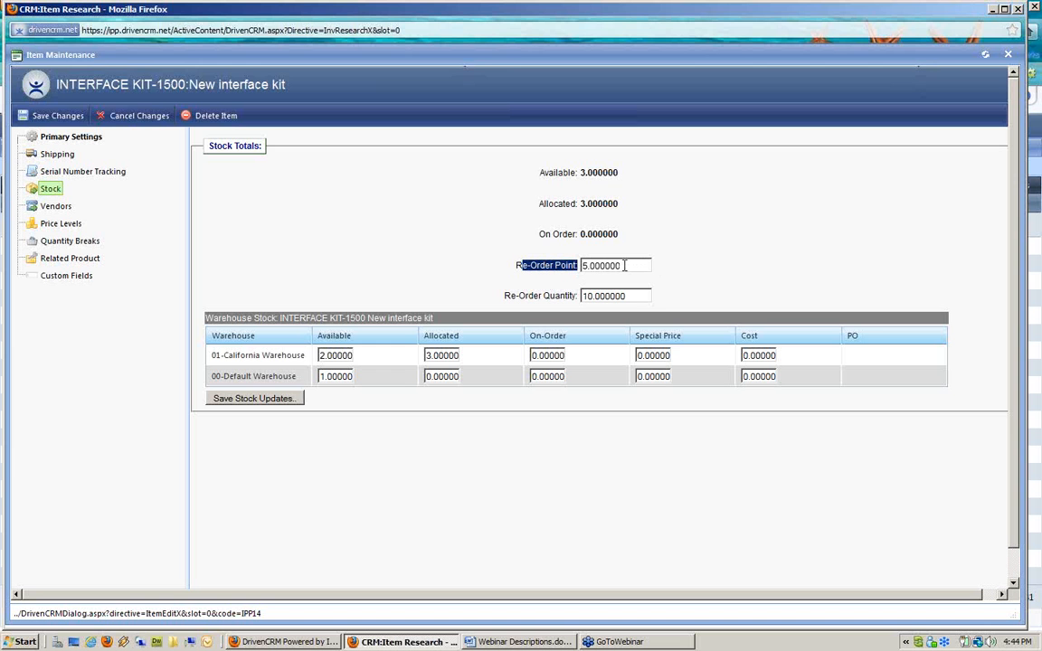
Switch to the main DrivenCRM window and examine the inventory's list of low-stock items below their reorder point.
{"action": "left_click", "coordinate": [285, 641]}
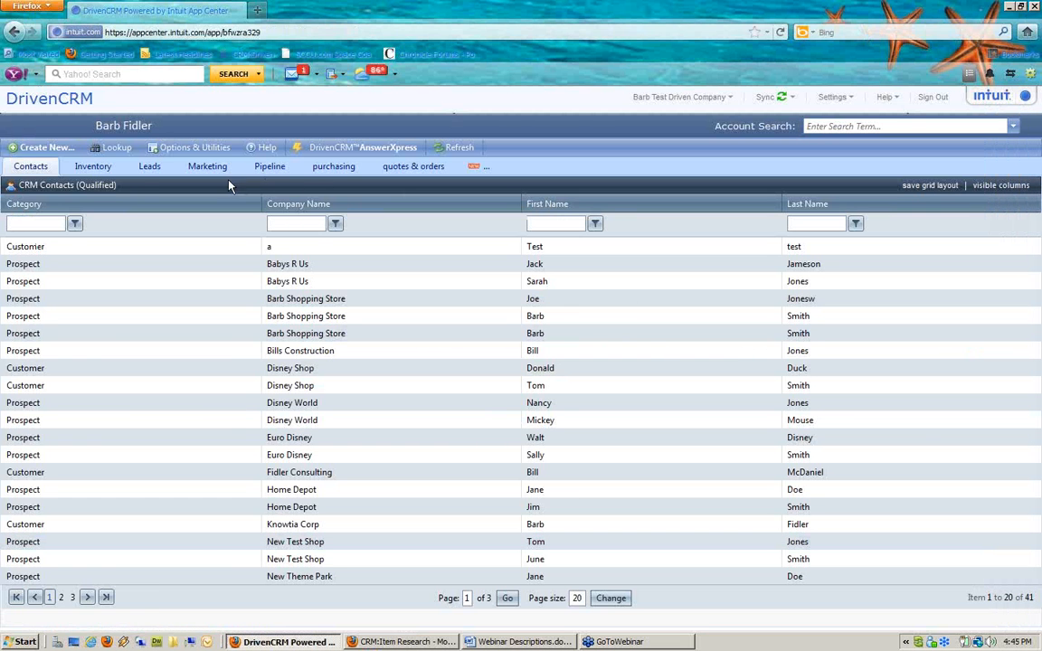
{"action": "left_click", "coordinate": [93, 168]}
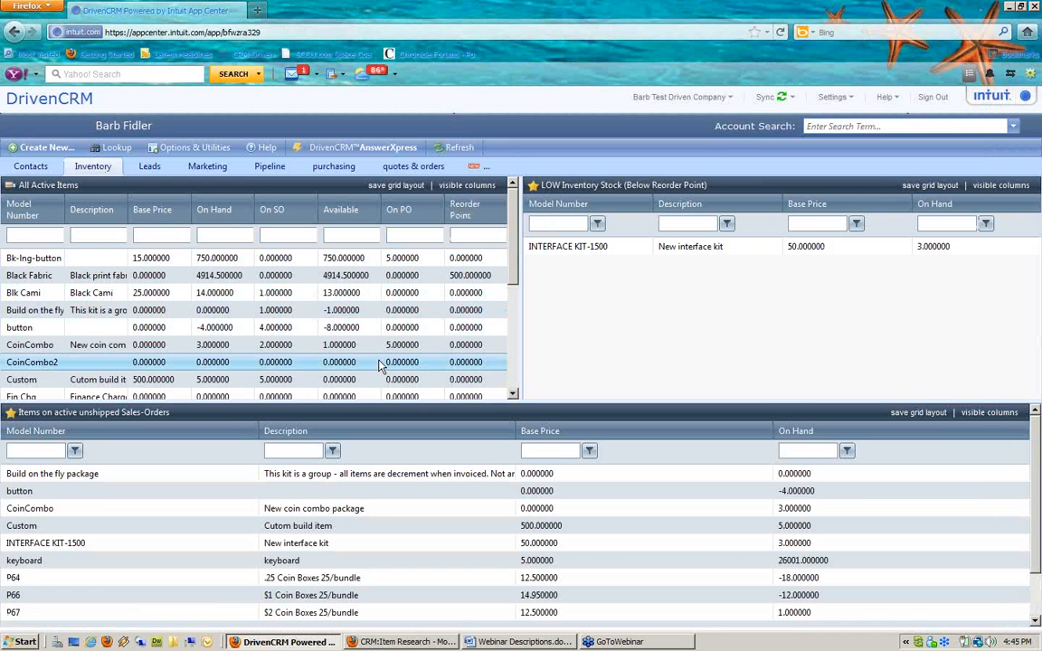
{"action": "left_click_drag", "start_coordinate": [559, 188], "coordinate": [667, 192]}
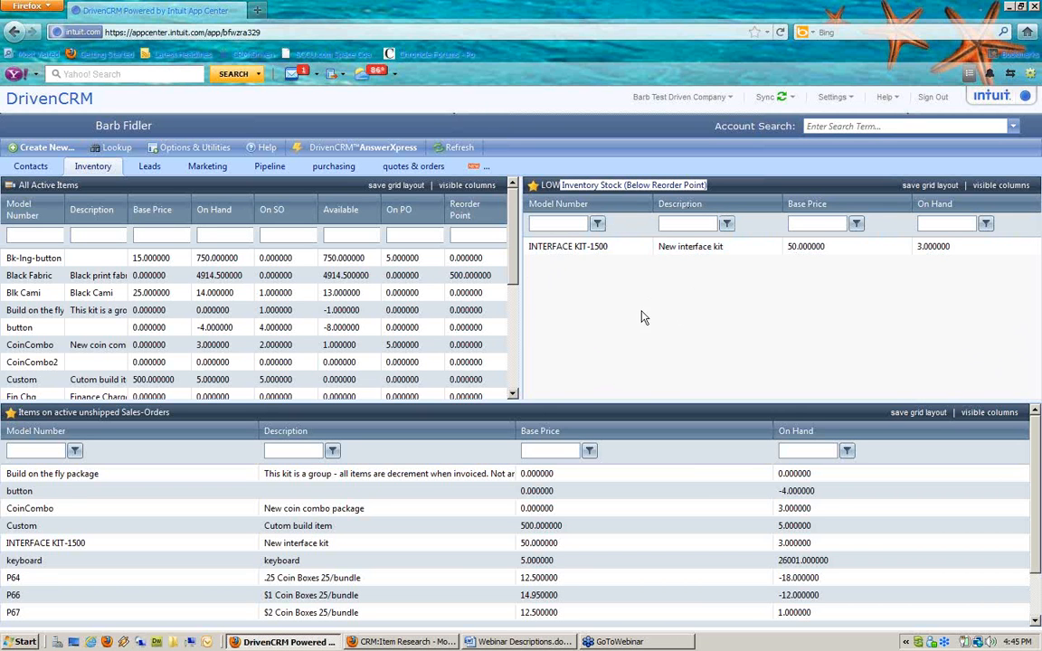
Return to the interface kit's item window, open its vendor settings, and review the vendor #1 choices, picking Lowes.
{"action": "left_click", "coordinate": [419, 644]}
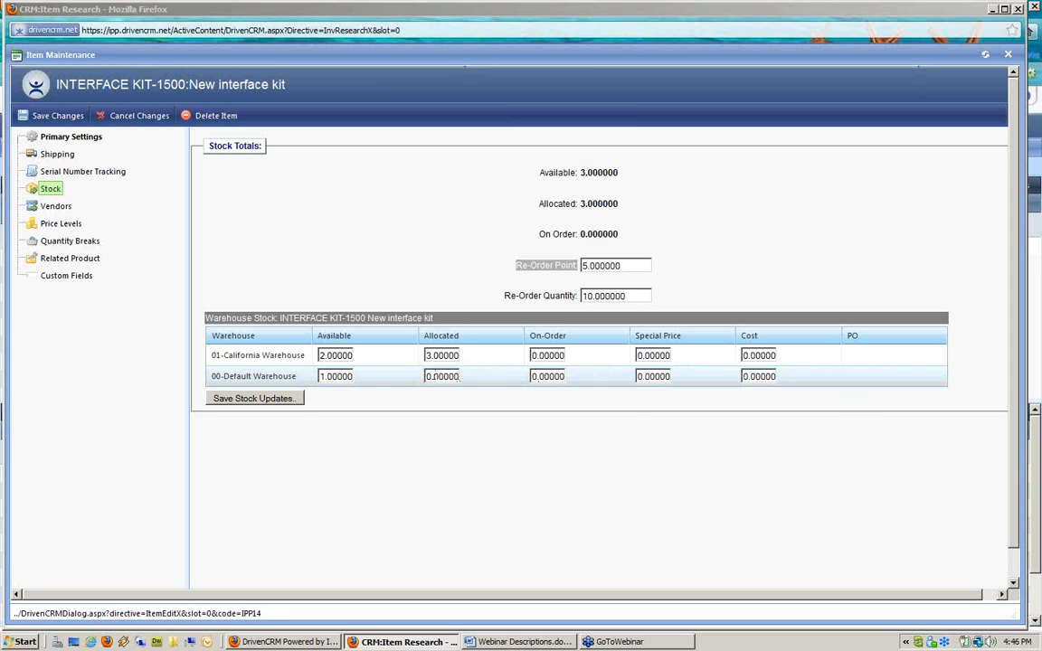
{"action": "left_click", "coordinate": [348, 265]}
{"action": "left_click", "coordinate": [56, 207]}
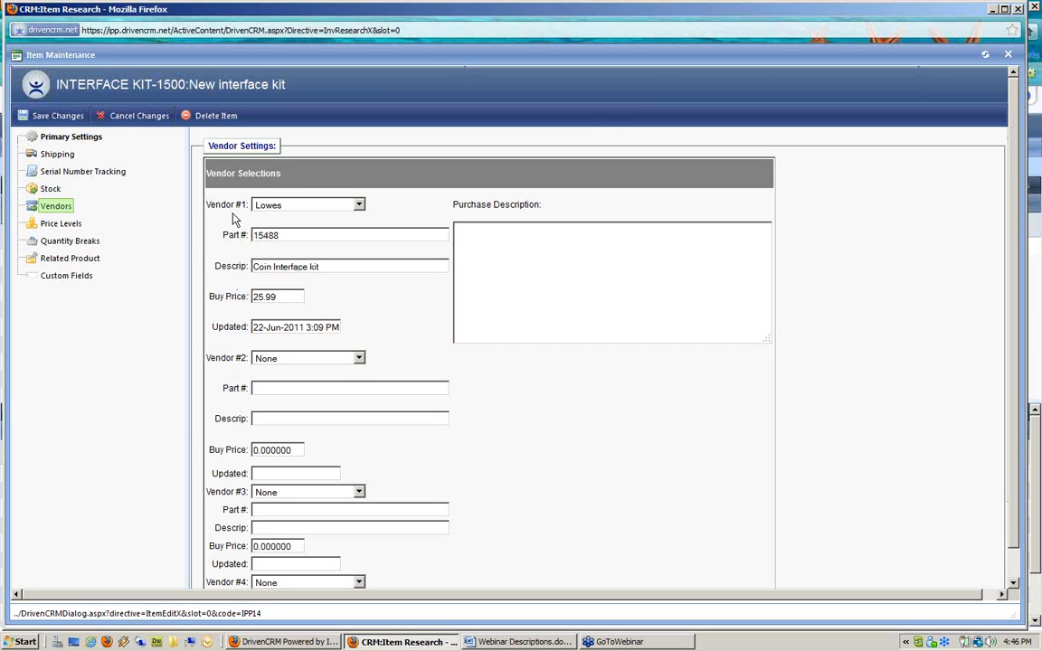
{"action": "left_click_drag", "start_coordinate": [247, 205], "coordinate": [221, 205]}
{"action": "left_click_drag", "start_coordinate": [305, 238], "coordinate": [215, 225]}
{"action": "left_click_drag", "start_coordinate": [215, 204], "coordinate": [237, 205]}
{"action": "left_click", "coordinate": [316, 207]}
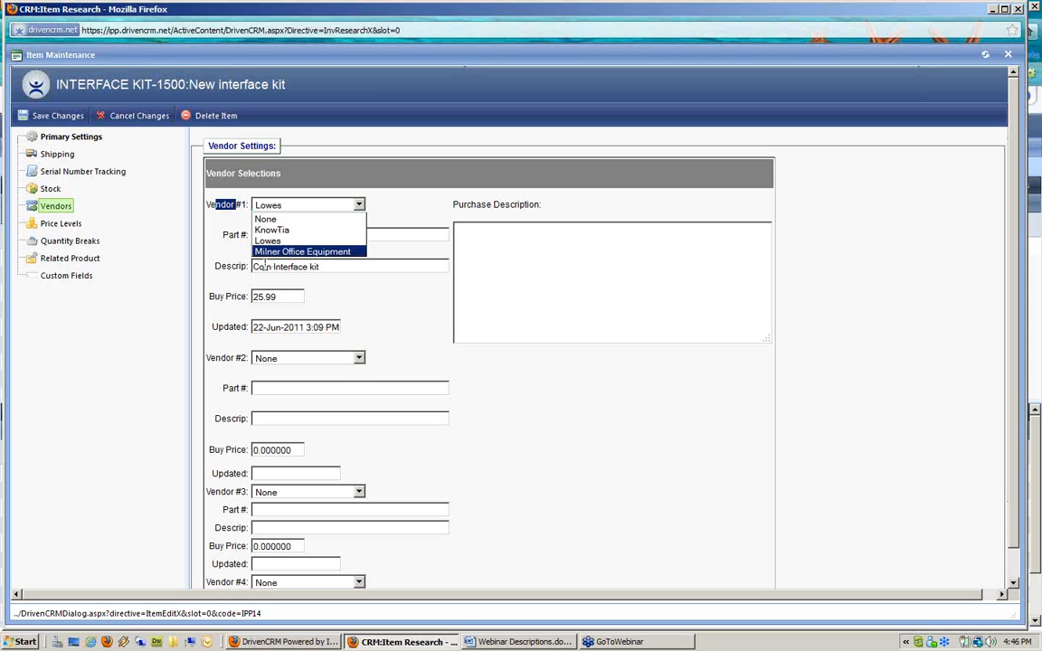
{"action": "left_click", "coordinate": [267, 240]}
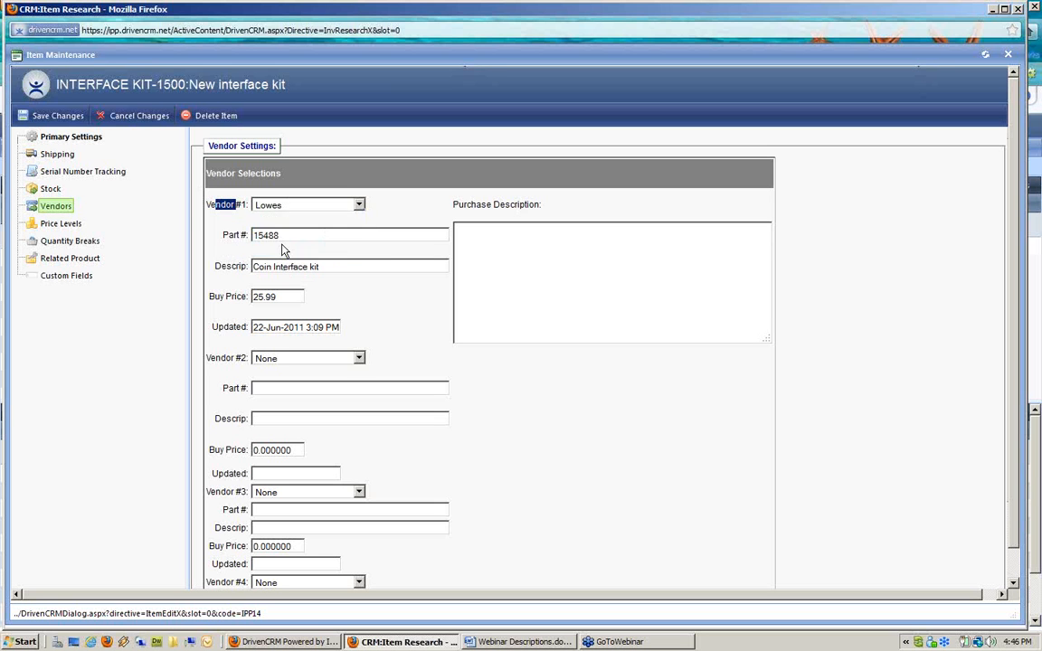
Review vendor #1's part number, description, buy price and last updated date.
{"action": "left_click", "coordinate": [238, 237]}
{"action": "left_click_drag", "start_coordinate": [295, 238], "coordinate": [219, 224]}
{"action": "left_click", "coordinate": [290, 267]}
{"action": "left_click_drag", "start_coordinate": [326, 269], "coordinate": [259, 266]}
{"action": "left_click", "coordinate": [283, 263]}
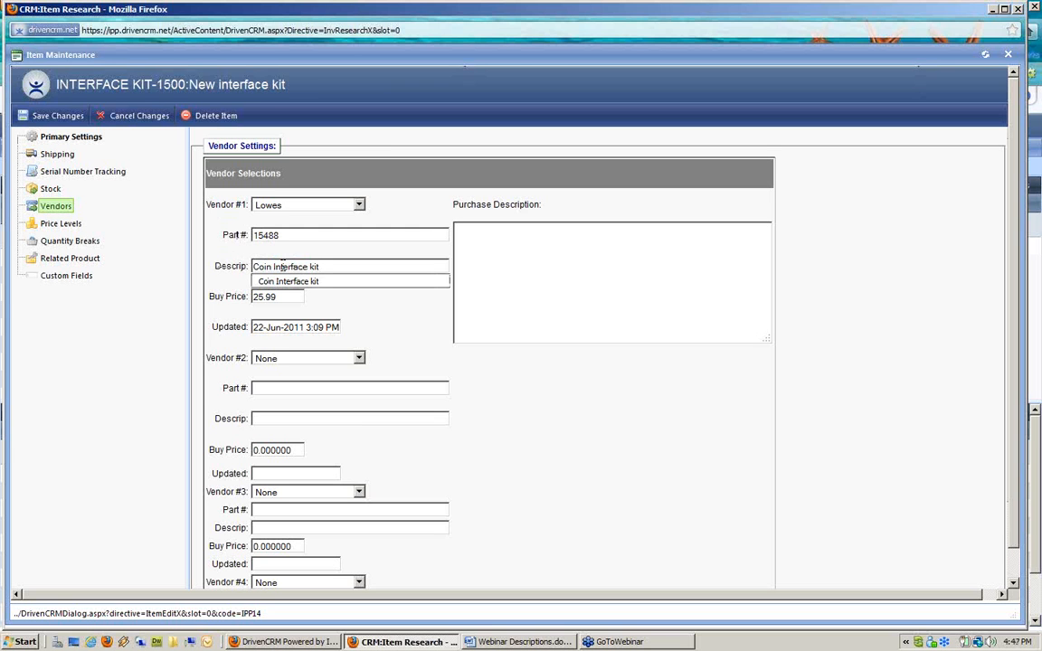
{"action": "left_click", "coordinate": [288, 281]}
{"action": "left_click_drag", "start_coordinate": [274, 298], "coordinate": [245, 295]}
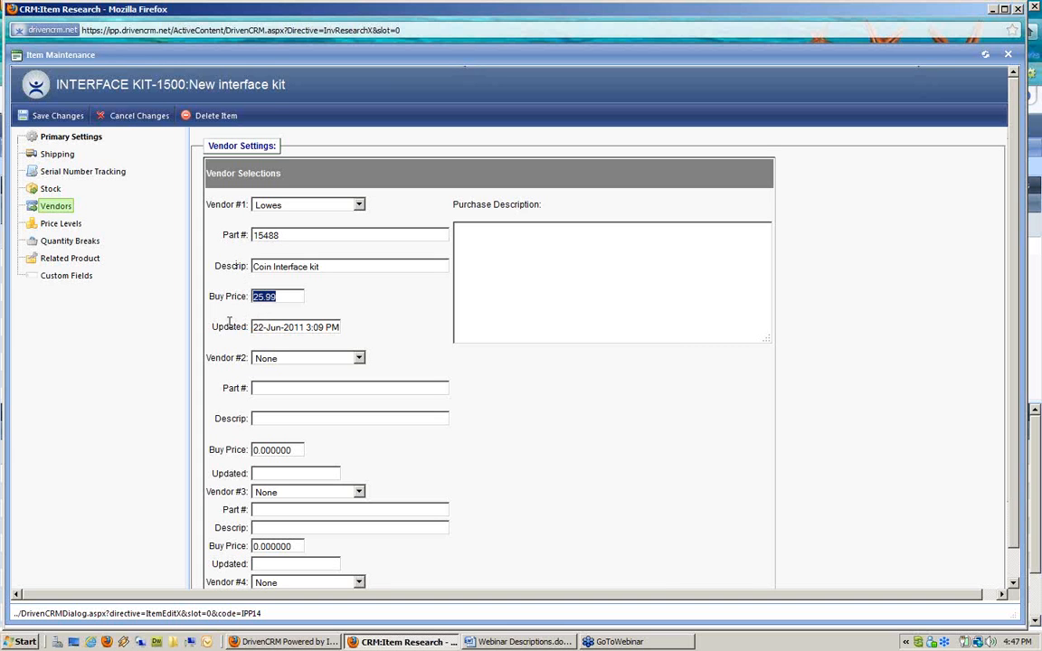
{"action": "left_click_drag", "start_coordinate": [210, 327], "coordinate": [260, 329]}
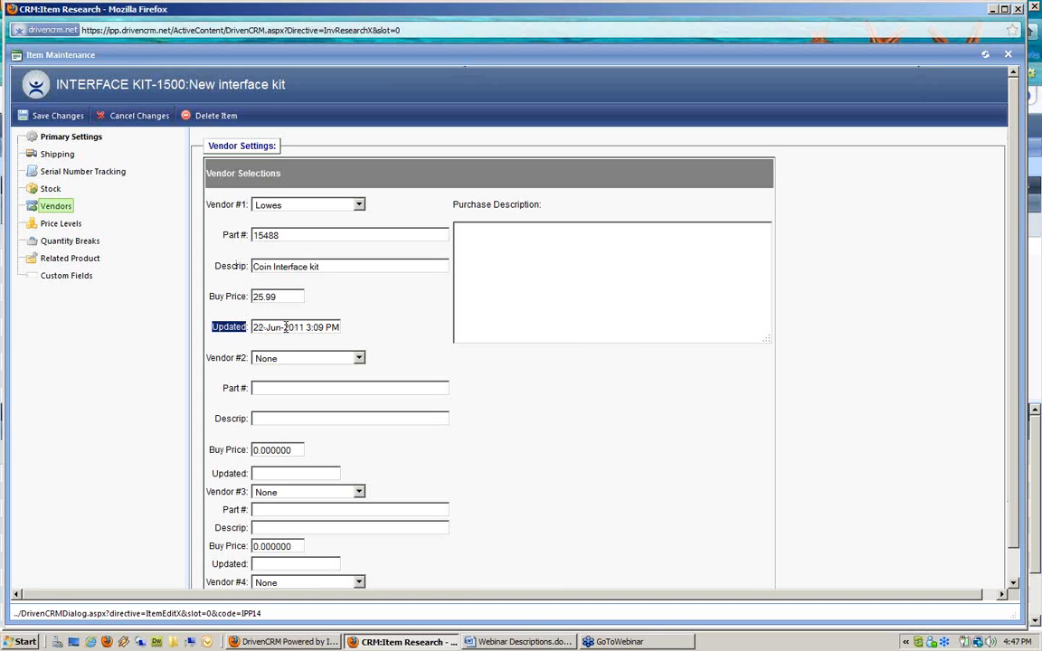
{"action": "left_click", "coordinate": [280, 327]}
Assign Milner Office Equipment as vendor #2 and enter interfaceKIt as its part number.
{"action": "left_click_drag", "start_coordinate": [230, 358], "coordinate": [250, 358]}
{"action": "left_click", "coordinate": [278, 360]}
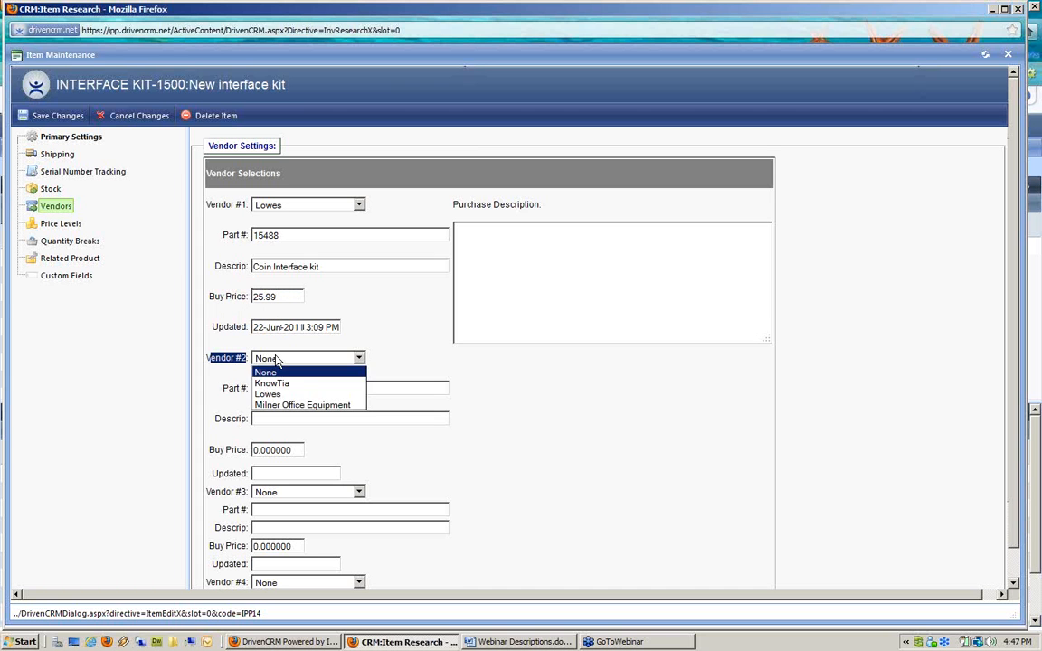
{"action": "left_click", "coordinate": [308, 405]}
{"action": "left_click", "coordinate": [311, 388]}
{"action": "type", "text": "interfe"}
{"action": "type", "text": "ce"}
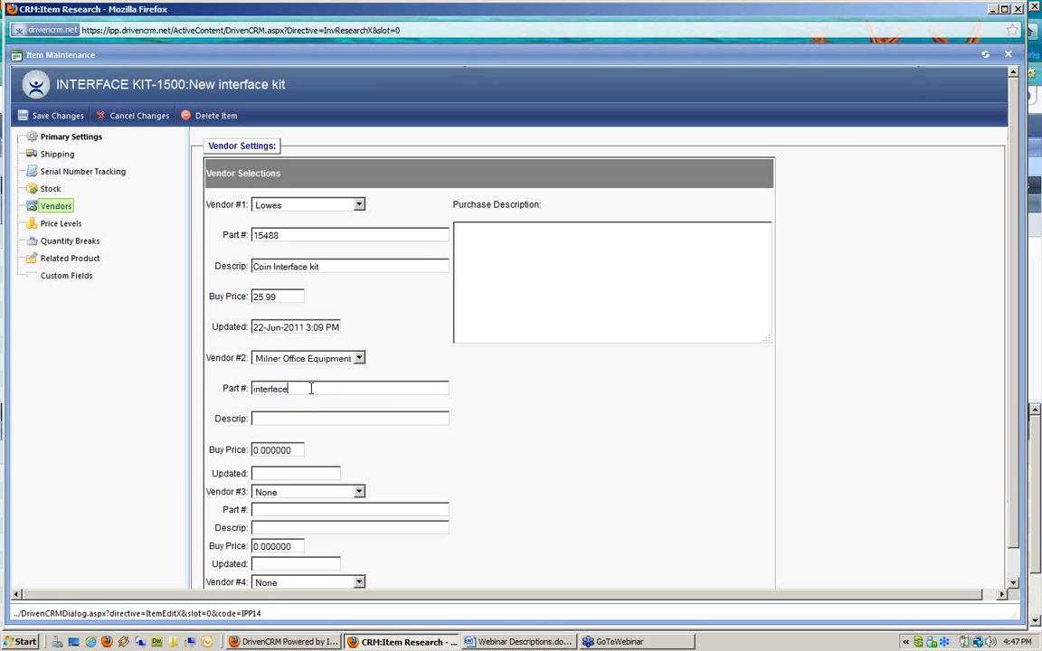
{"action": "type", "text": "Kit"}
Describe vendor #2's part as Driven Interface Kit, with a buy price of 28.99 and an updated date of 7/14/2011.
{"action": "type", "text": "Driven Int"}
{"action": "type", "text": "erfac"}
{"action": "type", "text": "e Kit"}
{"action": "key", "text": "Tab"}
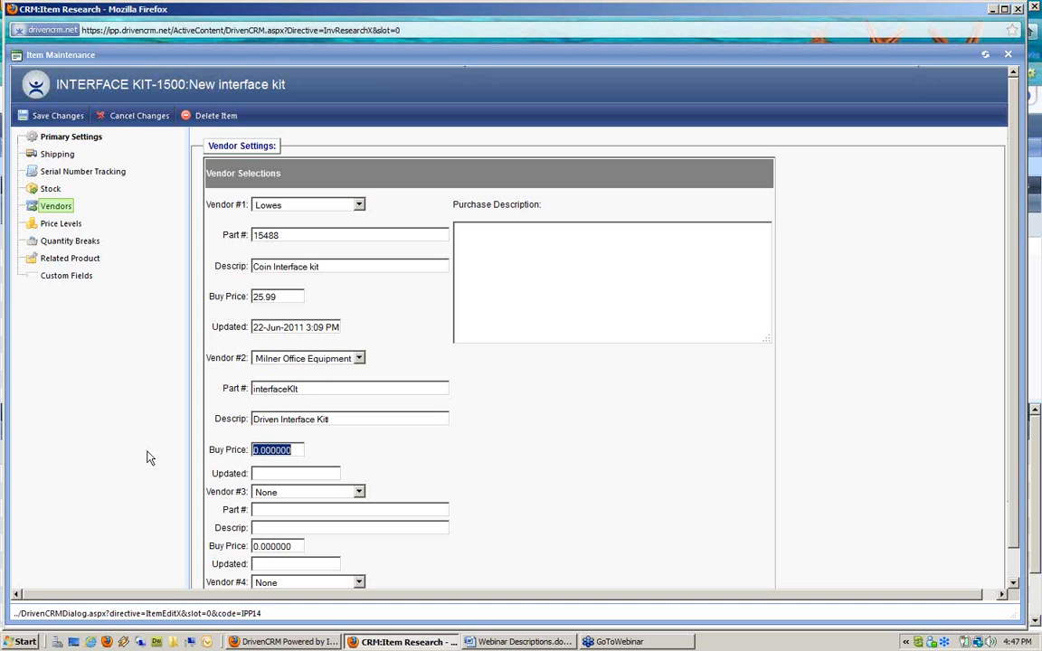
{"action": "type", "text": "28.99"}
{"action": "left_click", "coordinate": [266, 472]}
{"action": "type", "text": "7/14/2011"}
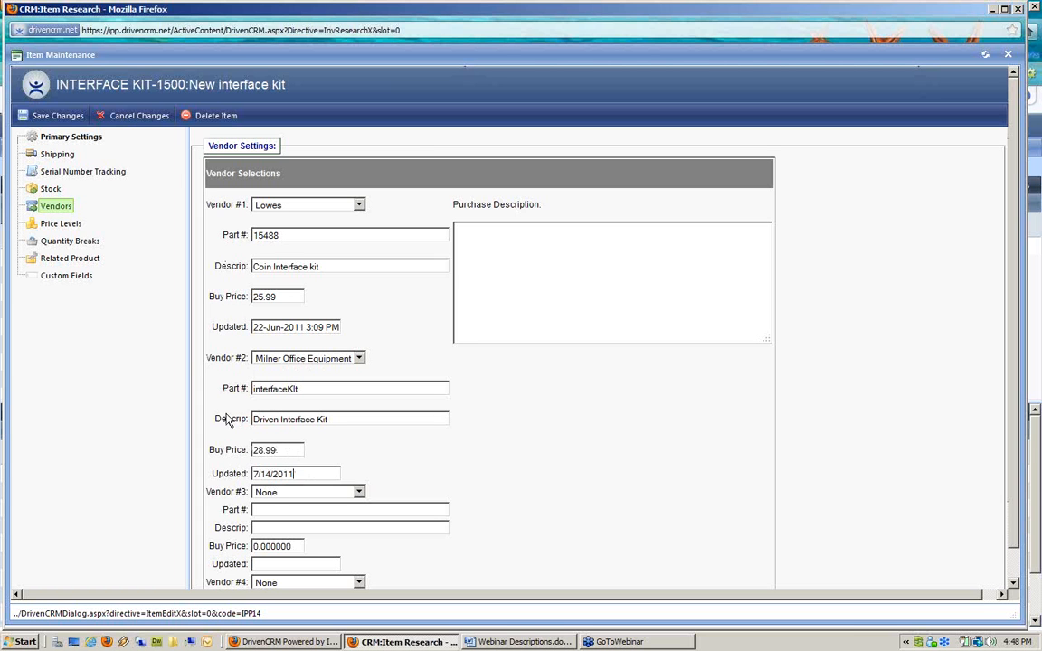
Review the remaining vendor slots down to vendor #5 and vendor #2's buy price, and return to the primary settings.
{"action": "scroll", "coordinate": [217, 493], "scroll_direction": "down", "scroll_amount": 3}
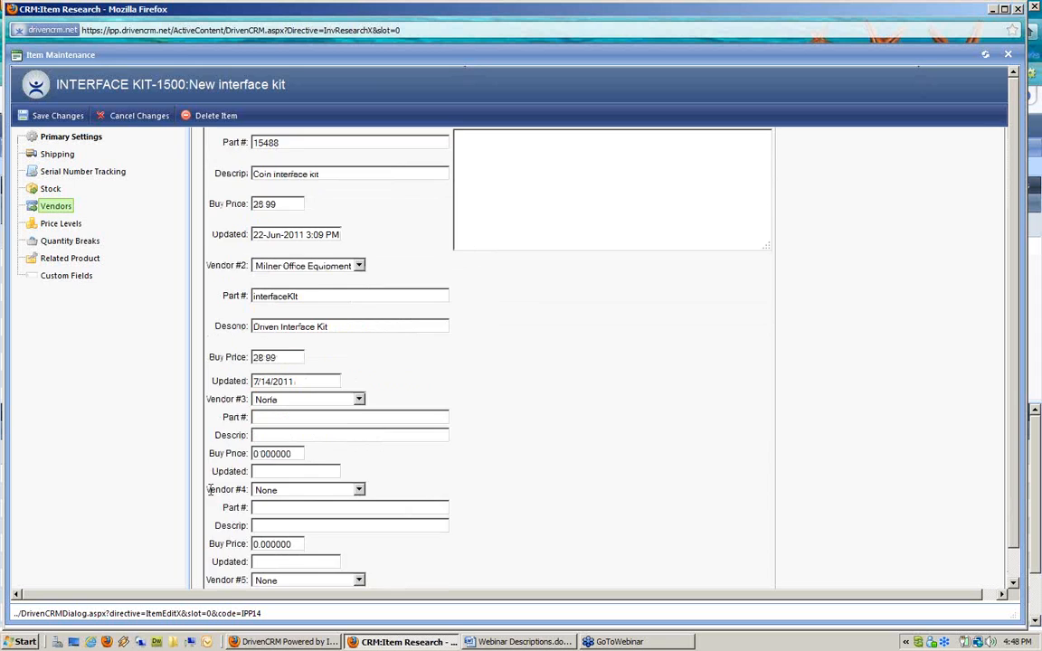
{"action": "scroll", "coordinate": [217, 495], "scroll_direction": "down", "scroll_amount": 1}
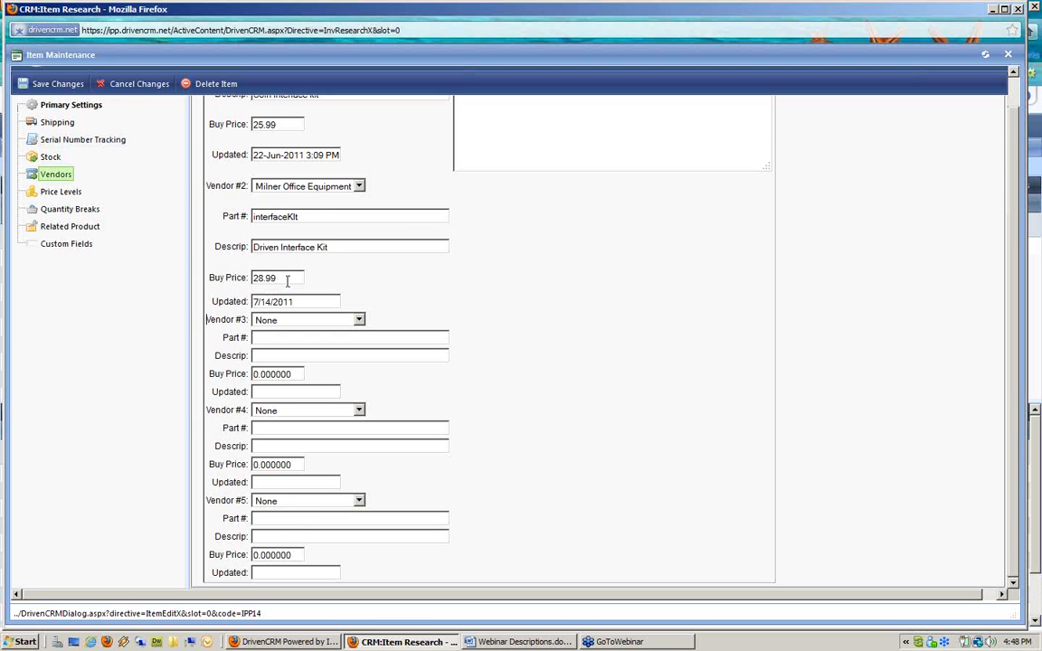
{"action": "left_click_drag", "start_coordinate": [287, 281], "coordinate": [186, 270]}
{"action": "left_click", "coordinate": [76, 109]}
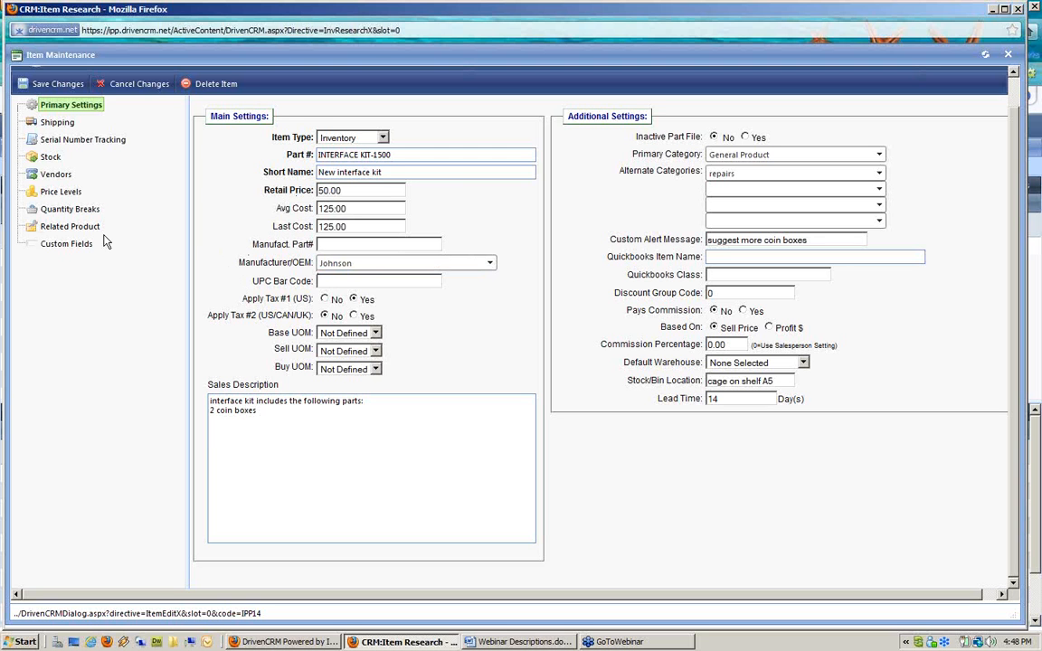
Open the item's price levels and examine the Fixed Amount option and the levels from 2 through 20.
{"action": "left_click", "coordinate": [63, 194]}
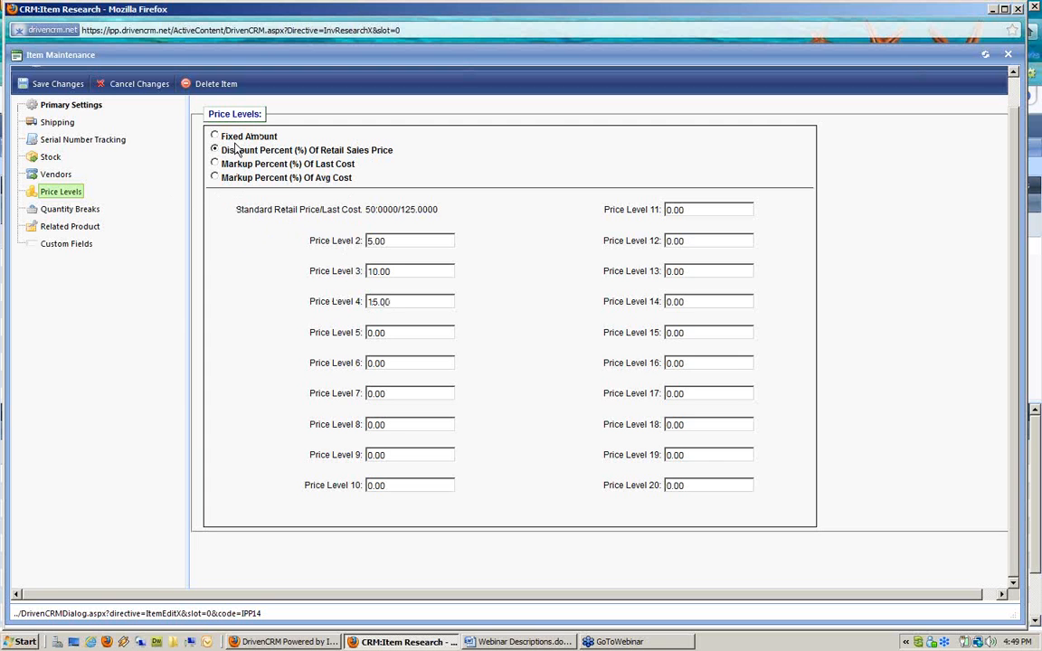
{"action": "mouse_move", "coordinate": [223, 136]}
{"action": "left_mouse_down"}
{"action": "mouse_move", "coordinate": [317, 137]}
{"action": "mouse_move", "coordinate": [219, 141]}
{"action": "left_mouse_up"}
{"action": "left_click", "coordinate": [317, 136]}
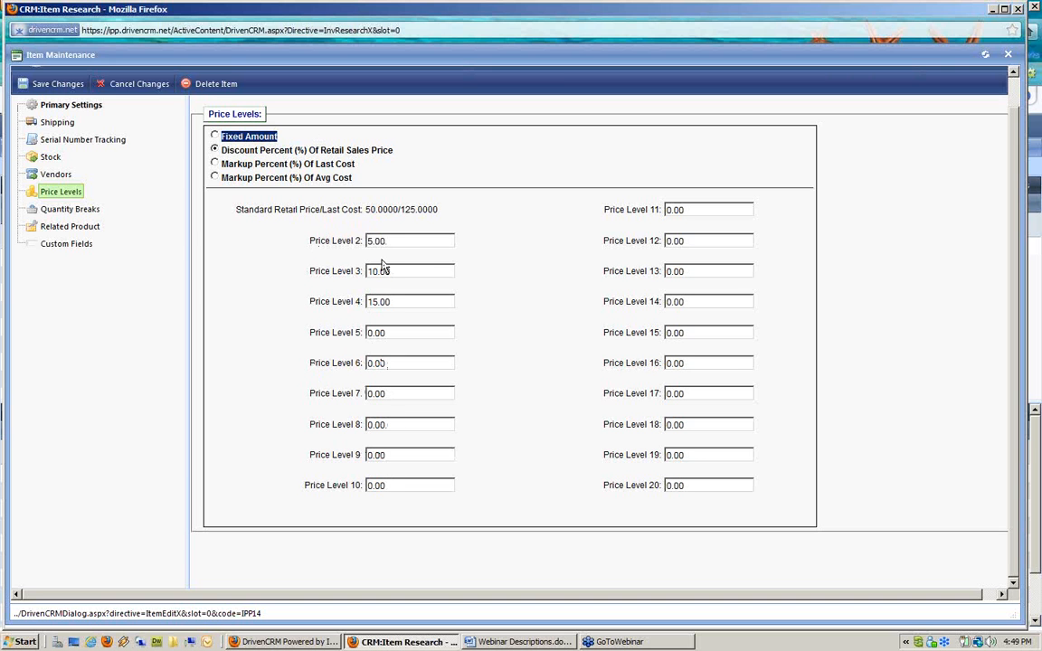
{"action": "left_click_drag", "start_coordinate": [314, 241], "coordinate": [366, 242]}
{"action": "left_click_drag", "start_coordinate": [604, 486], "coordinate": [661, 486]}
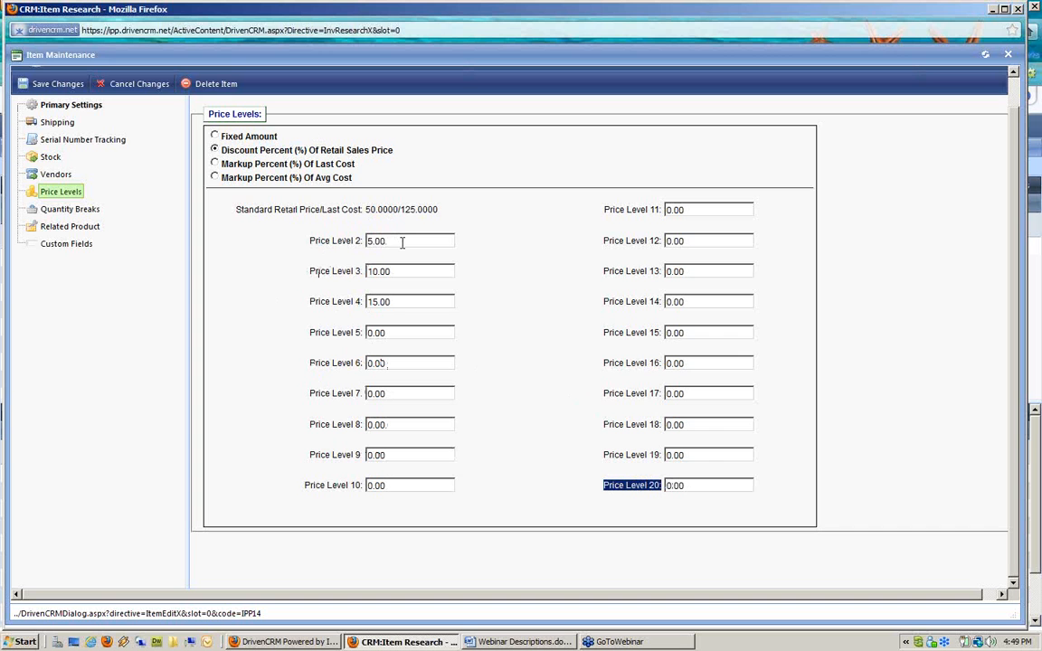
Set the price levels as fixed amounts, with 48.50 for level 2 and 47.0 for level 3.
{"action": "left_click_drag", "start_coordinate": [402, 243], "coordinate": [328, 233]}
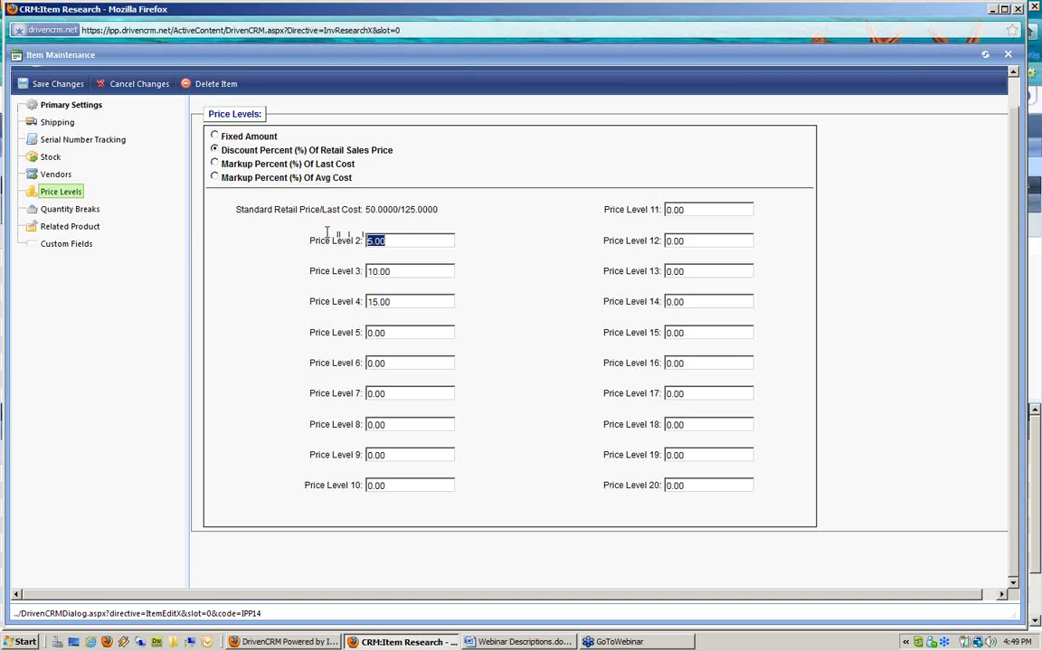
{"action": "type", "text": "48.50"}
{"action": "left_click_drag", "start_coordinate": [410, 271], "coordinate": [322, 264]}
{"action": "type", "text": "47.0"}
{"action": "left_click_drag", "start_coordinate": [311, 271], "coordinate": [366, 283]}
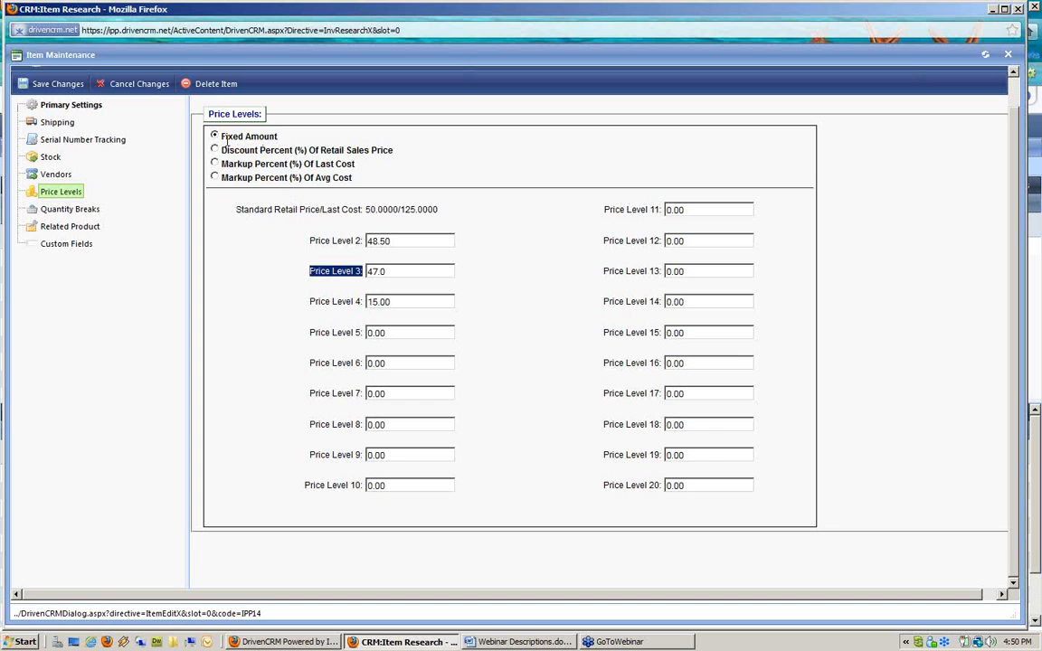
{"action": "left_click_drag", "start_coordinate": [225, 136], "coordinate": [277, 137]}
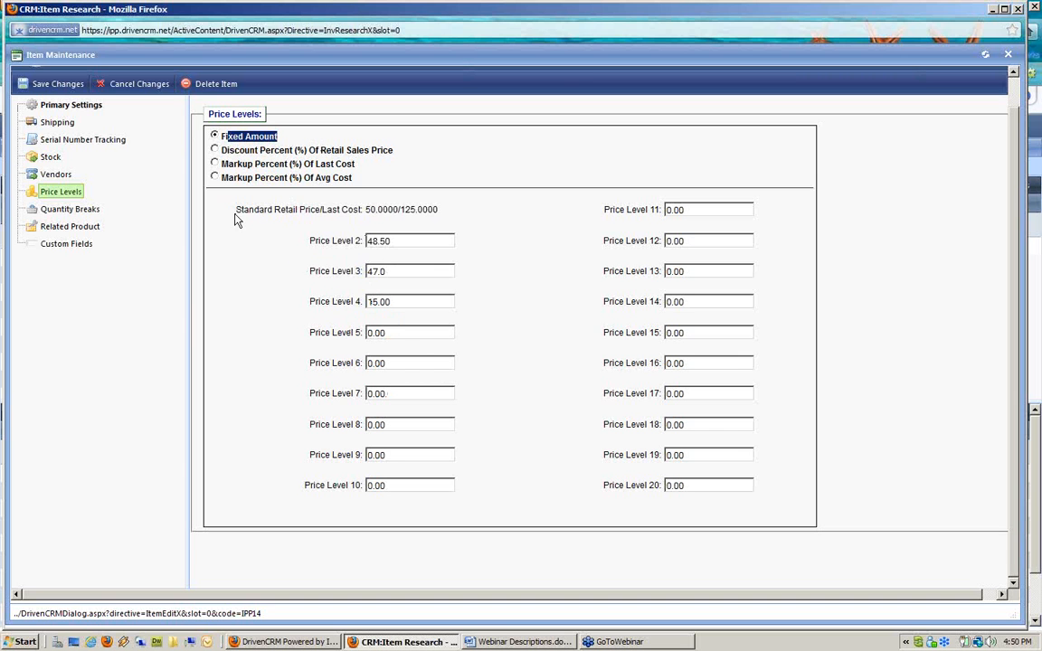
Base the price levels on a discount percent of retail sales price, with 5 for level 2 and 10 for level 3.
{"action": "left_click_drag", "start_coordinate": [225, 151], "coordinate": [323, 149]}
{"action": "left_click", "coordinate": [323, 146]}
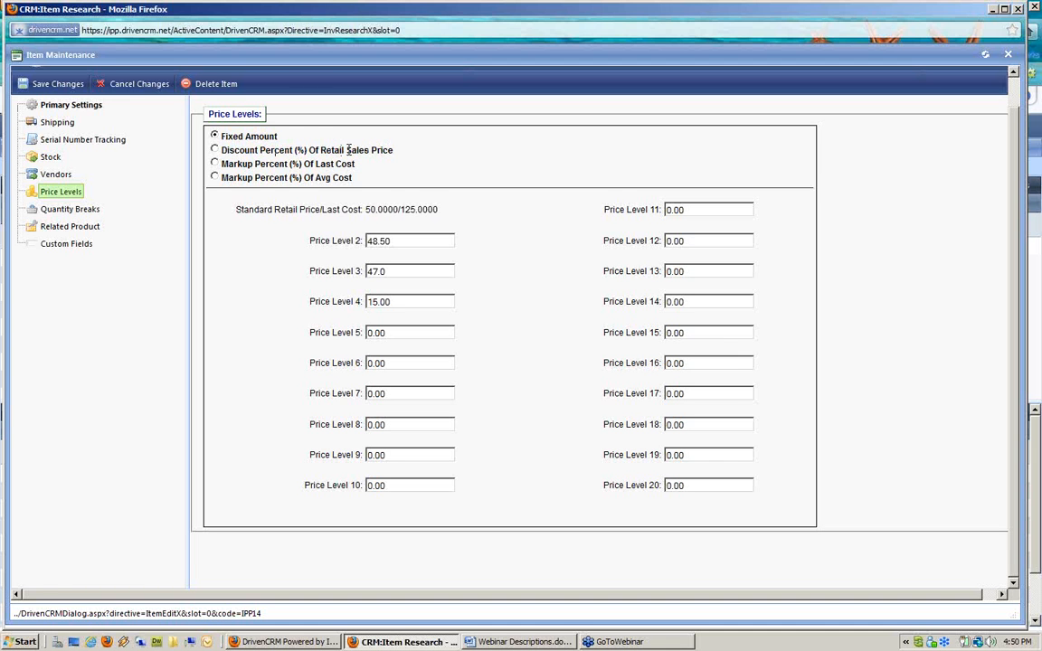
{"action": "left_click", "coordinate": [216, 151]}
{"action": "left_click_drag", "start_coordinate": [425, 242], "coordinate": [328, 233]}
{"action": "type", "text": "5"}
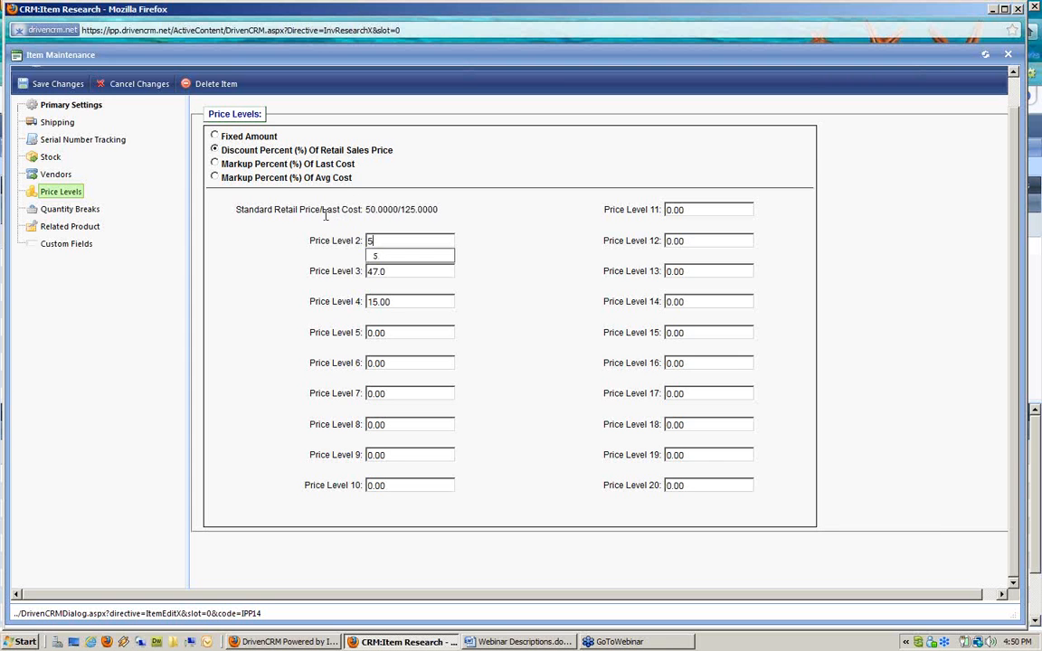
{"action": "key", "text": "Down"}
{"action": "key", "text": "Tab"}
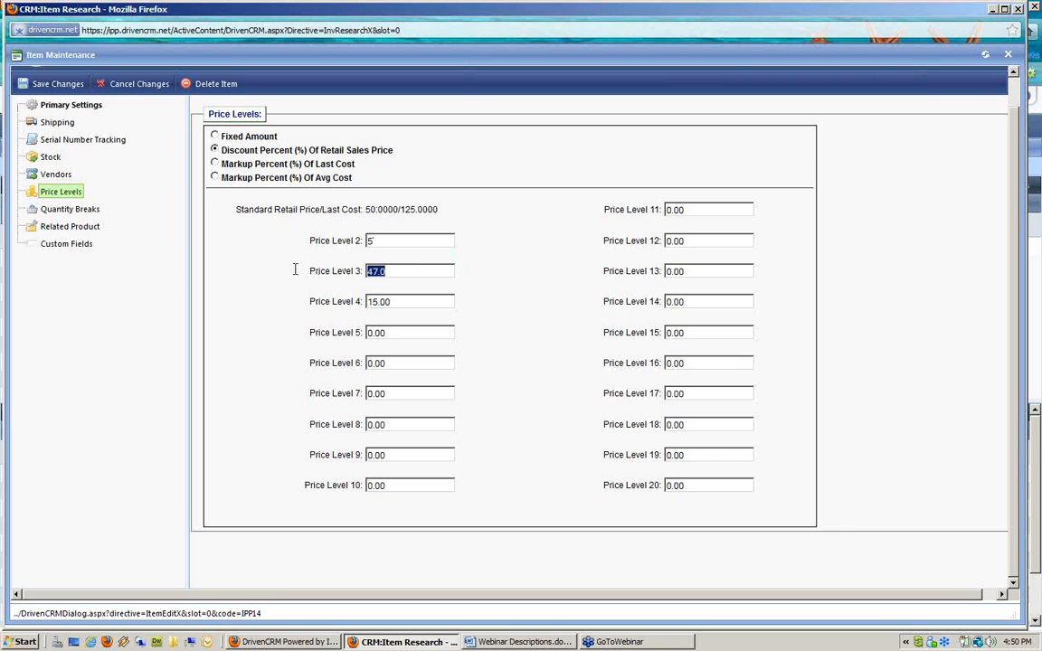
{"action": "type", "text": "10"}
{"action": "left_click", "coordinate": [500, 289]}
Review the two markup options and base the price levels on Markup Percent (%) Of Last Cost.
{"action": "left_click_drag", "start_coordinate": [242, 163], "coordinate": [358, 168]}
{"action": "left_click_drag", "start_coordinate": [265, 178], "coordinate": [374, 187]}
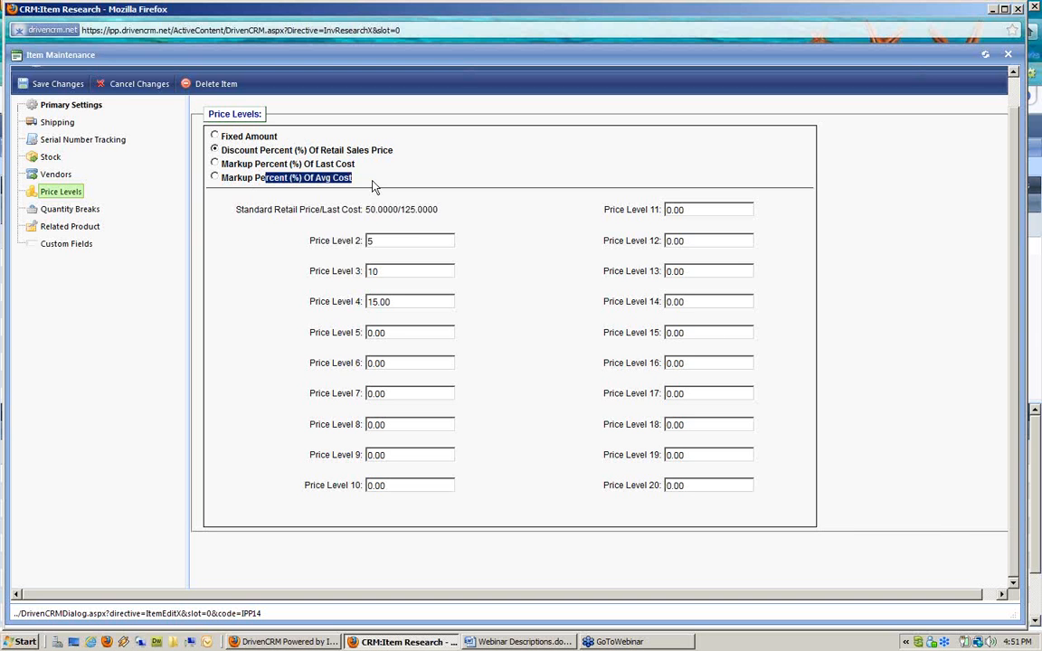
{"action": "left_click", "coordinate": [215, 165]}
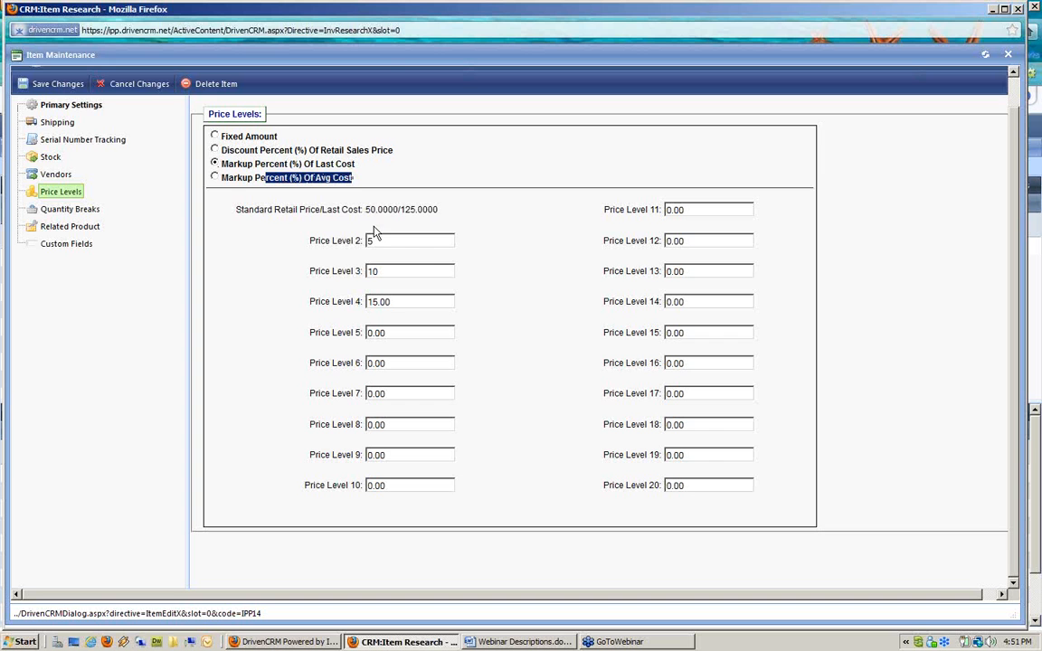
{"action": "left_click", "coordinate": [86, 108]}
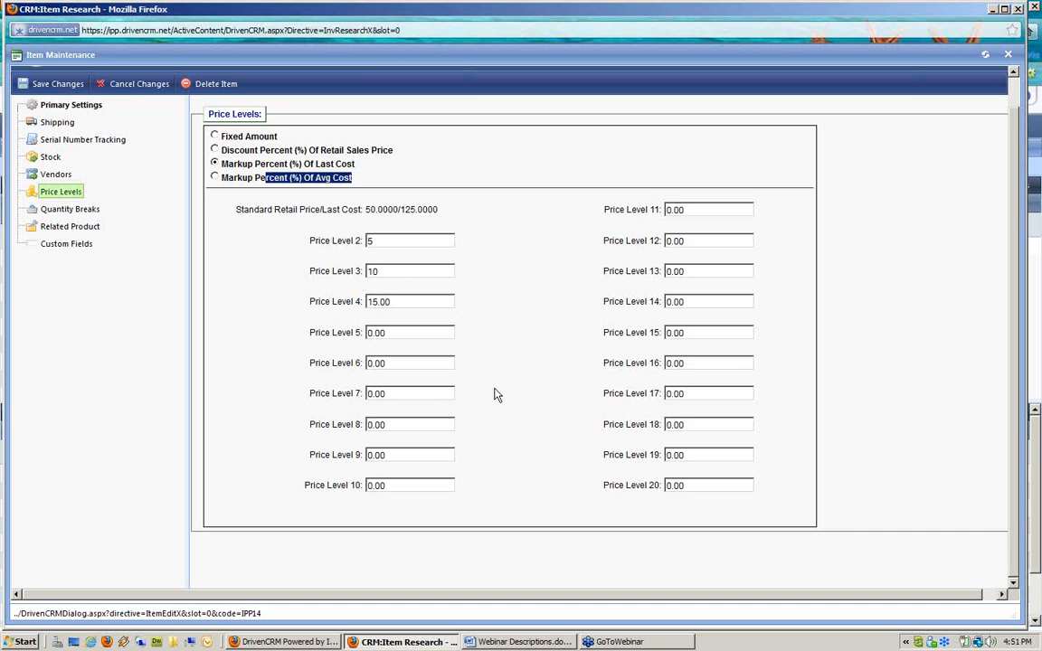
{"action": "left_click_drag", "start_coordinate": [603, 486], "coordinate": [662, 486]}
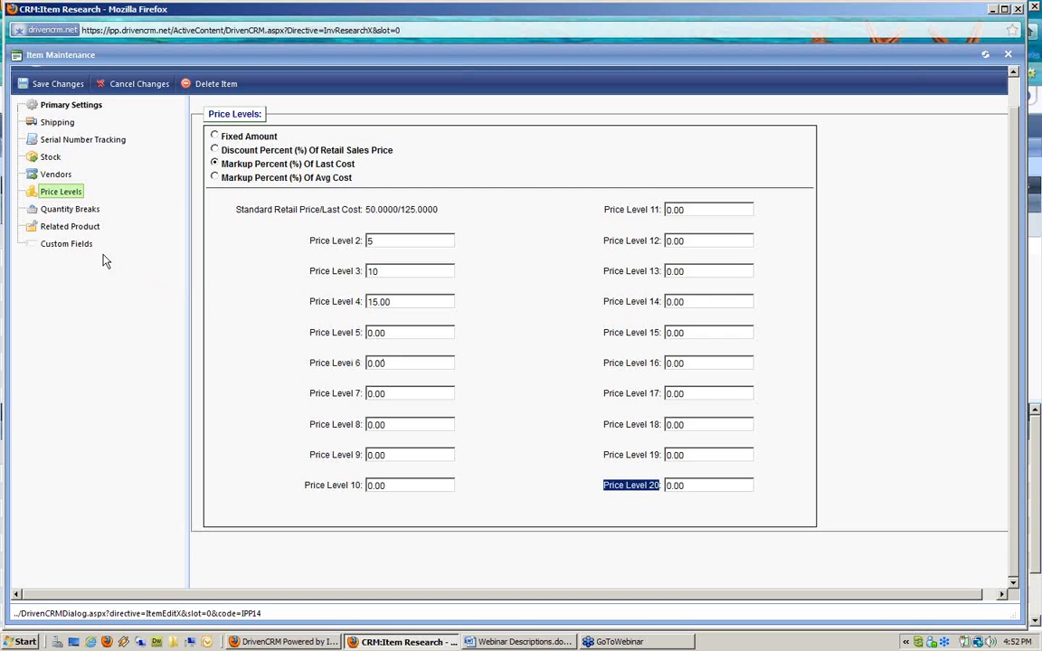
Open the item's quantity breaks, try 47.50 as price break 1, and clear the field.
{"action": "left_click", "coordinate": [76, 211]}
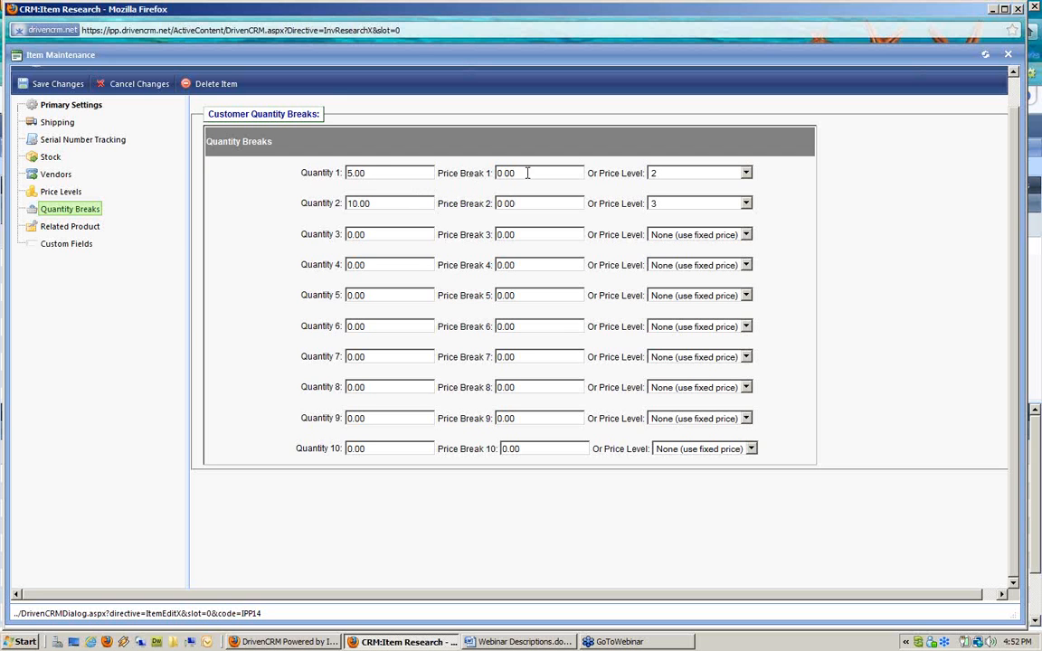
{"action": "left_click_drag", "start_coordinate": [525, 172], "coordinate": [384, 163]}
{"action": "type", "text": "47.50"}
{"action": "key", "text": "BackSpace"}
{"action": "key", "text": "BackSpace"}
{"action": "key", "text": "BackSpace"}
{"action": "key", "text": "BackSpace"}
{"action": "key", "text": "BackSpace"}
Review the price level choices for quantity 1 and the settings of the quantity 2 break.
{"action": "left_click_drag", "start_coordinate": [590, 175], "coordinate": [633, 175]}
{"action": "left_click", "coordinate": [680, 174]}
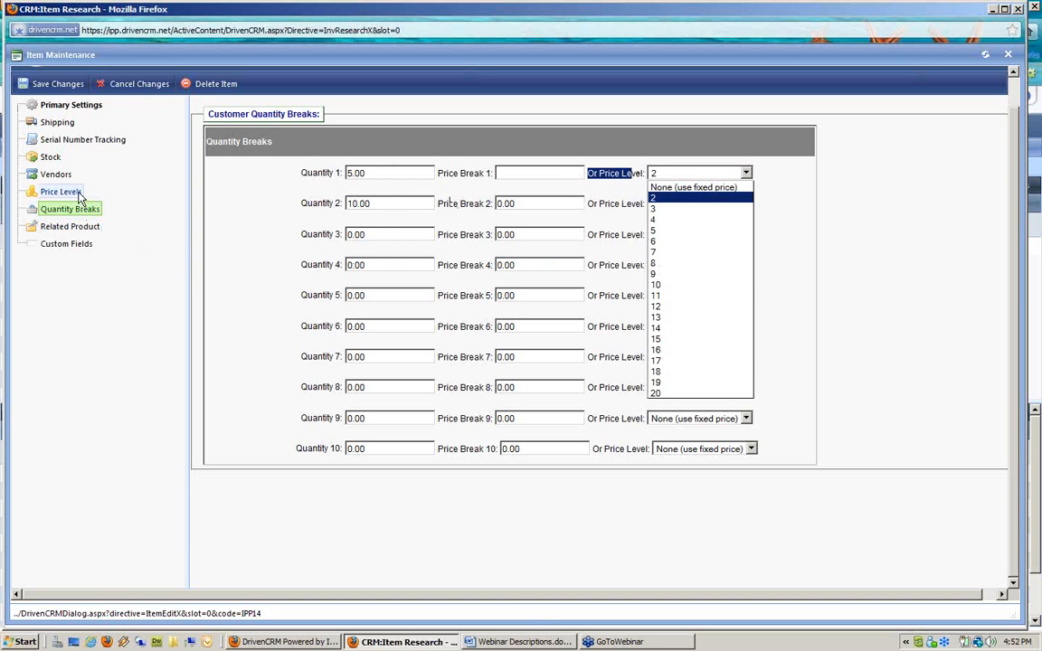
{"action": "left_click", "coordinate": [389, 204]}
{"action": "left_click_drag", "start_coordinate": [389, 203], "coordinate": [260, 198]}
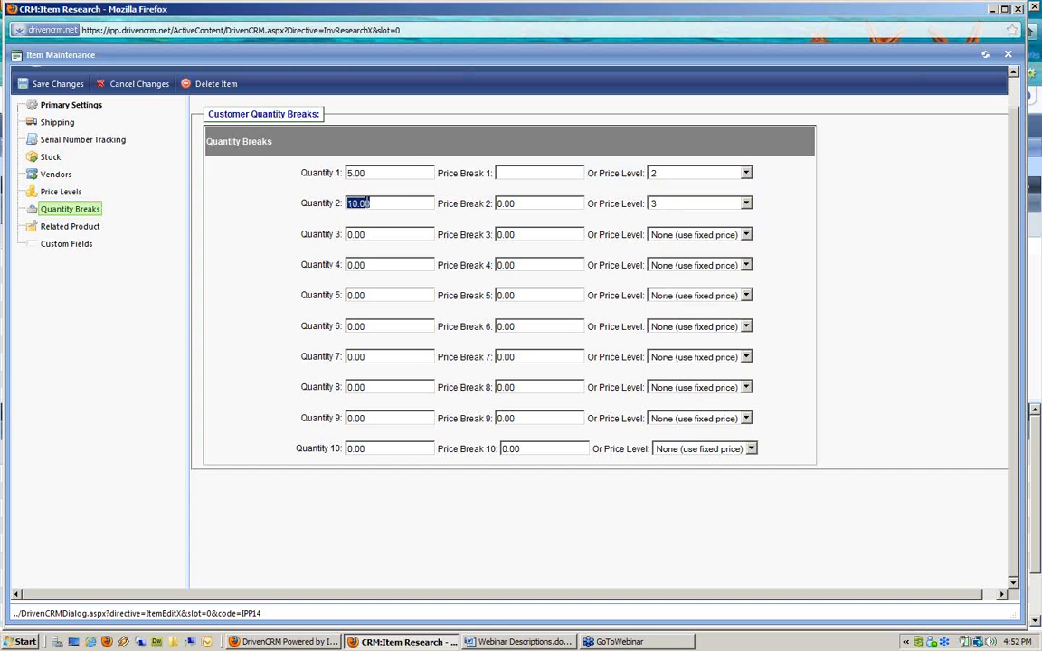
{"action": "left_click", "coordinate": [586, 204]}
Set quantity break 3 to 20 units and assign it price level 4.
{"action": "left_click_drag", "start_coordinate": [371, 235], "coordinate": [271, 240]}
{"action": "type", "text": "20"}
{"action": "left_click", "coordinate": [721, 237]}
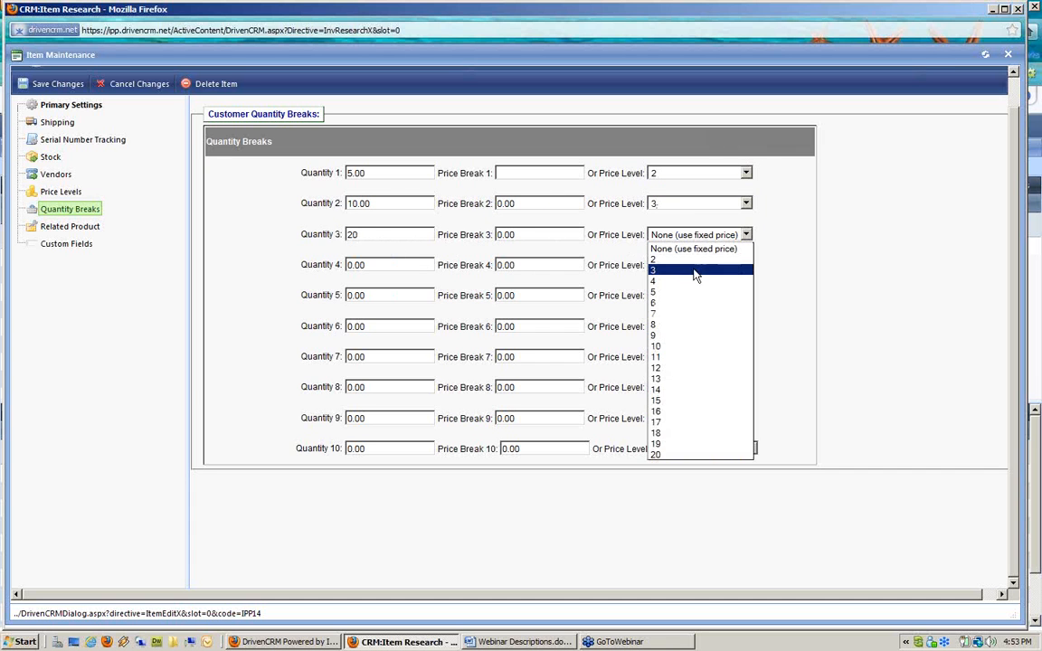
{"action": "left_click", "coordinate": [694, 284]}
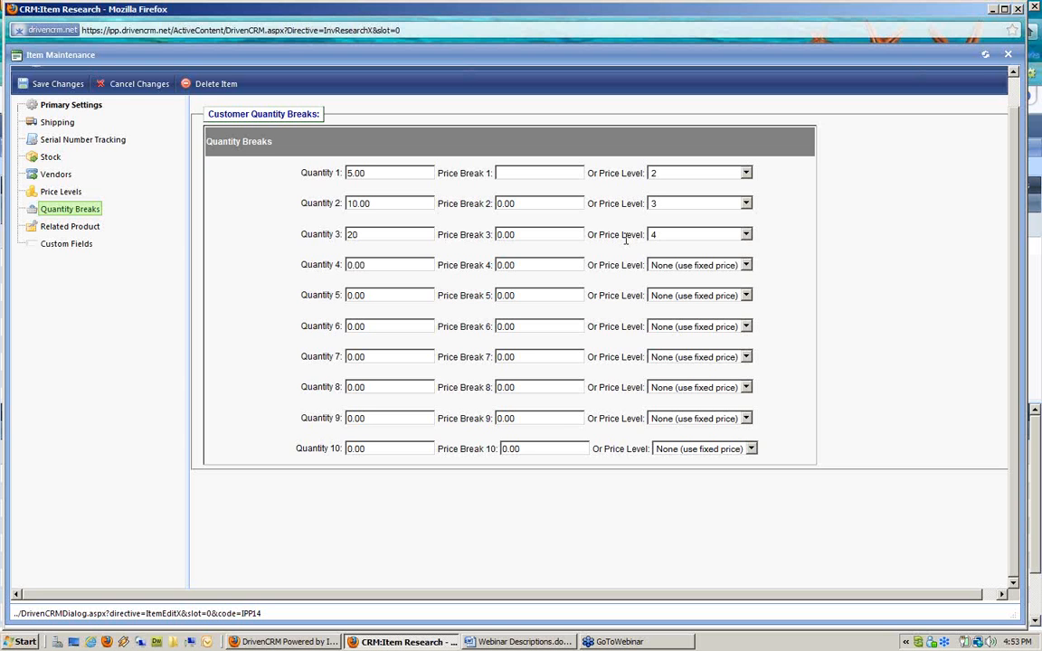
Open the related products and review the Inventory Assembly link type with the linked coin boxes' quantities and descriptions.
{"action": "left_click", "coordinate": [77, 231]}
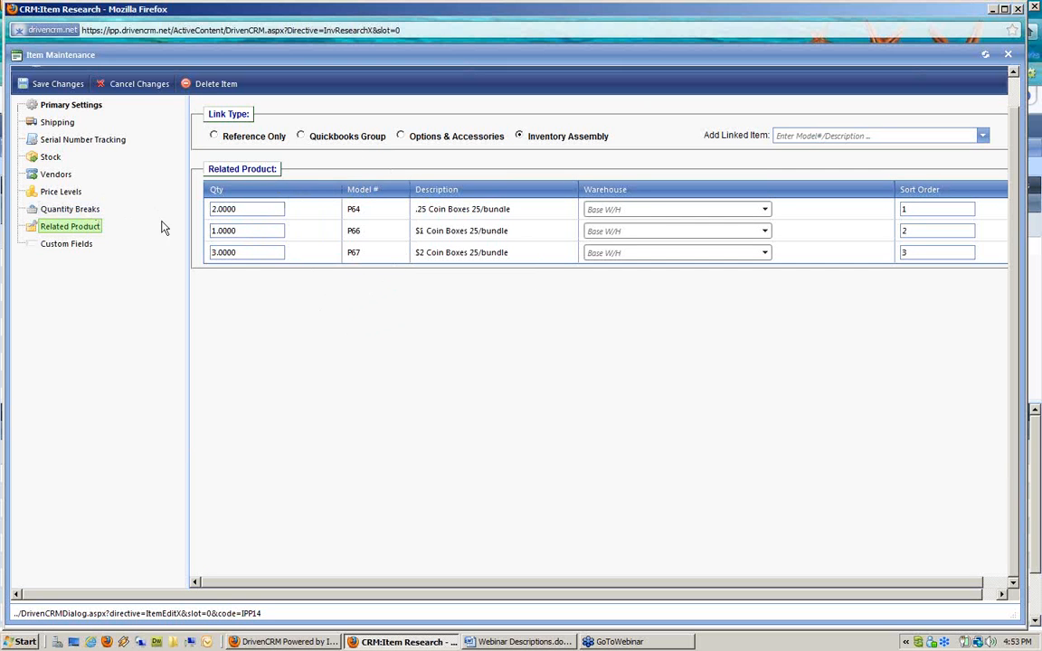
{"action": "left_click_drag", "start_coordinate": [526, 139], "coordinate": [642, 138]}
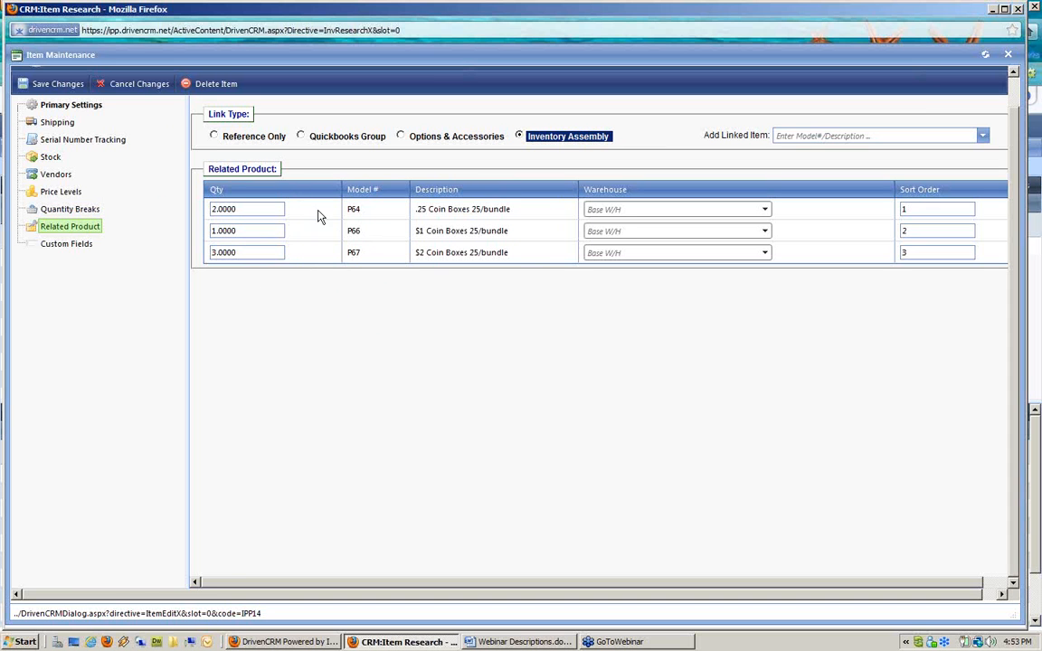
{"action": "left_click_drag", "start_coordinate": [261, 209], "coordinate": [196, 209]}
{"action": "left_click_drag", "start_coordinate": [489, 209], "coordinate": [385, 209]}
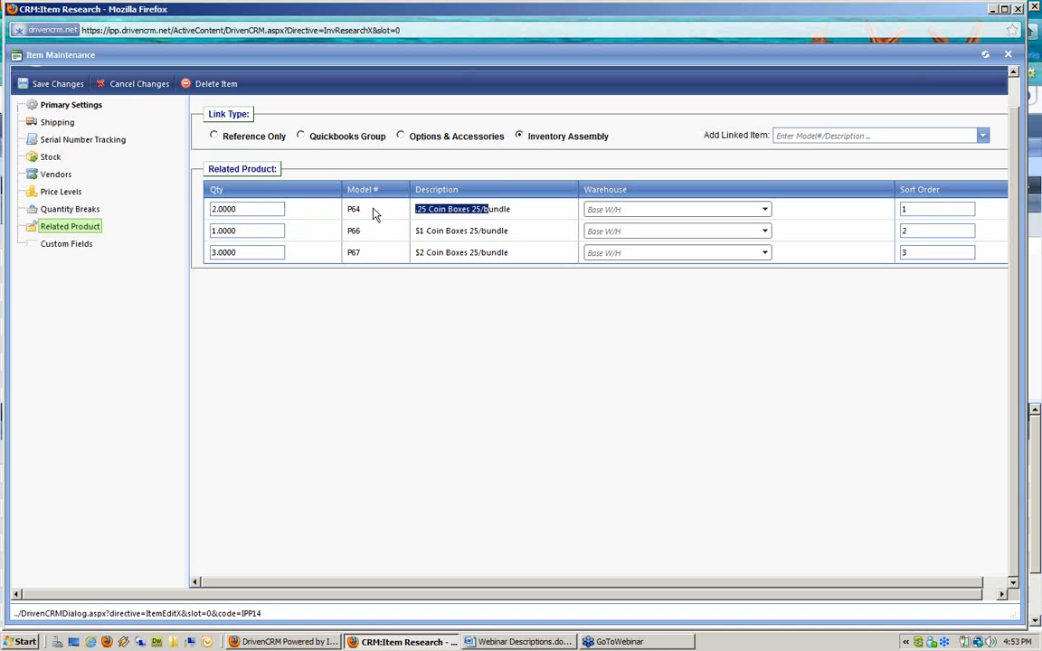
{"action": "left_click", "coordinate": [284, 230]}
{"action": "left_click_drag", "start_coordinate": [433, 232], "coordinate": [396, 233]}
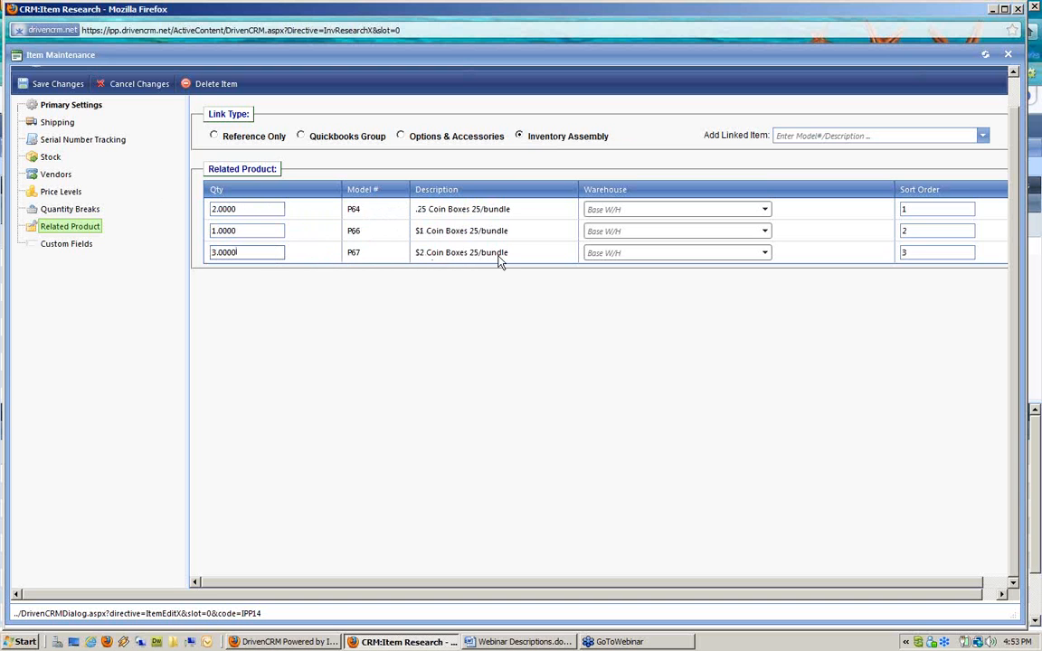
{"action": "left_click_drag", "start_coordinate": [497, 253], "coordinate": [394, 255]}
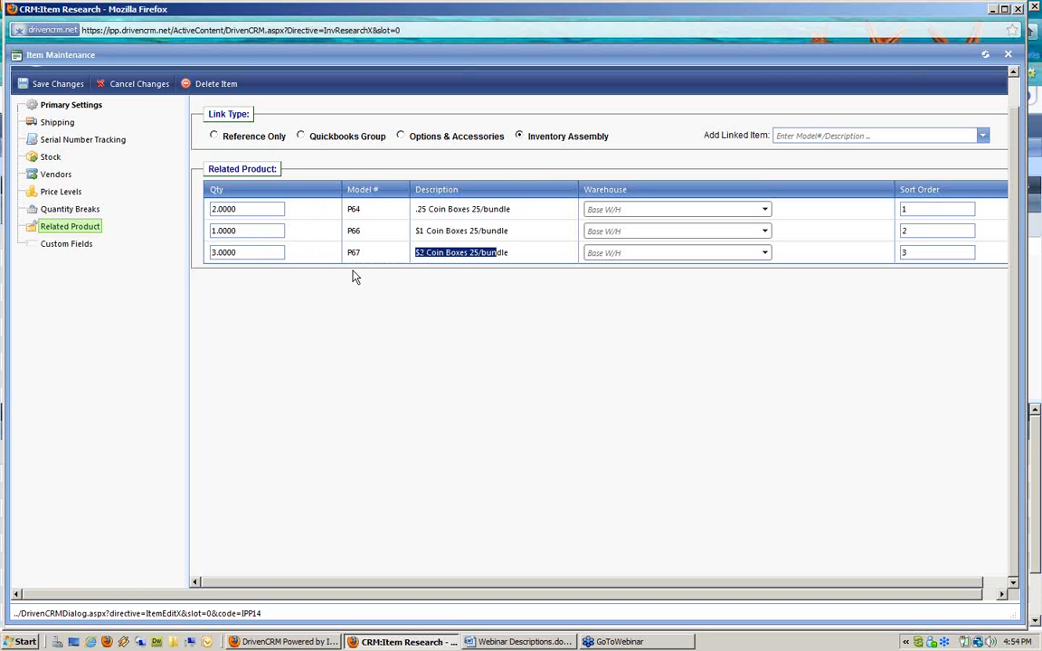
Compare the Inventory Assembly, Quickbooks Group and Reference Only link types for the related products.
{"action": "left_click_drag", "start_coordinate": [528, 136], "coordinate": [541, 137]}
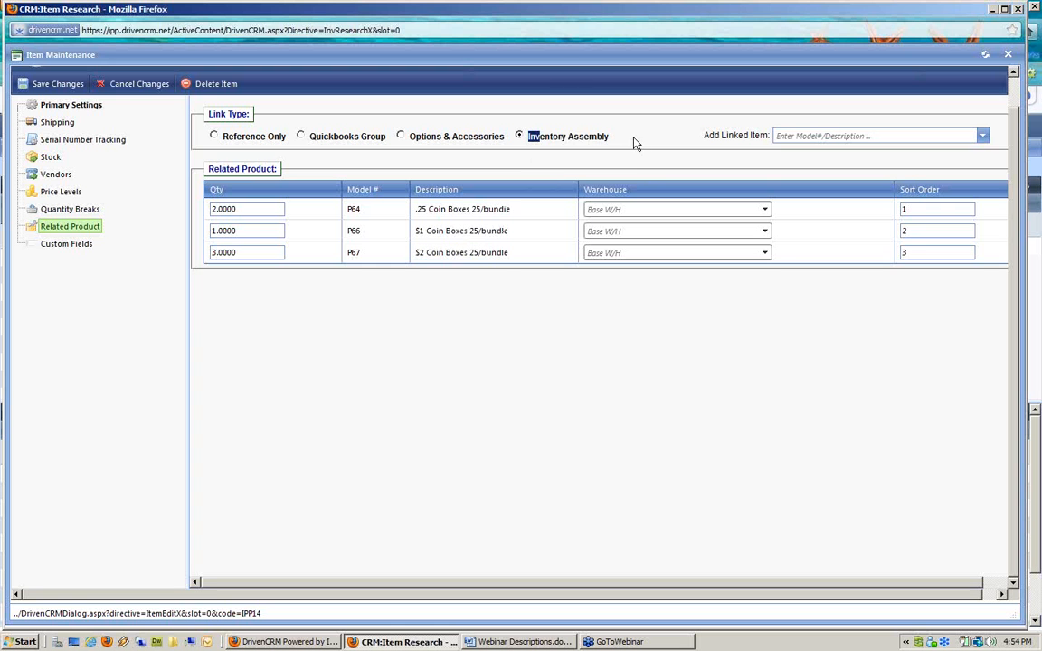
{"action": "left_click_drag", "start_coordinate": [636, 143], "coordinate": [632, 155]}
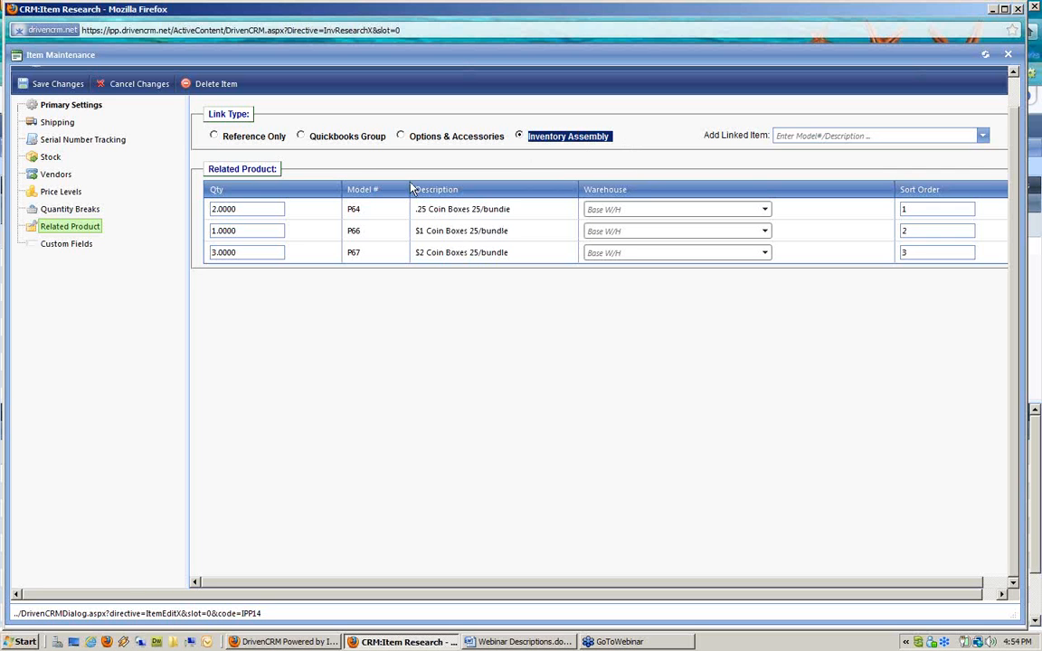
{"action": "left_click_drag", "start_coordinate": [309, 137], "coordinate": [388, 138]}
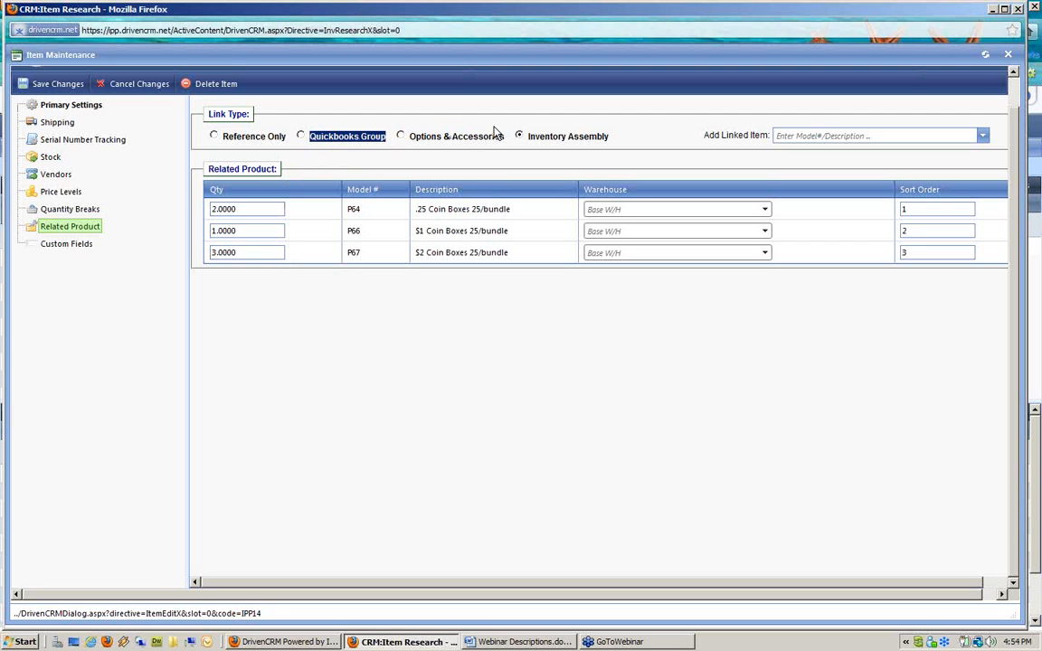
{"action": "left_click_drag", "start_coordinate": [527, 136], "coordinate": [633, 138]}
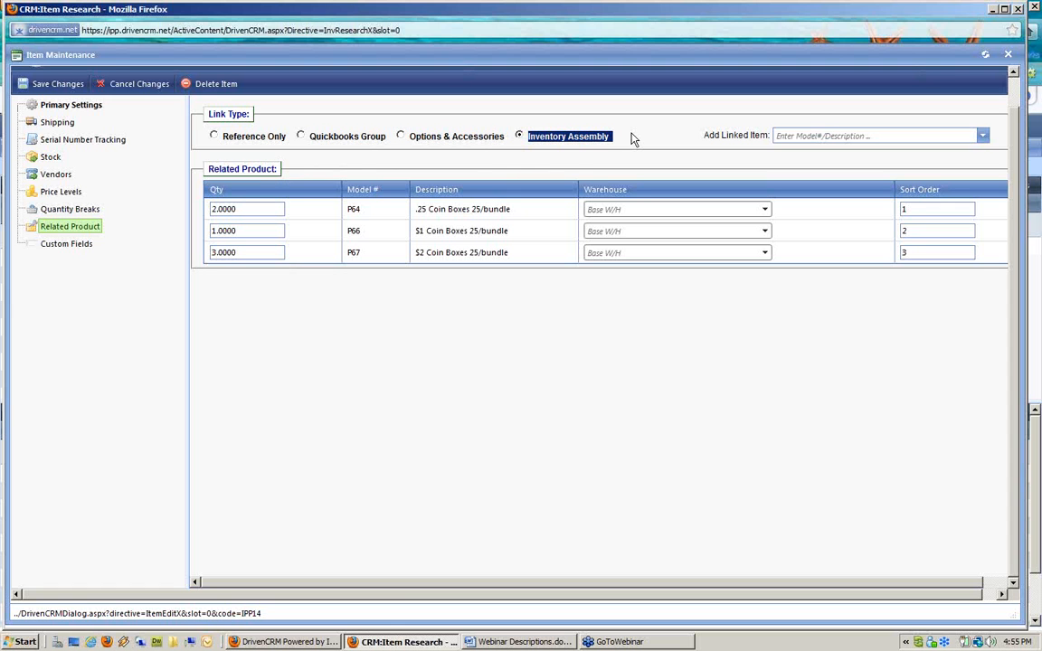
{"action": "left_click_drag", "start_coordinate": [309, 136], "coordinate": [374, 133]}
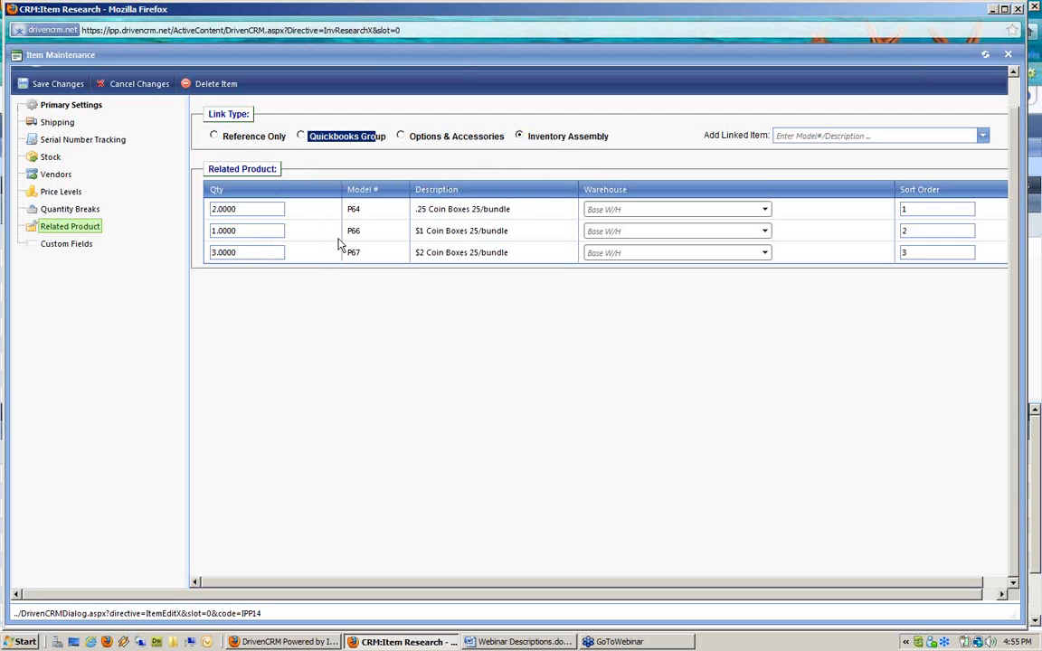
{"action": "left_click_drag", "start_coordinate": [526, 138], "coordinate": [645, 142]}
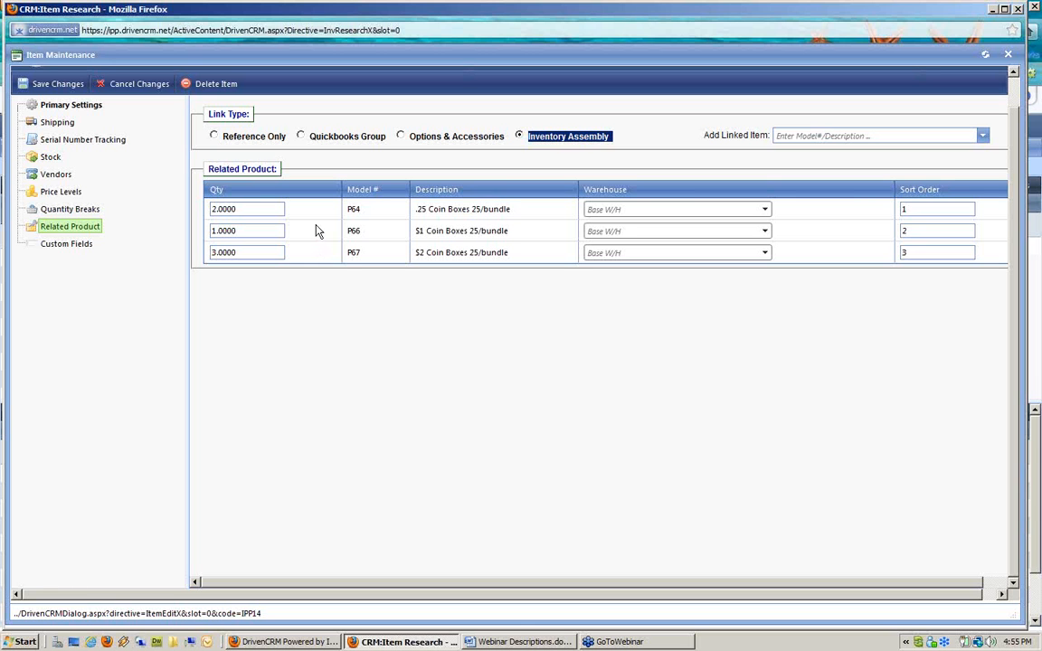
{"action": "left_click", "coordinate": [249, 136]}
{"action": "left_click_drag", "start_coordinate": [221, 136], "coordinate": [288, 136]}
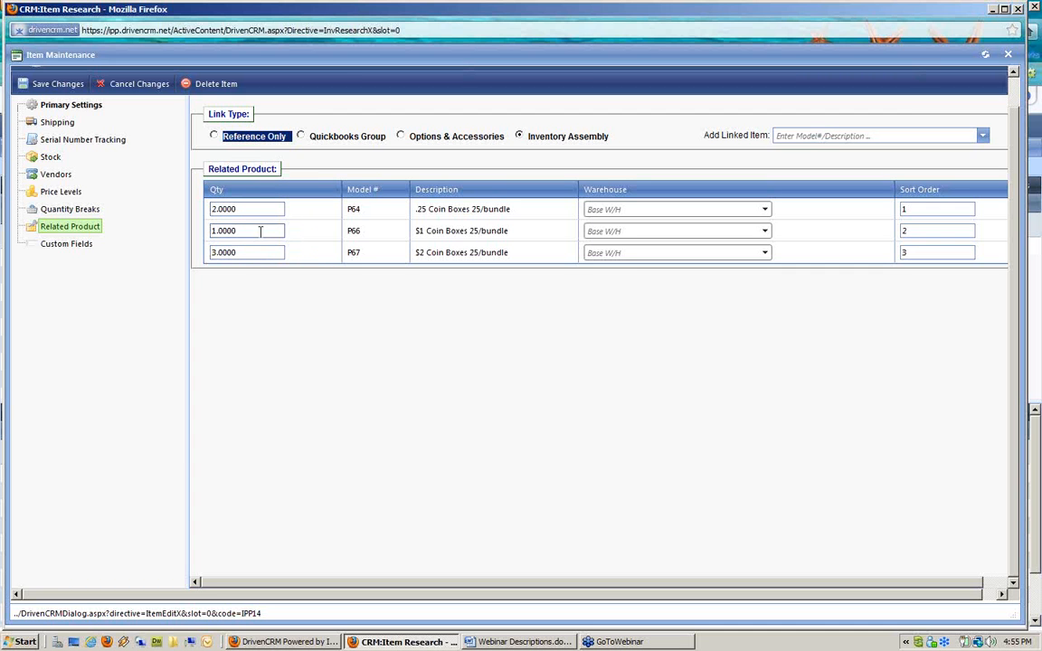
{"action": "left_click_drag", "start_coordinate": [222, 137], "coordinate": [287, 138]}
Try the Options & Accessories link type for the related products, and restore Inventory Assembly.
{"action": "left_click_drag", "start_coordinate": [411, 136], "coordinate": [504, 137]}
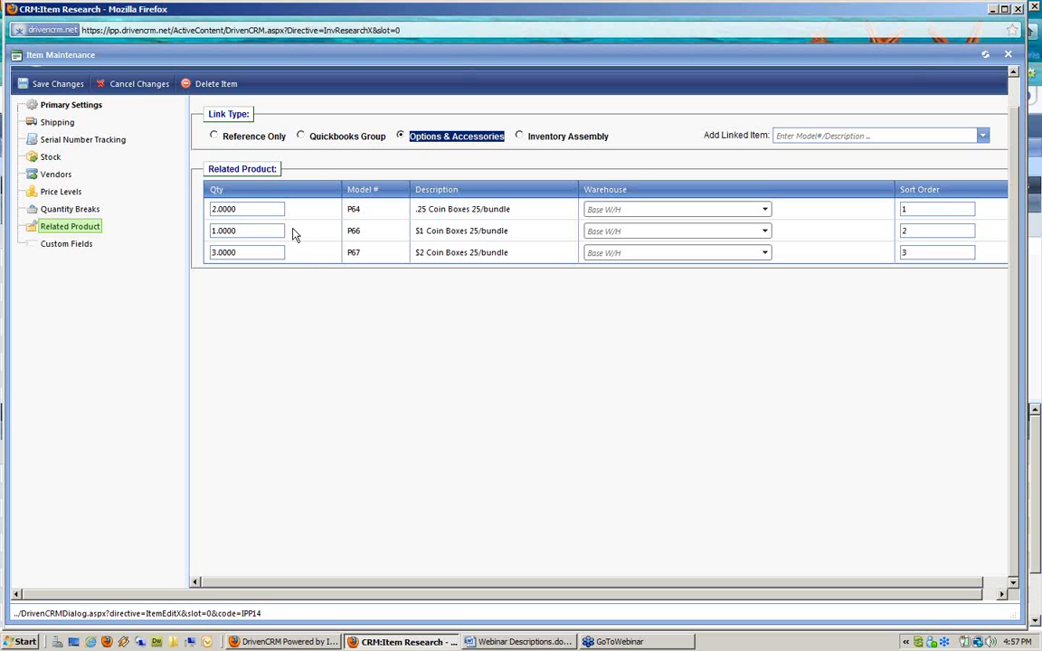
{"action": "left_click", "coordinate": [520, 138]}
{"action": "left_click", "coordinate": [621, 141]}
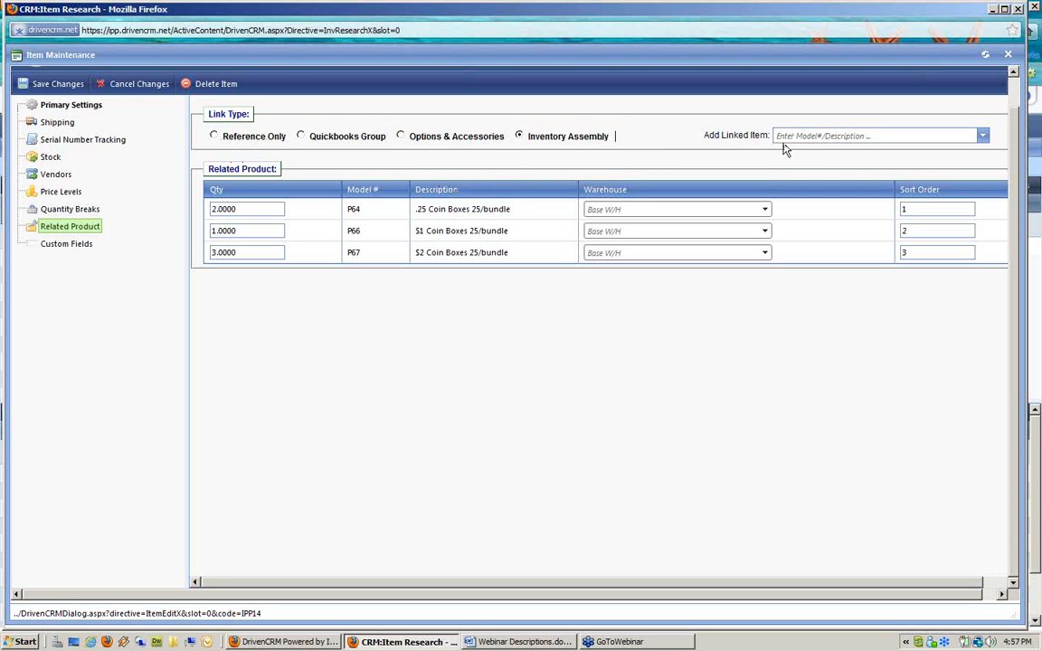
Find "Coin" items and add CoinCombo2 as a linked item in the kit's inventory assembly.
{"action": "left_click_drag", "start_coordinate": [712, 135], "coordinate": [786, 139]}
{"action": "left_click", "coordinate": [728, 136]}
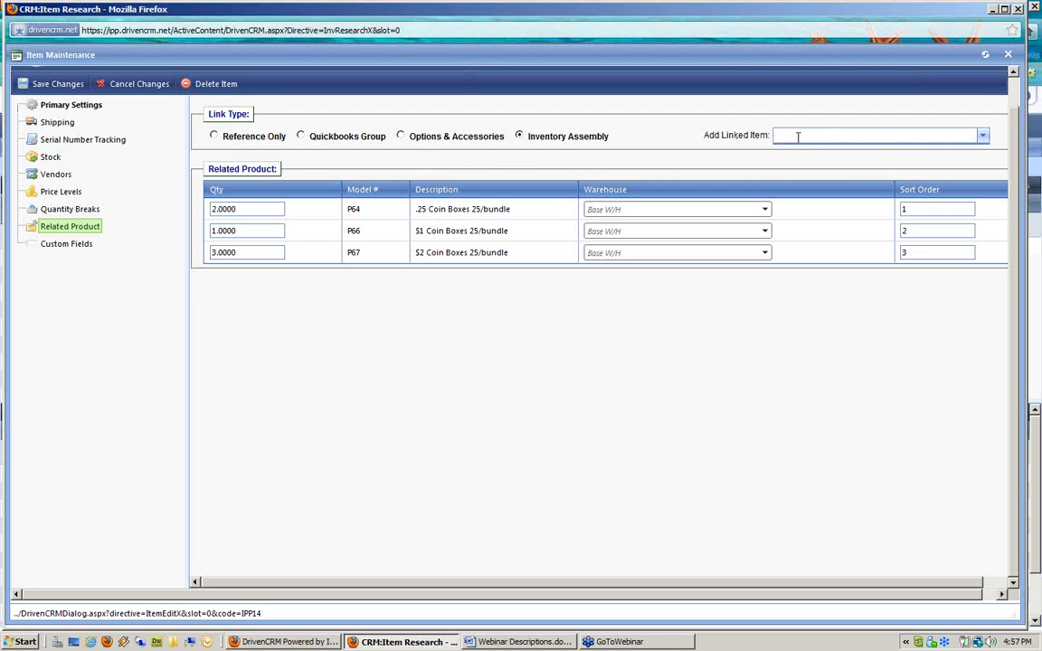
{"action": "type", "text": "CoinCombo:New coin combo package"}
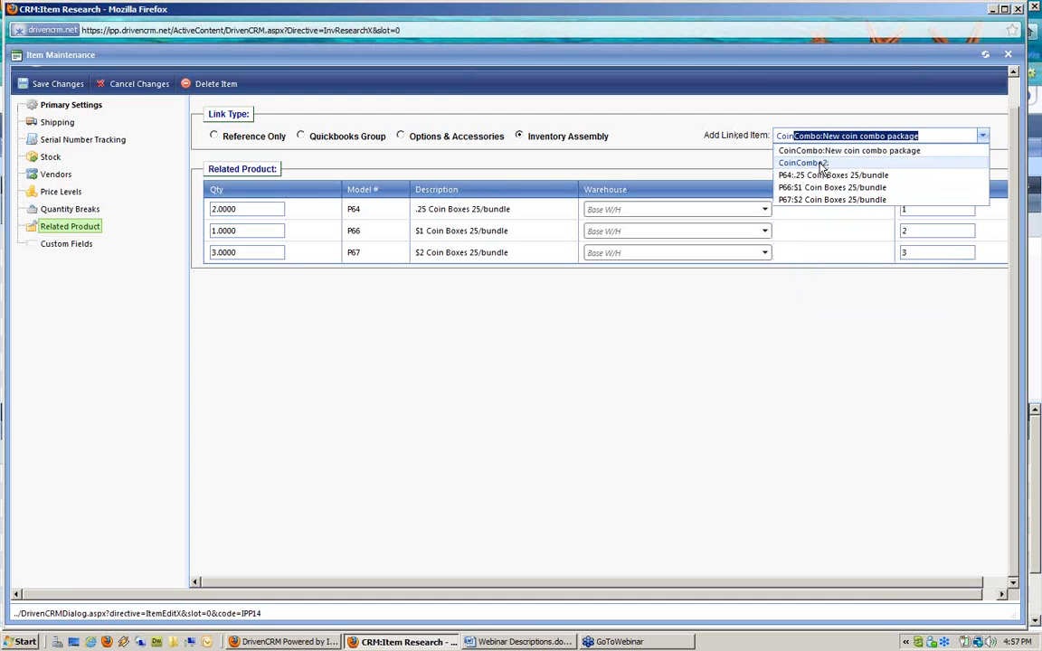
{"action": "left_click", "coordinate": [822, 165]}
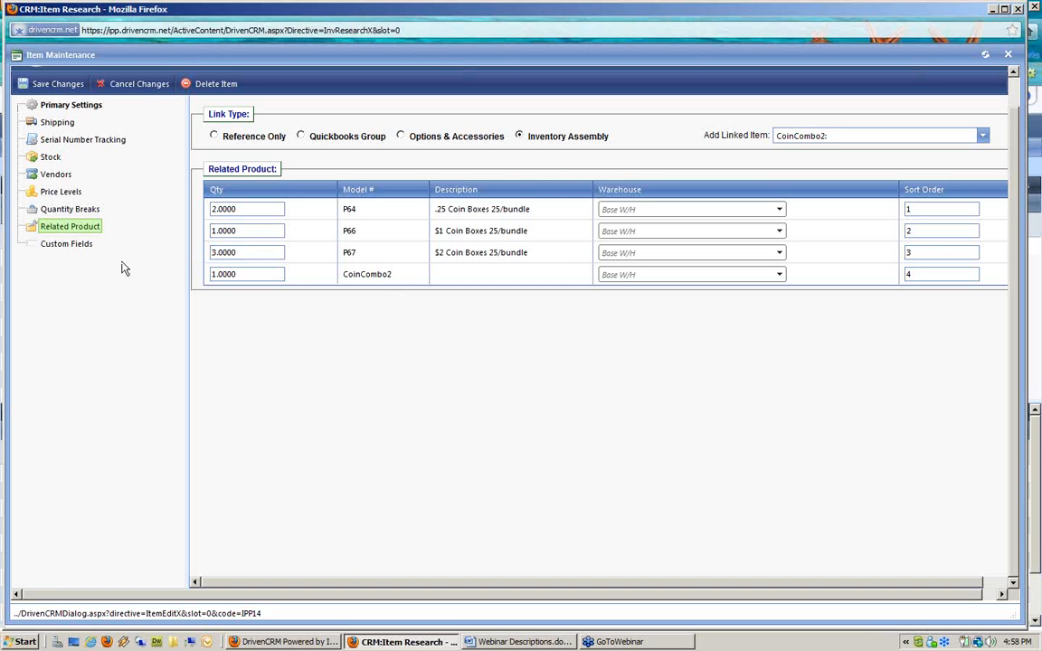
Review the Comments entry in the kit's custom fields and close the item window.
{"action": "left_click", "coordinate": [79, 246]}
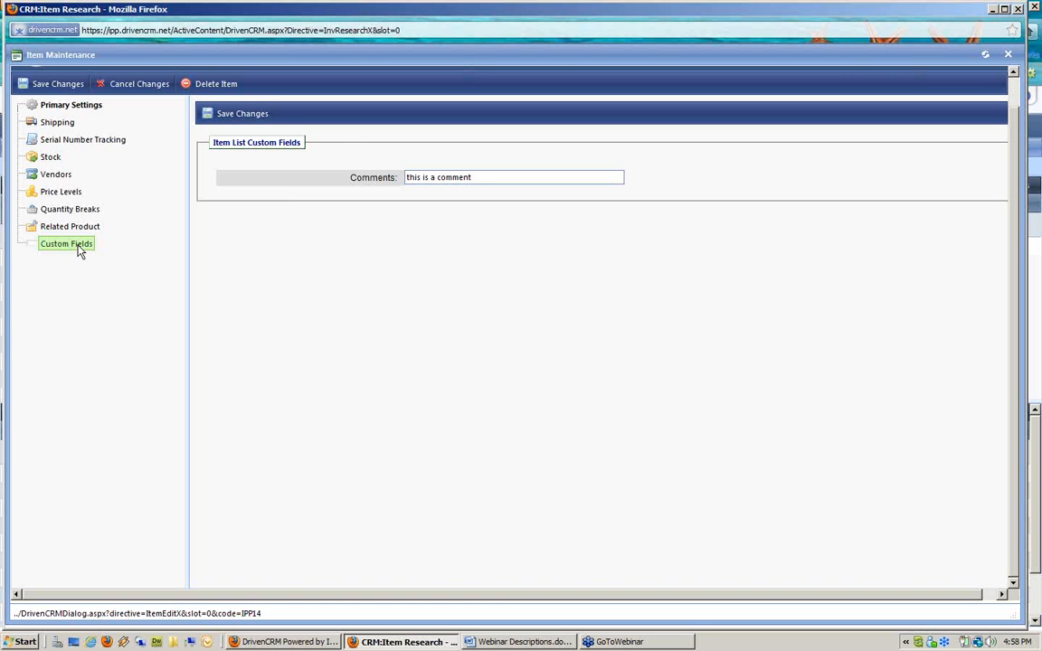
{"action": "double_click", "coordinate": [351, 177]}
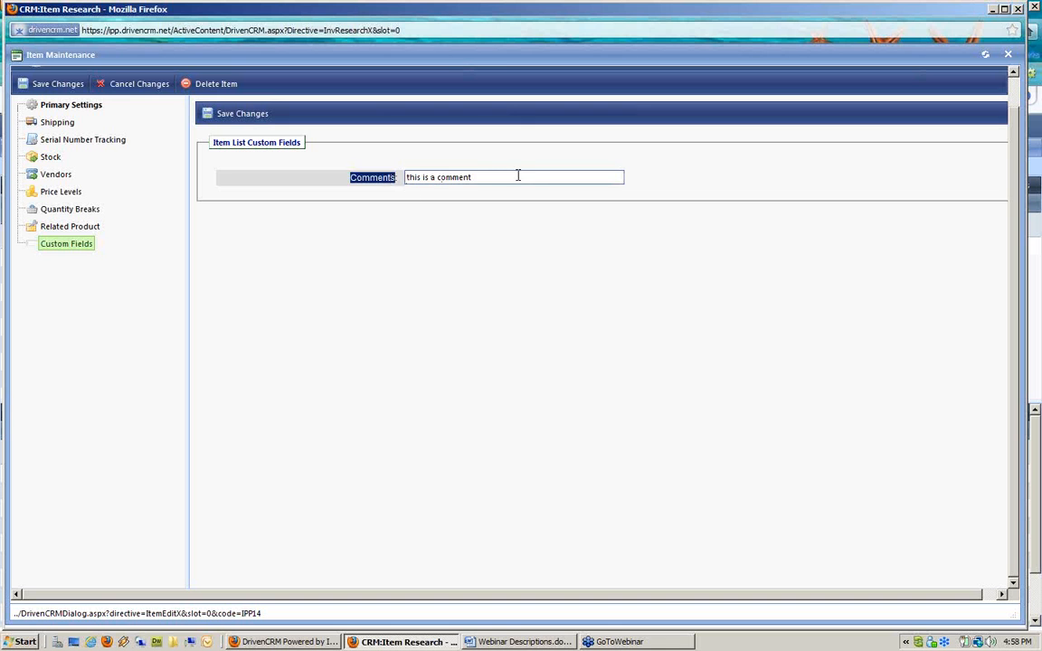
{"action": "left_click_drag", "start_coordinate": [516, 174], "coordinate": [360, 168]}
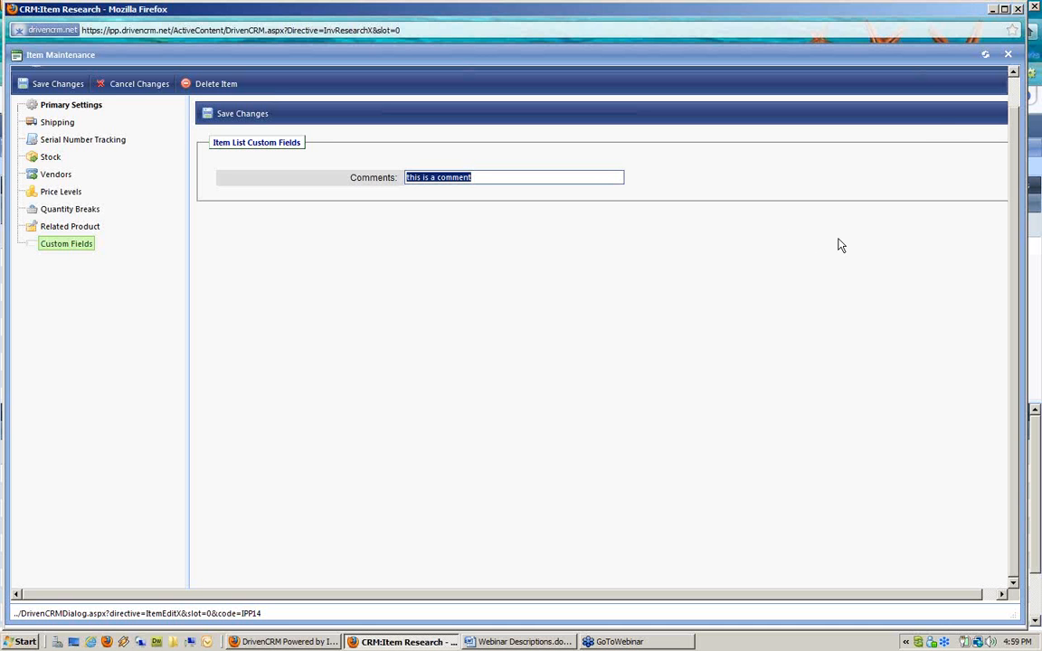
{"action": "left_click", "coordinate": [1017, 9]}
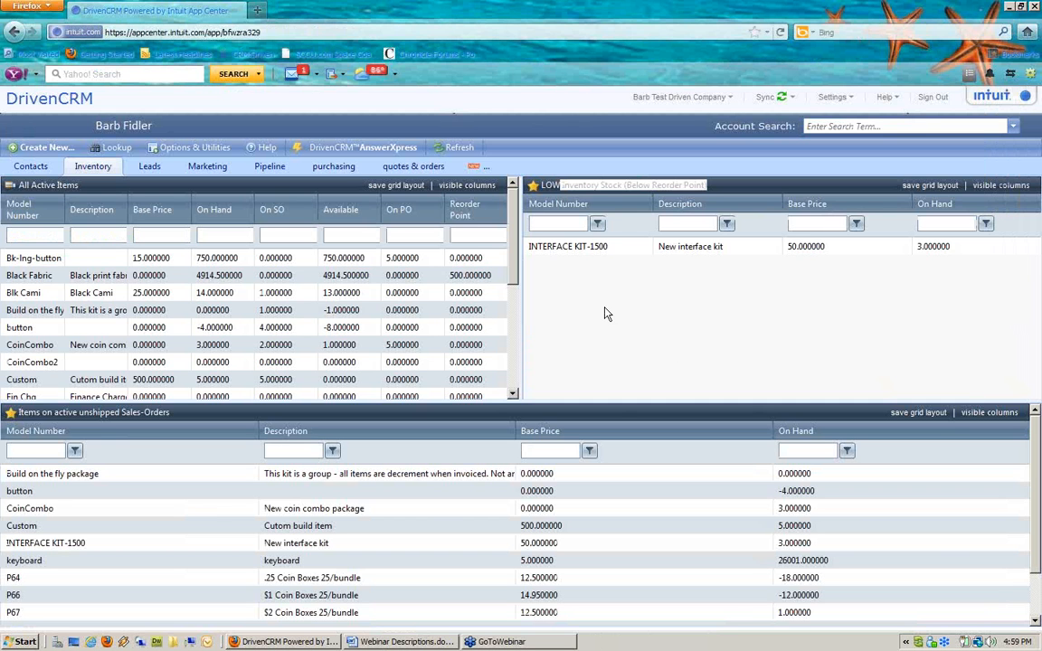
Look up INTERFACE KIT-1500 in Item Research, review its details and inventory totals, and return to the inventory dashboard.
{"action": "left_click", "coordinate": [124, 154]}
{"action": "left_click", "coordinate": [128, 170]}
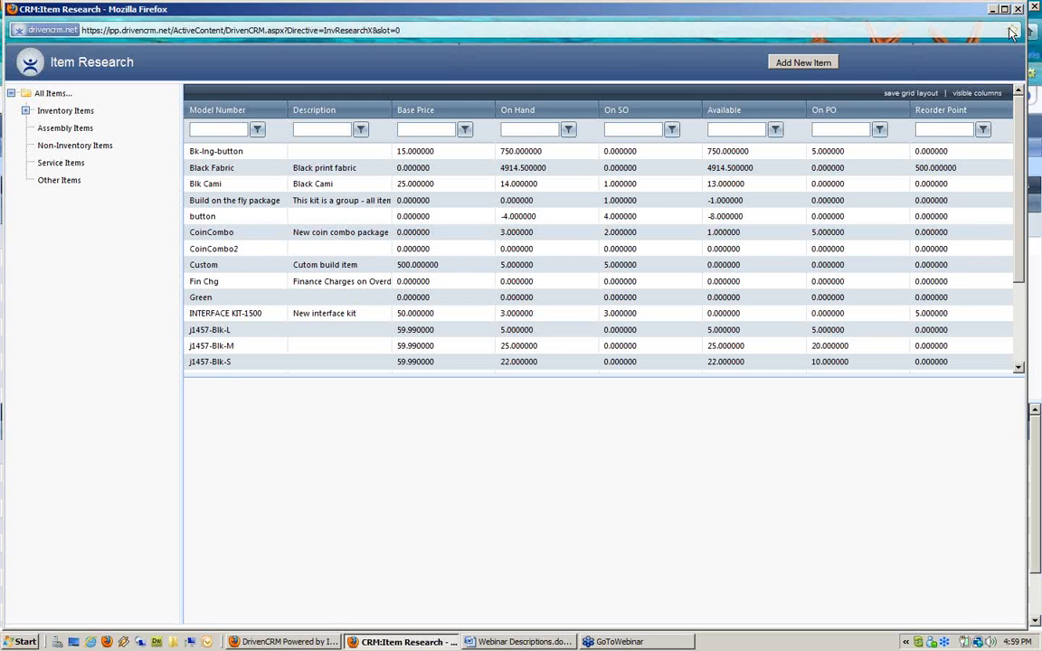
{"action": "left_click", "coordinate": [278, 315]}
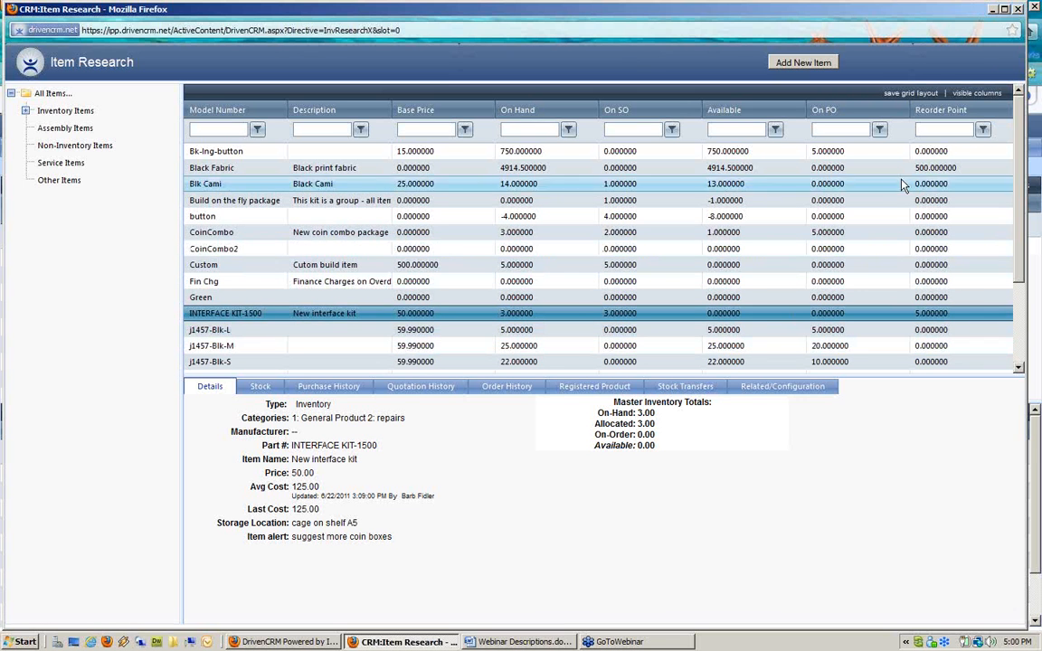
{"action": "left_click", "coordinate": [1019, 8]}
{"action": "left_click", "coordinate": [1019, 8]}
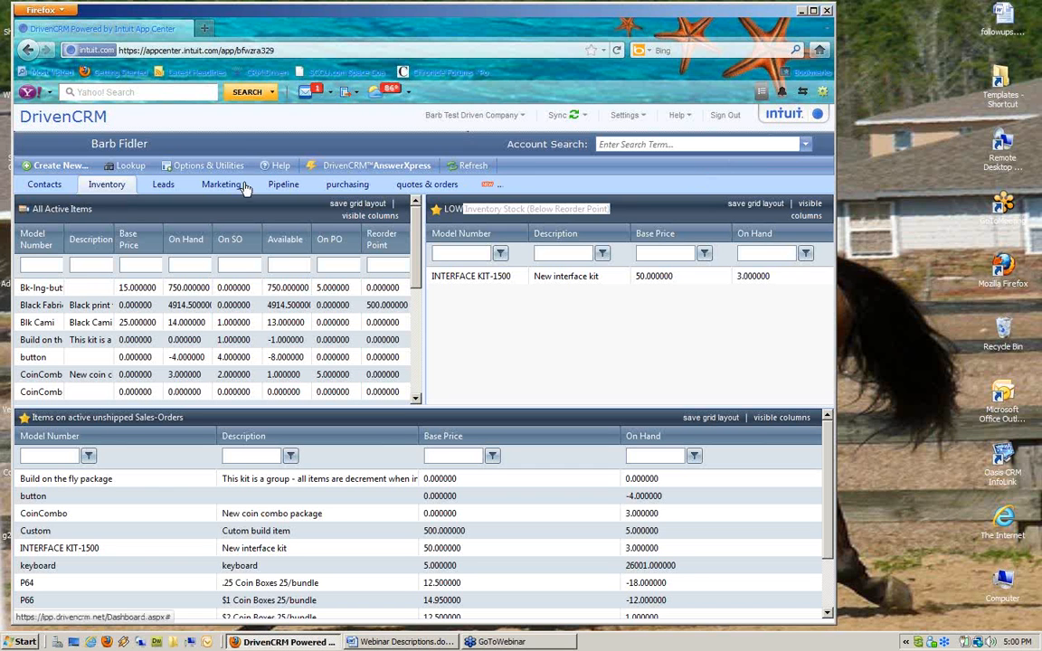
Run an Intuit QuickBooks data sync of the Item List (Inventory,Service,etc) from QuickBooks to DrivenCRM.
{"action": "left_click", "coordinate": [217, 167]}
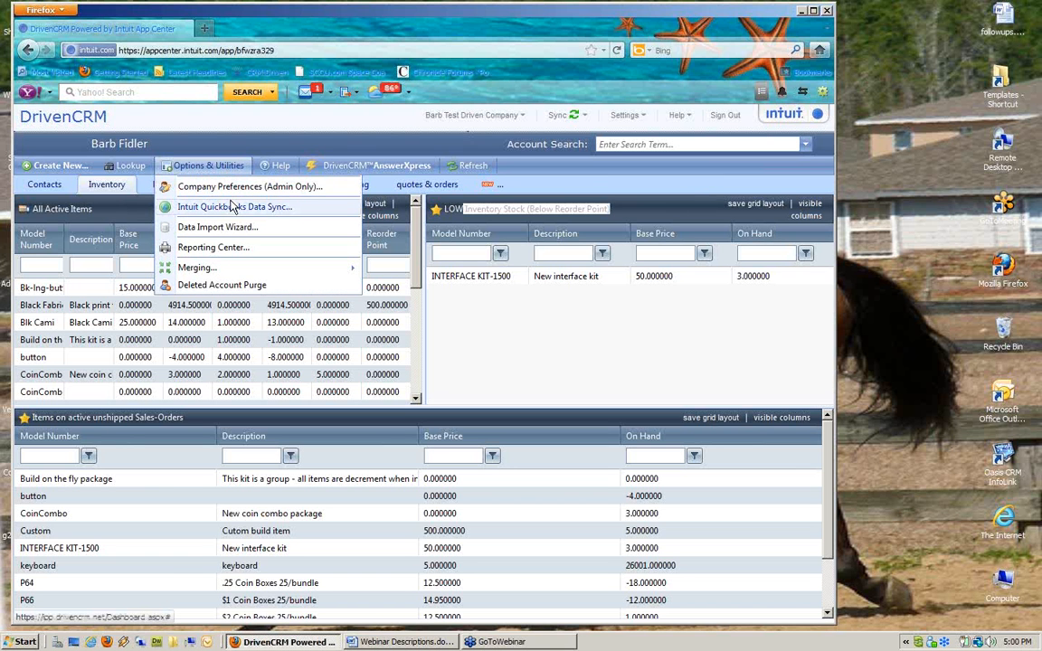
{"action": "left_click", "coordinate": [231, 207]}
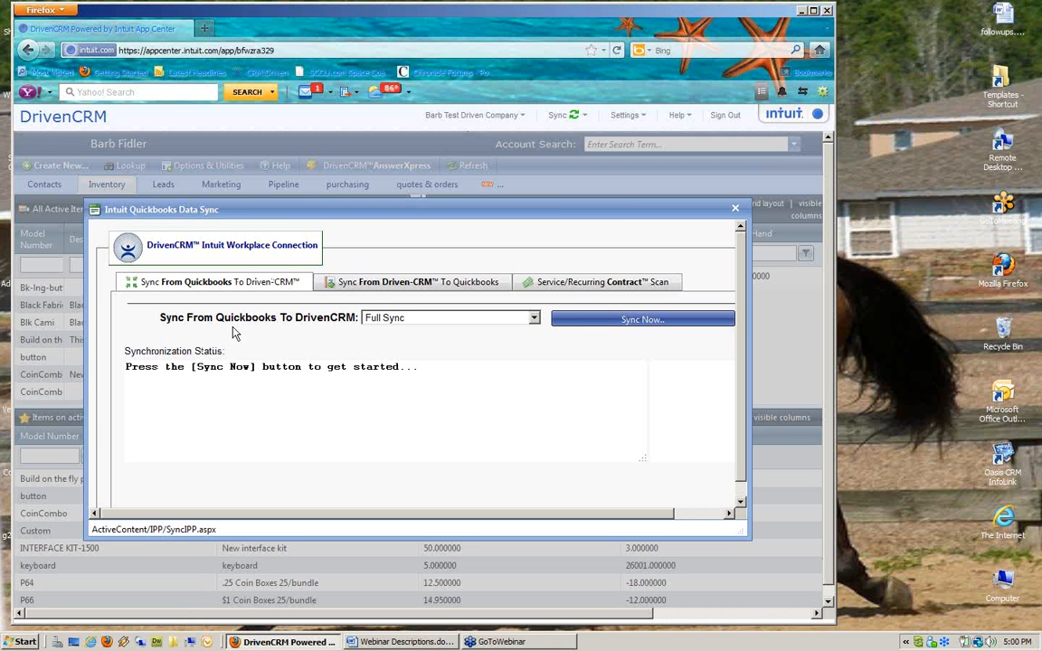
{"action": "left_click_drag", "start_coordinate": [158, 318], "coordinate": [315, 322]}
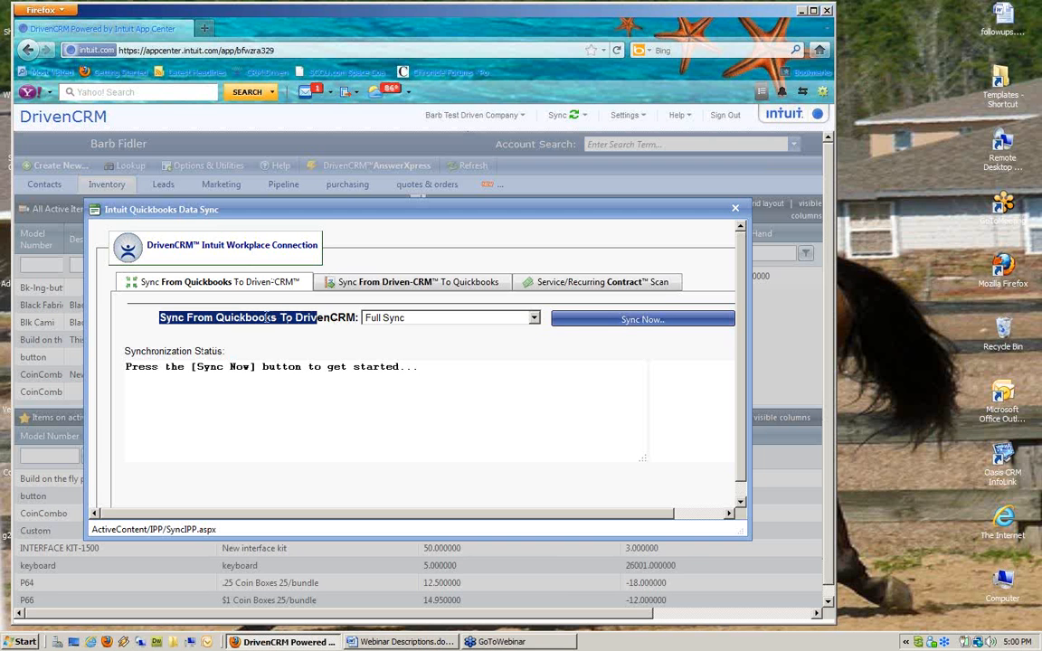
{"action": "left_click", "coordinate": [423, 318]}
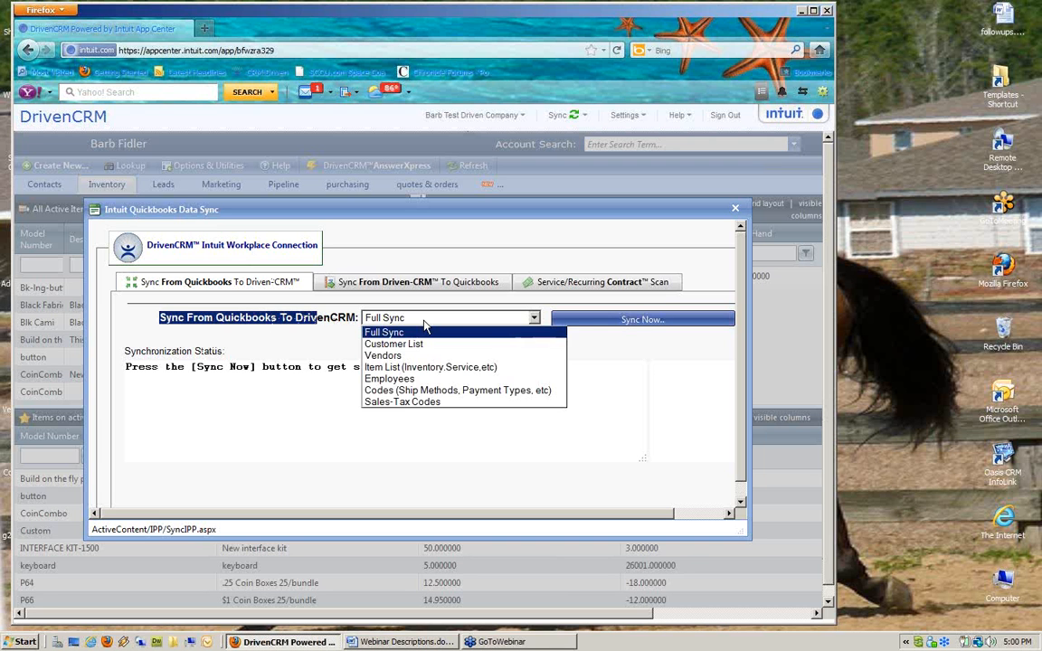
{"action": "left_click", "coordinate": [440, 369]}
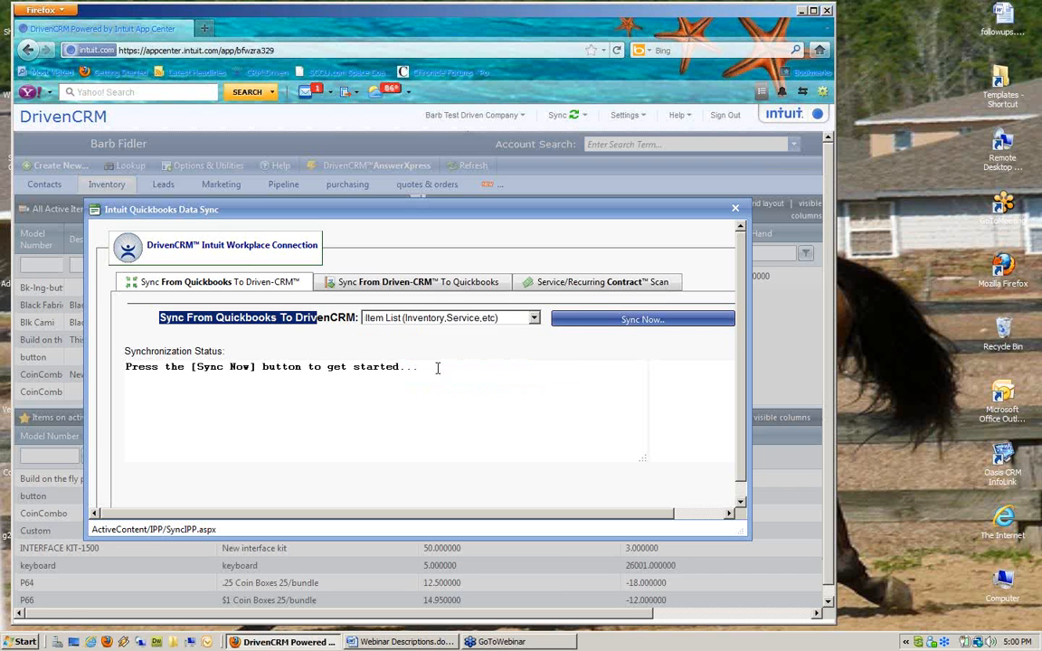
{"action": "left_click", "coordinate": [647, 322]}
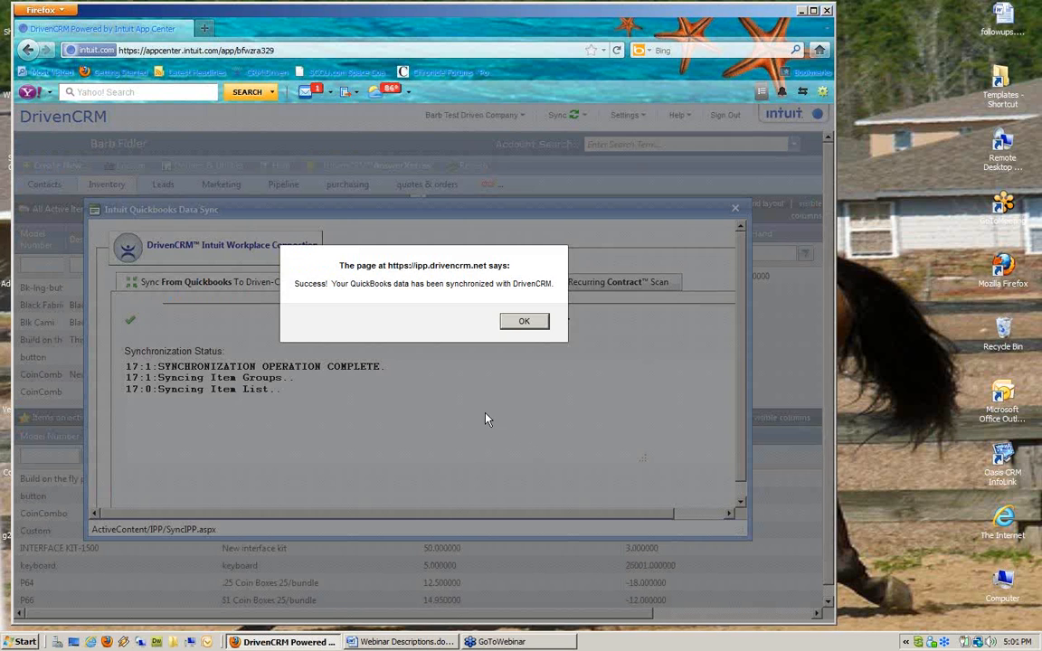
{"action": "left_click", "coordinate": [522, 324]}
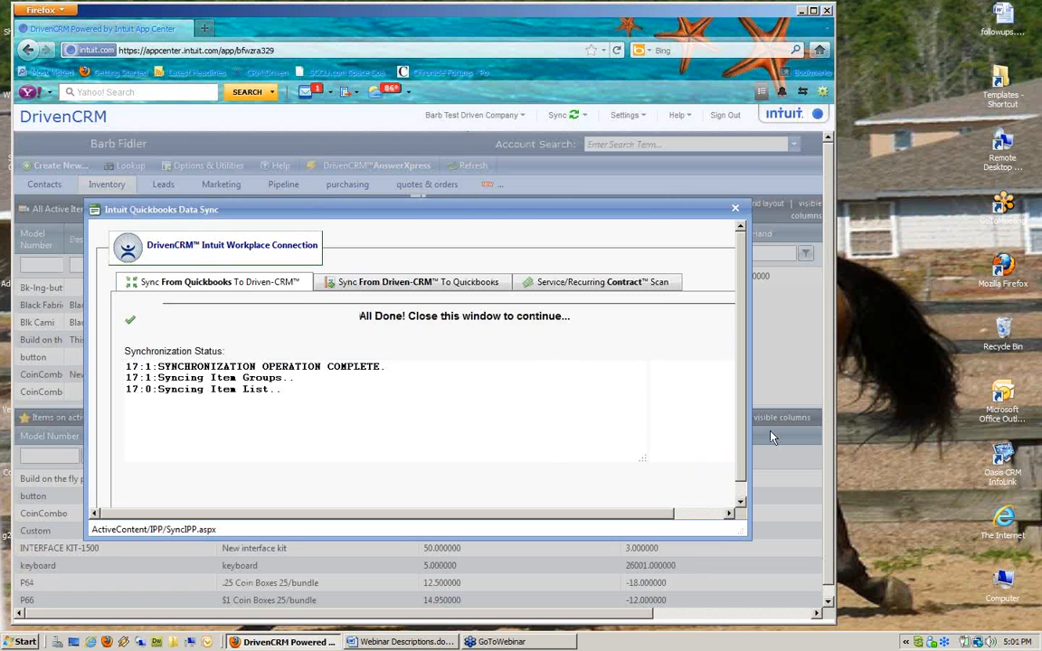
Check the last and next scheduled sync times in Intuit Sync Manager, and close it and the QuickBooks data sync dialog.
{"action": "left_click", "coordinate": [919, 643]}
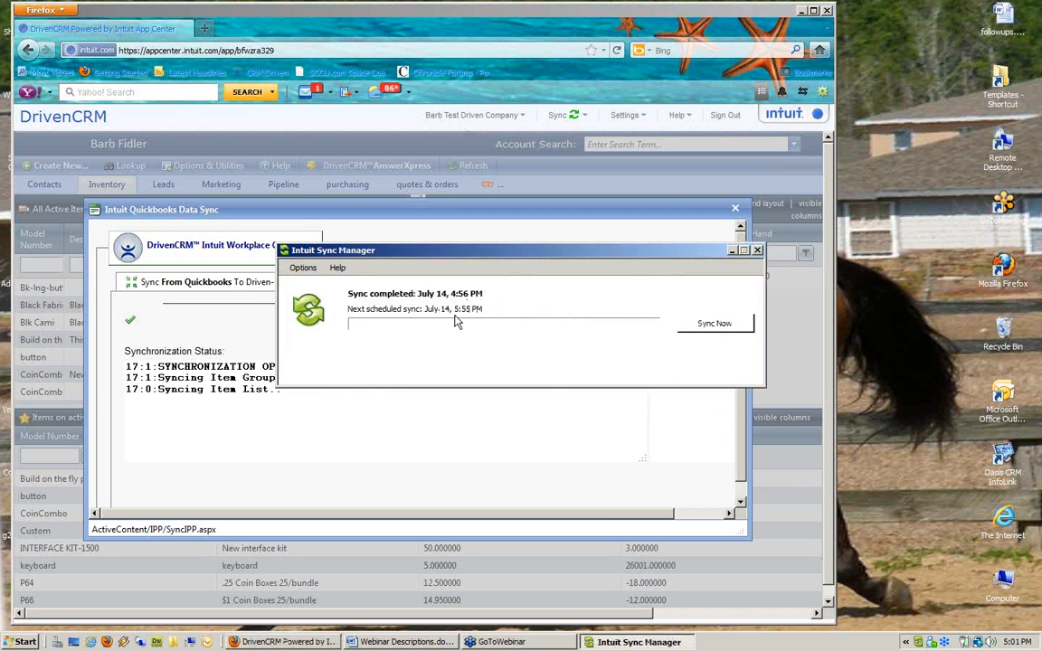
{"action": "left_click", "coordinate": [757, 251]}
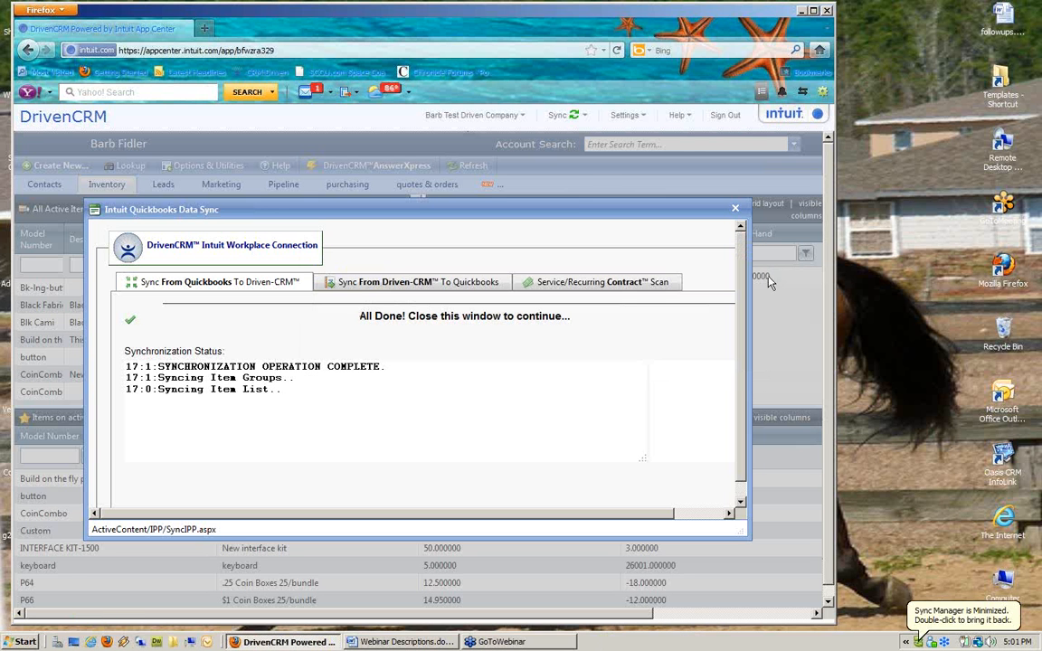
{"action": "left_click", "coordinate": [736, 210]}
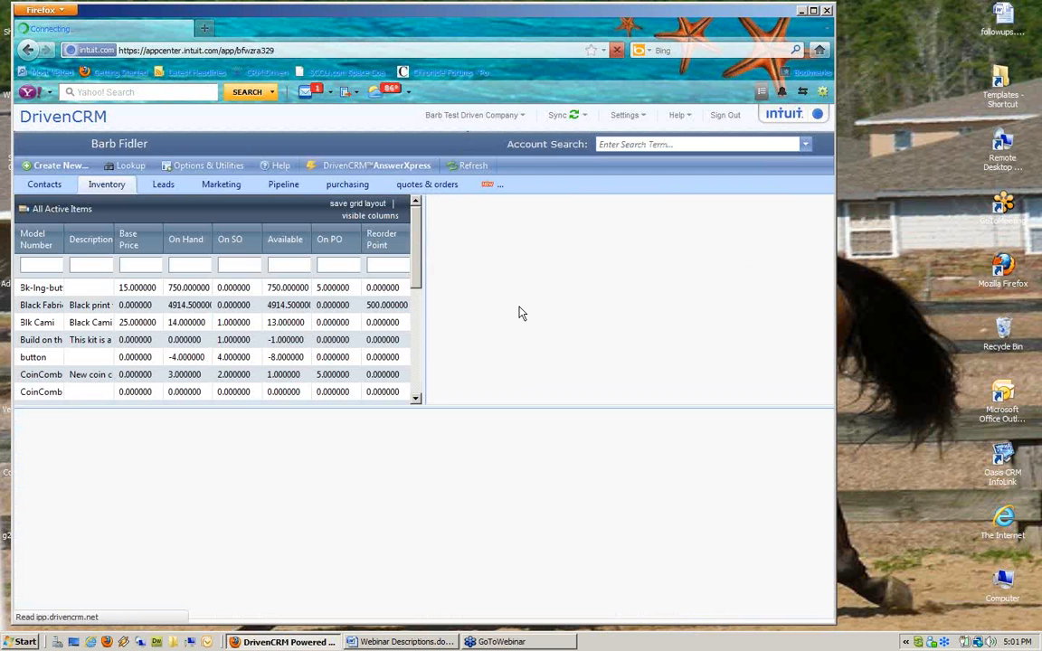
Reopen Item Research and check the on-hand quantity of INTERFACE KIT-1500 after the sync.
{"action": "left_click", "coordinate": [131, 166]}
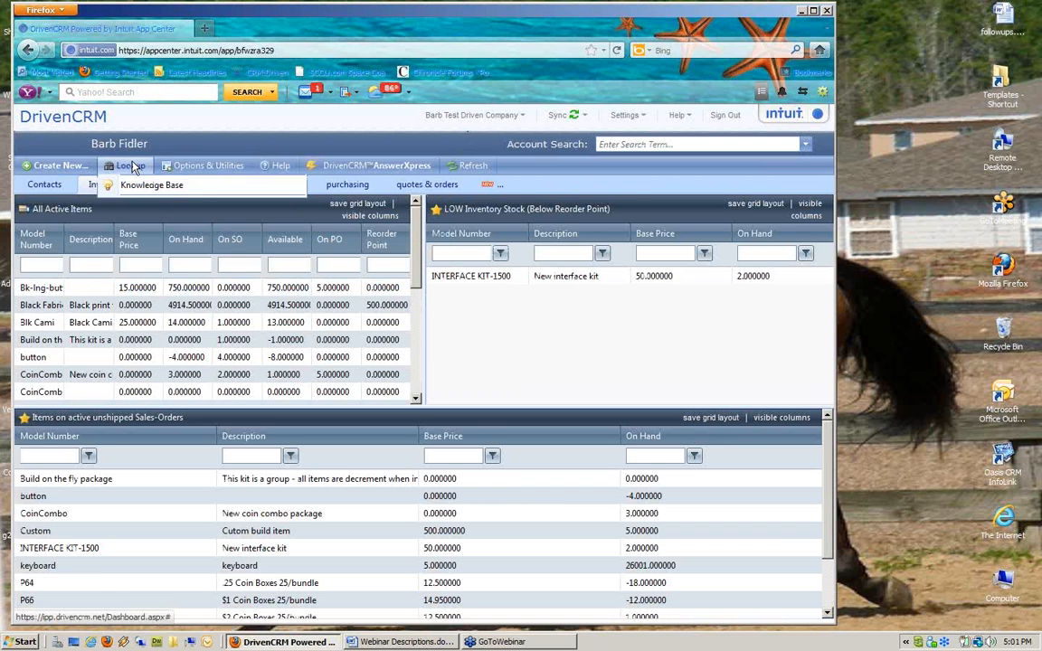
{"action": "left_click", "coordinate": [145, 188]}
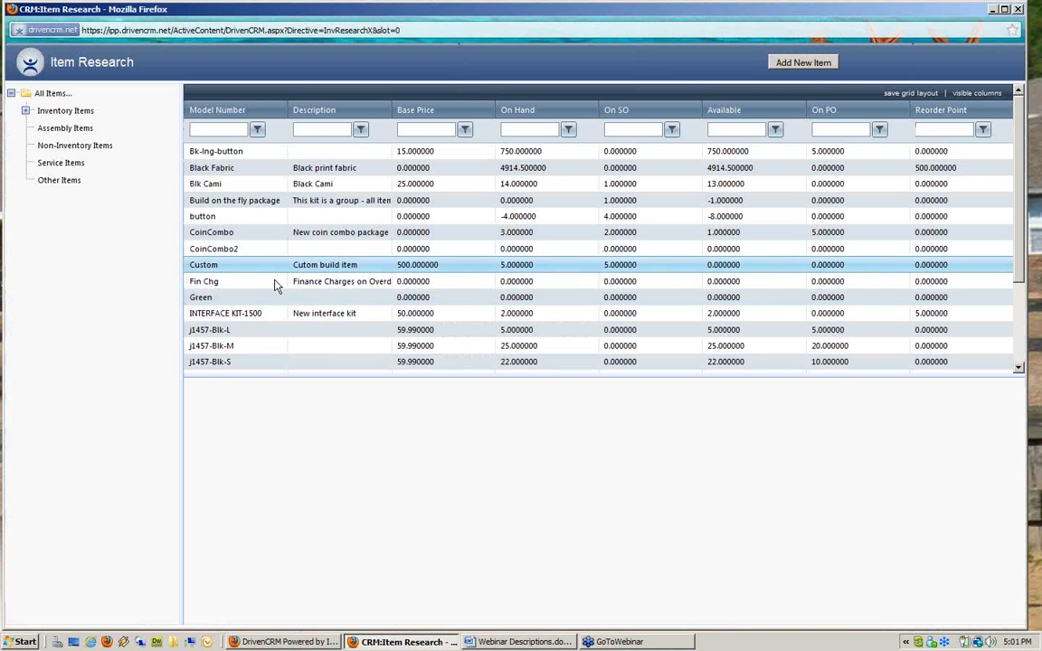
{"action": "left_click", "coordinate": [280, 323]}
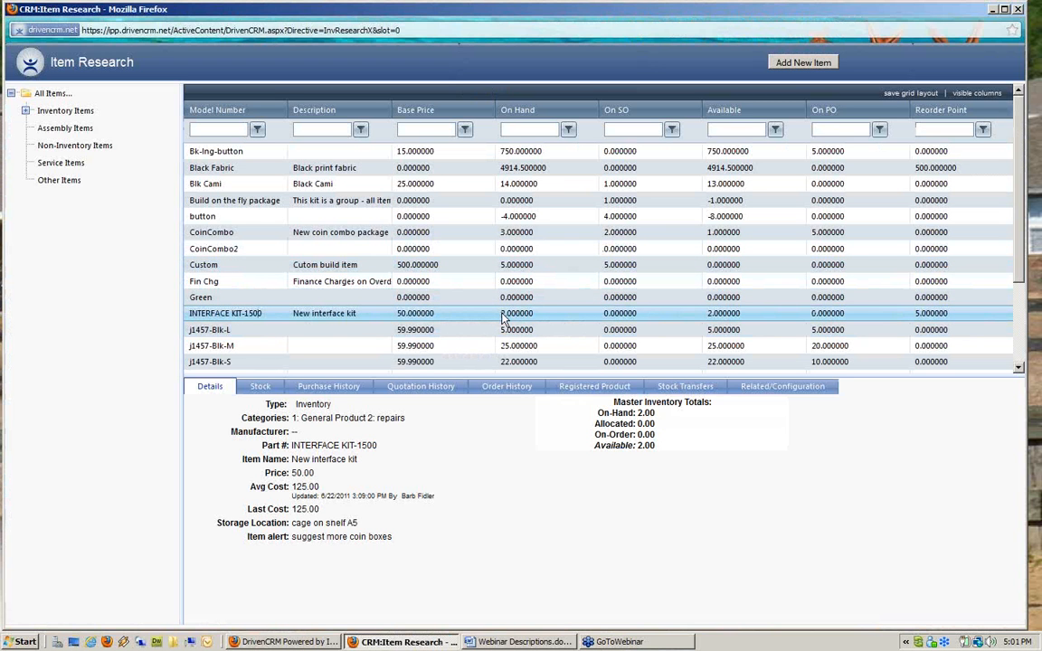
{"action": "left_click", "coordinate": [504, 315]}
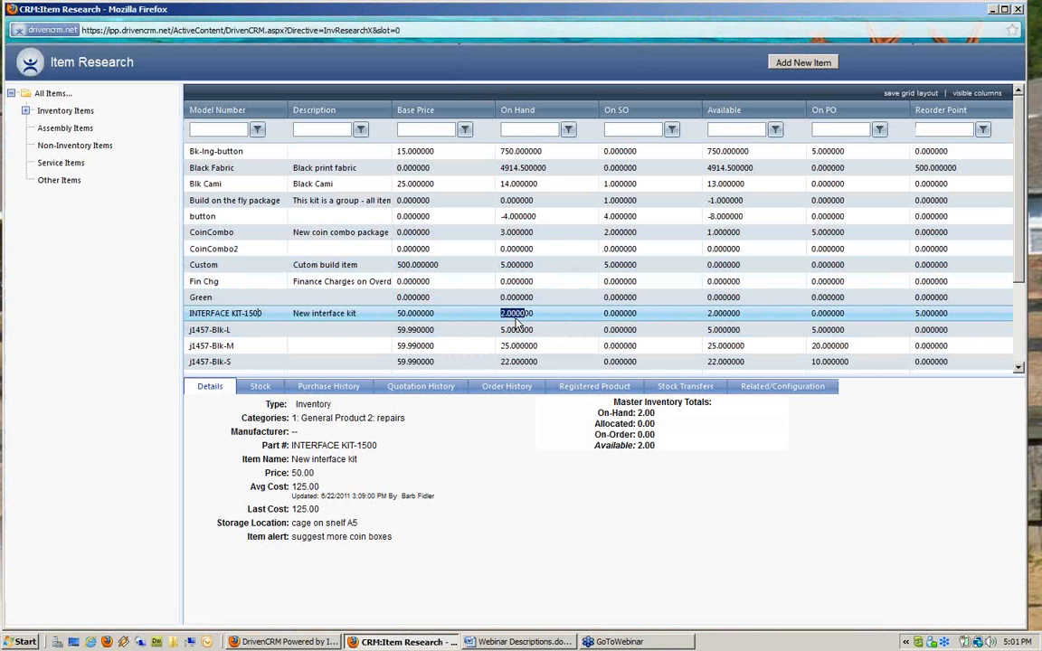